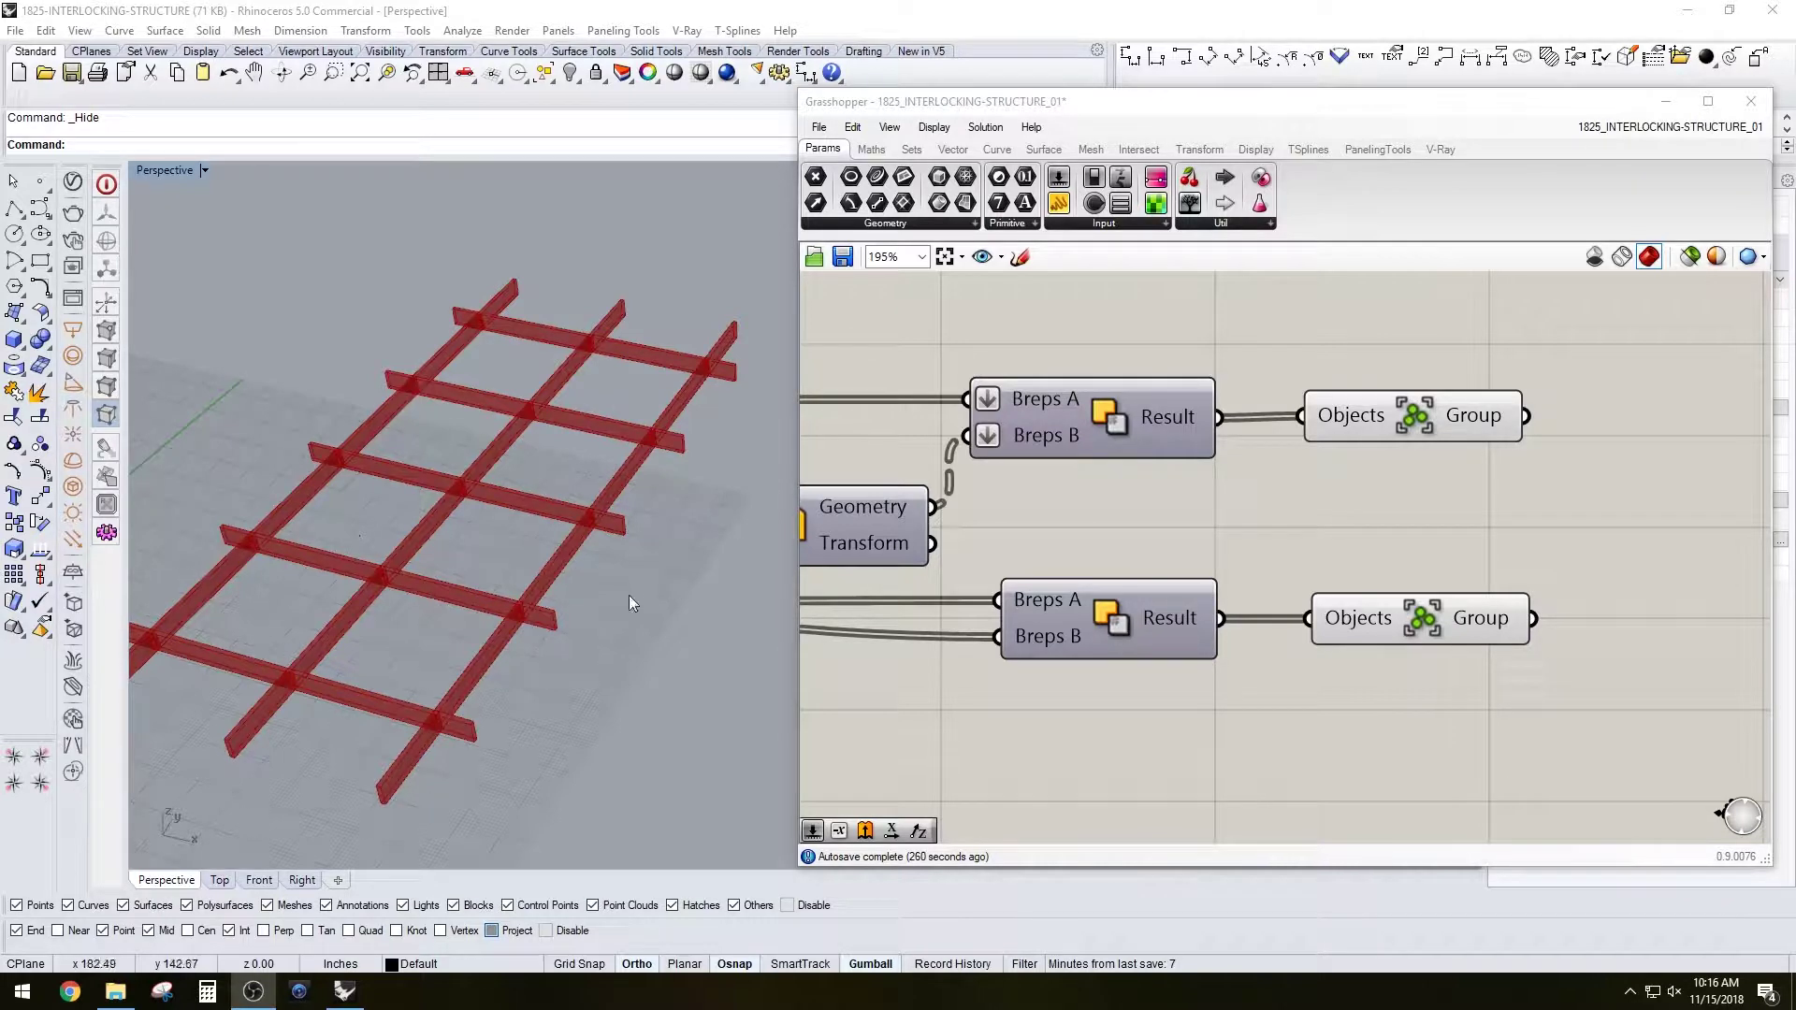
Examine the interlocking slats in each direction and a notched joint by highlighting the two final Group components' geometry.
right_click_drag(629, 594, 703, 537)
left_click(1387, 408)
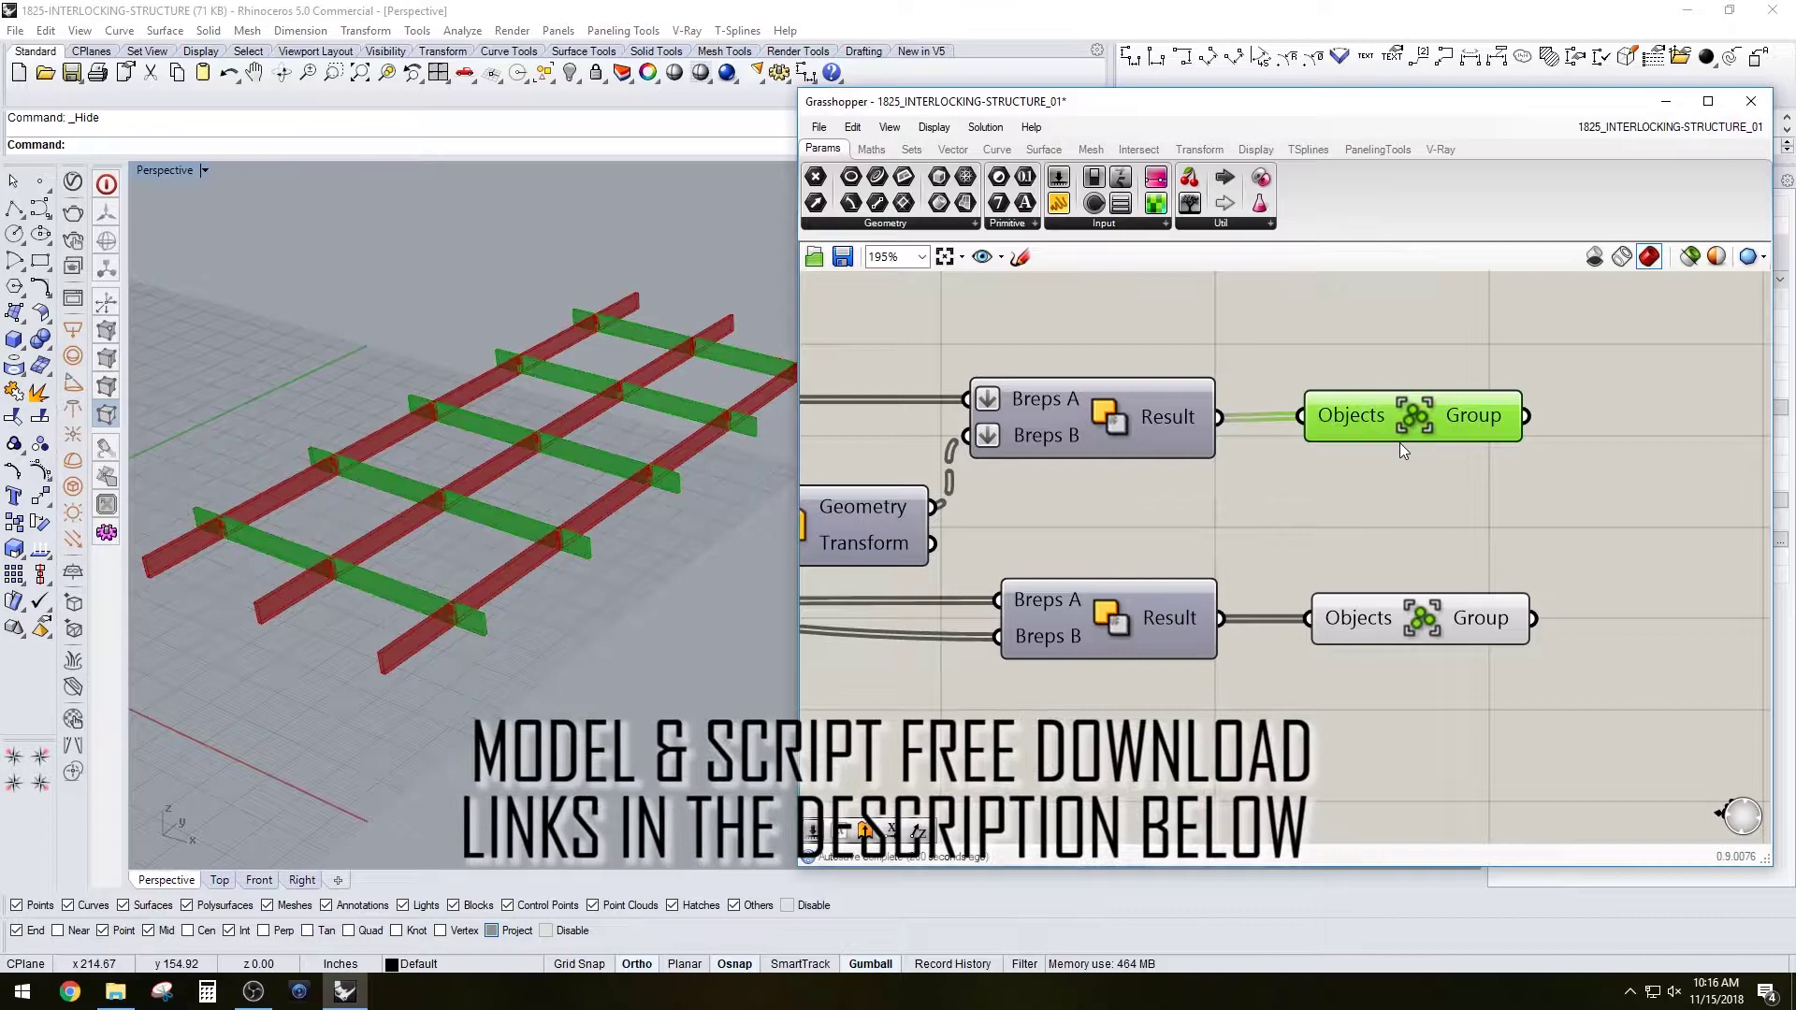
left_click(1440, 608, "shift")
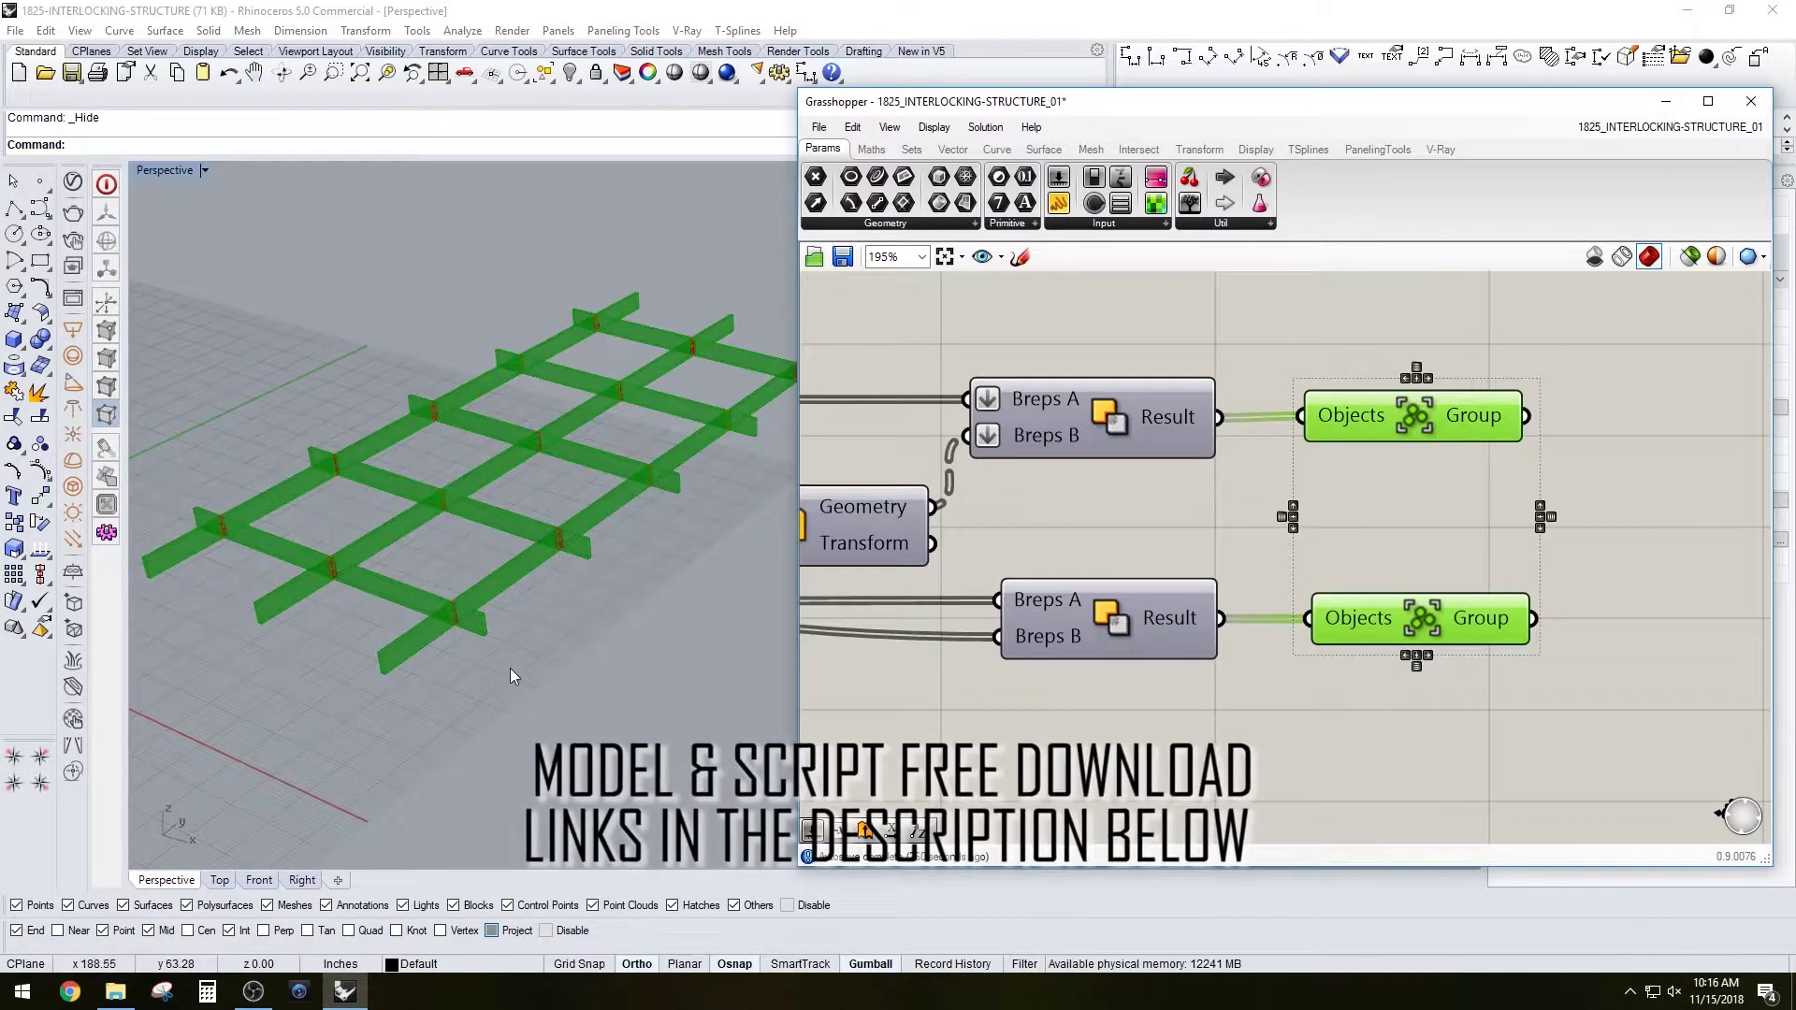
scroll(509, 668, "up", 6)
left_click(1347, 418)
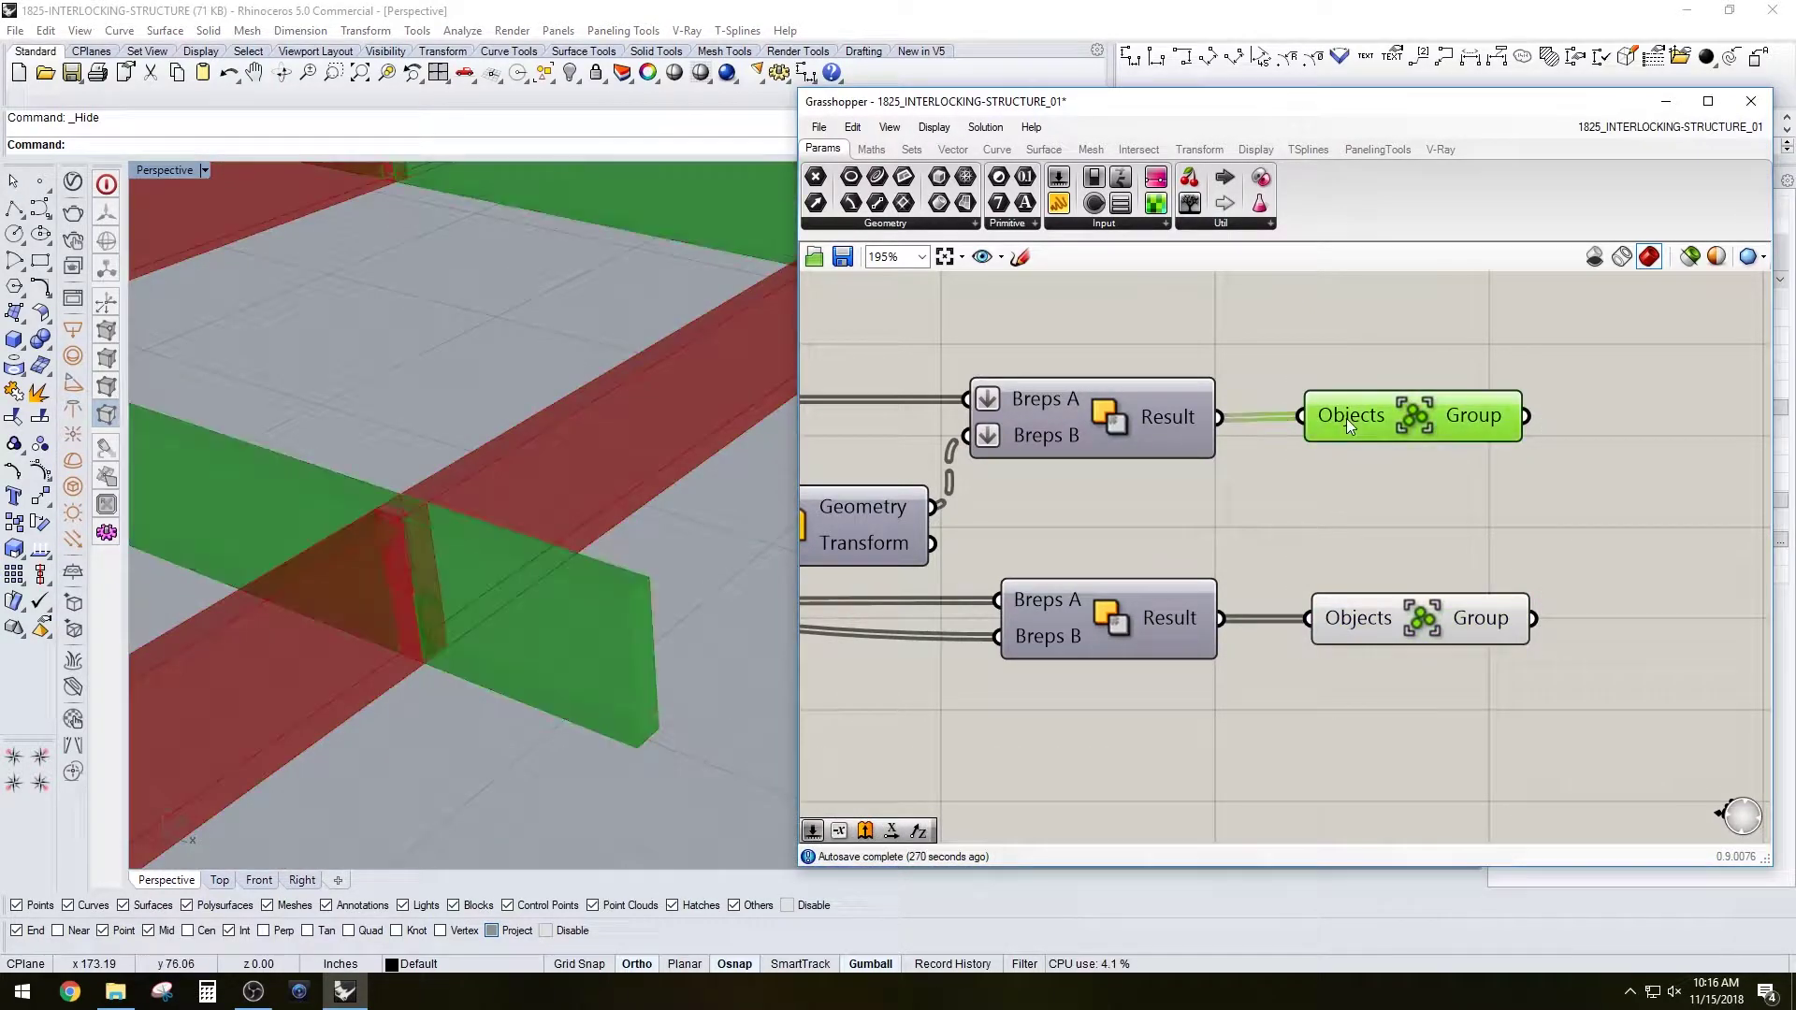
left_click(1406, 604)
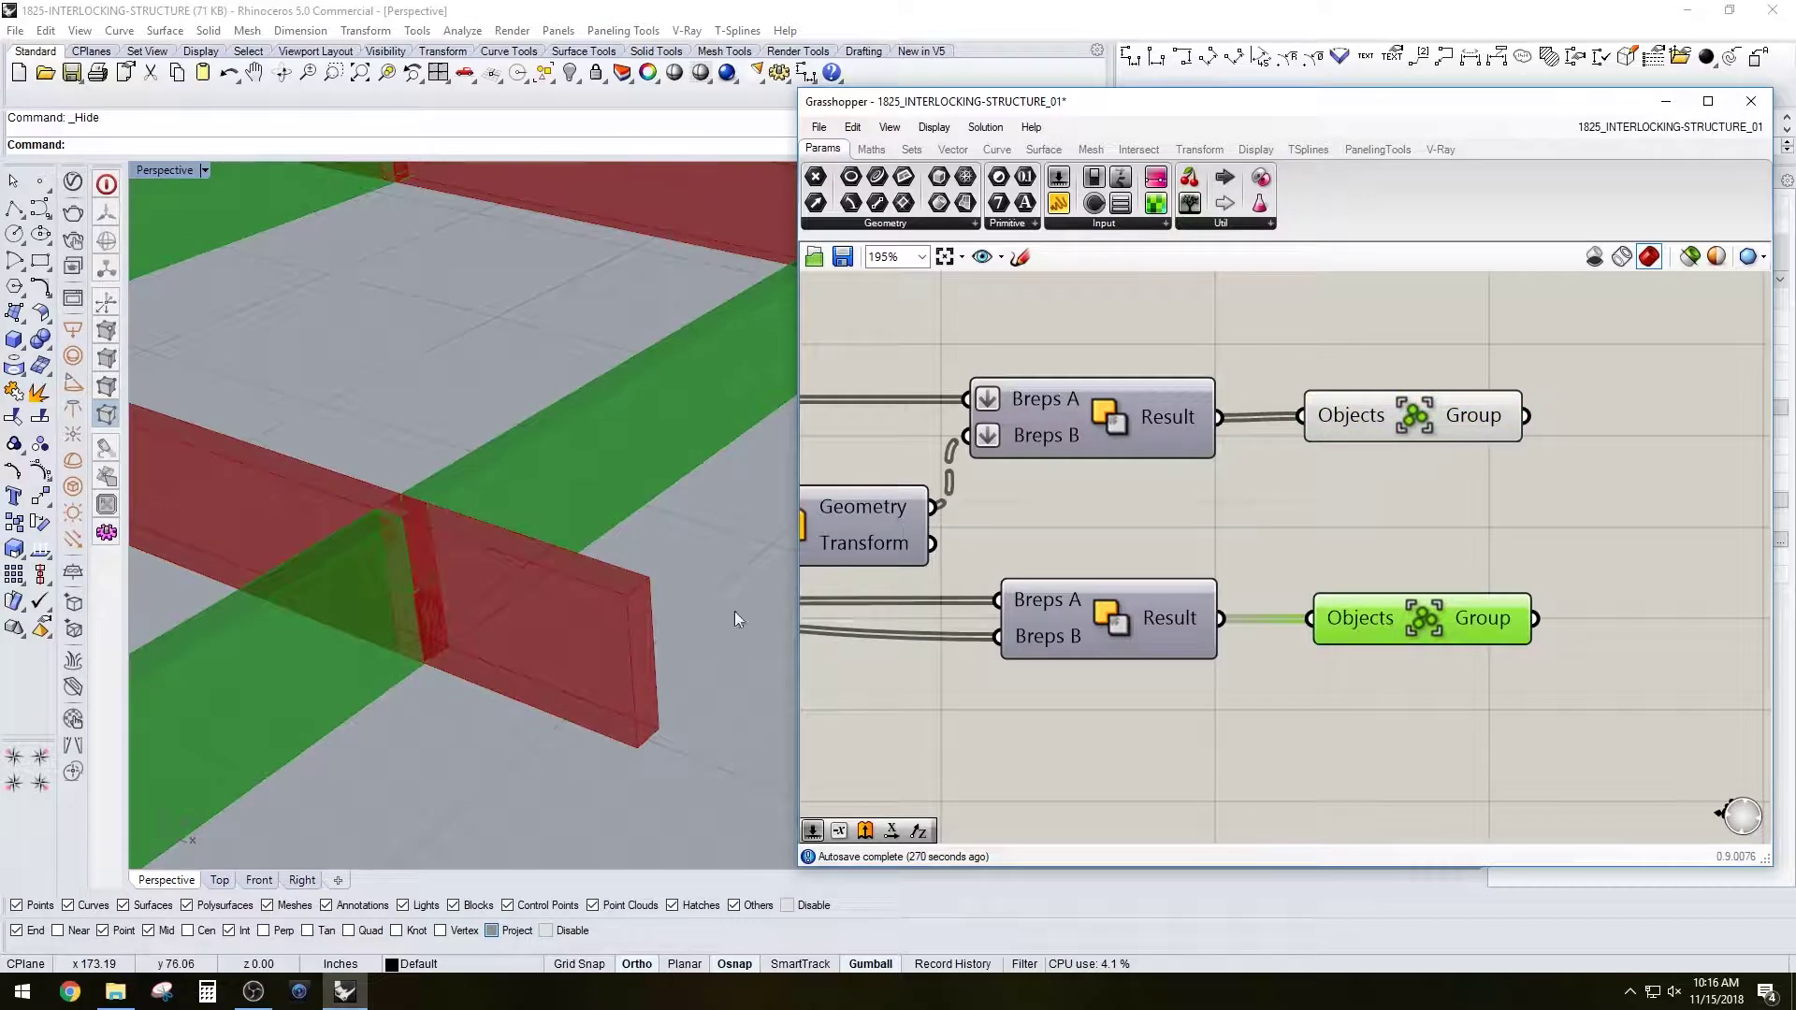
left_click(1536, 532)
Turn off the preview of the Per Object bounding box component that encloses the joint intersections.
scroll(1255, 533, "down", 6)
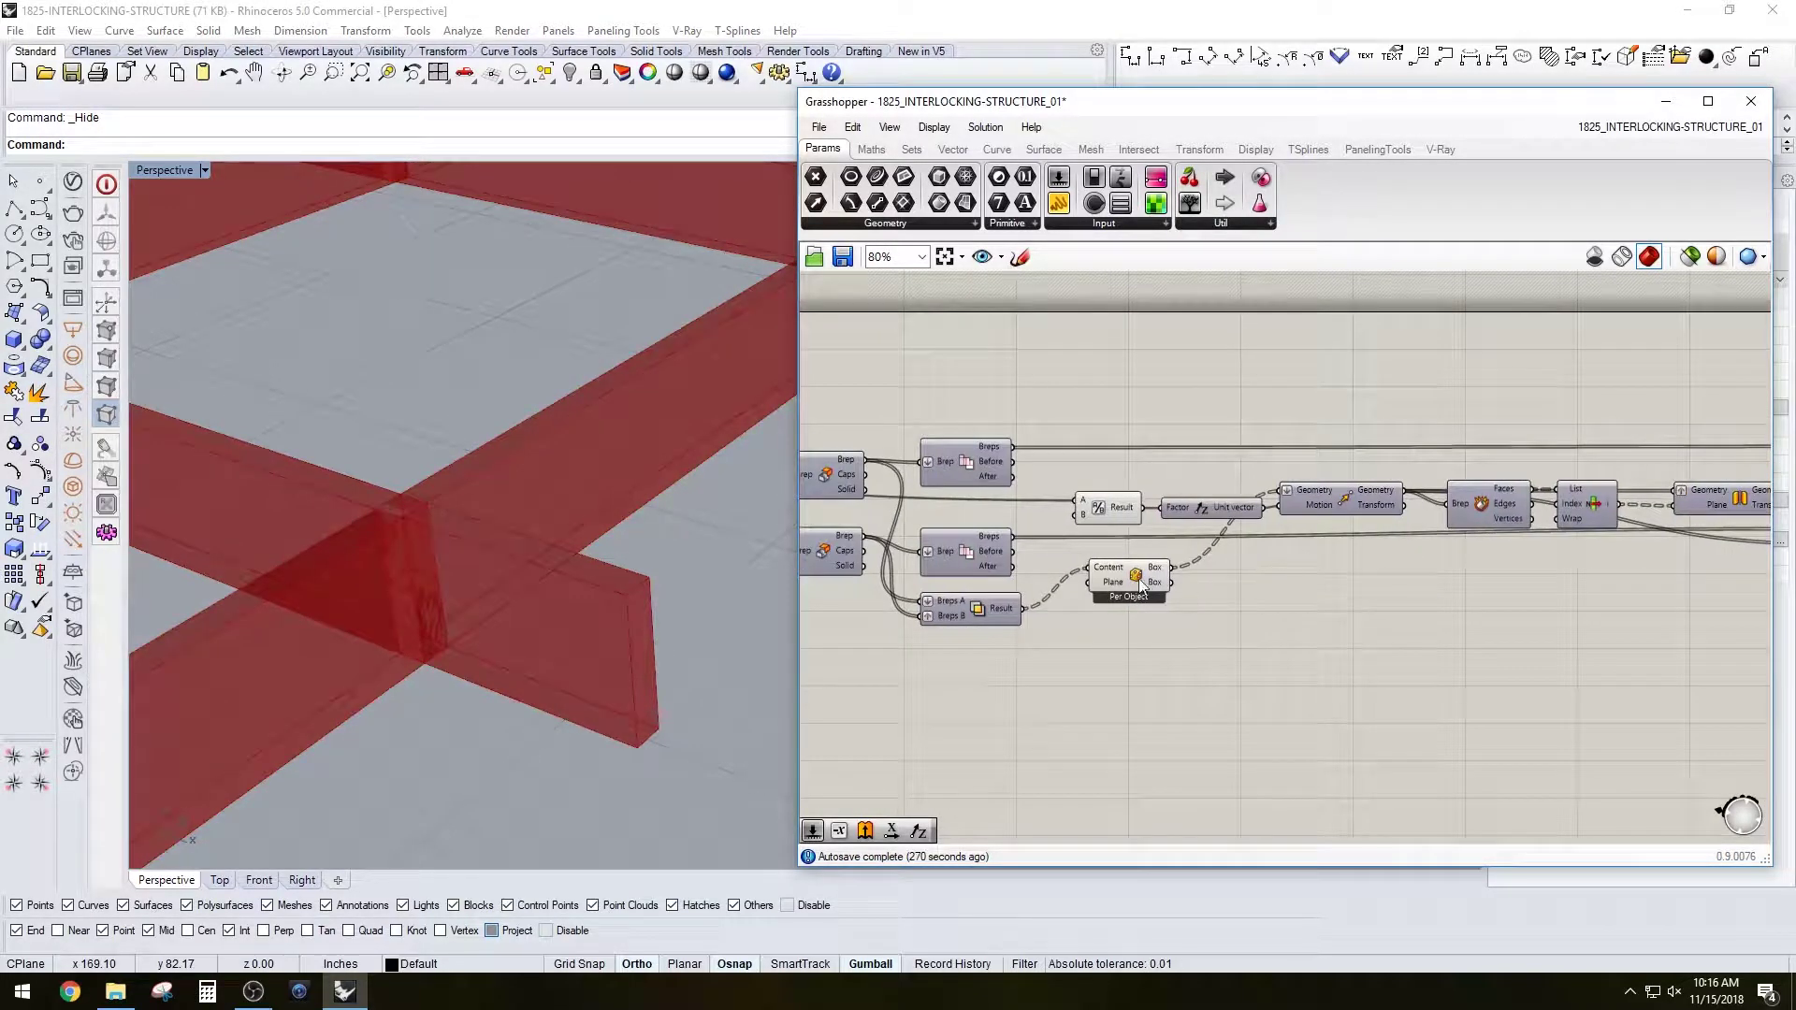
left_click(1142, 586)
middle_click(1141, 585)
left_click(1190, 533)
scroll(1256, 414, "down", 5)
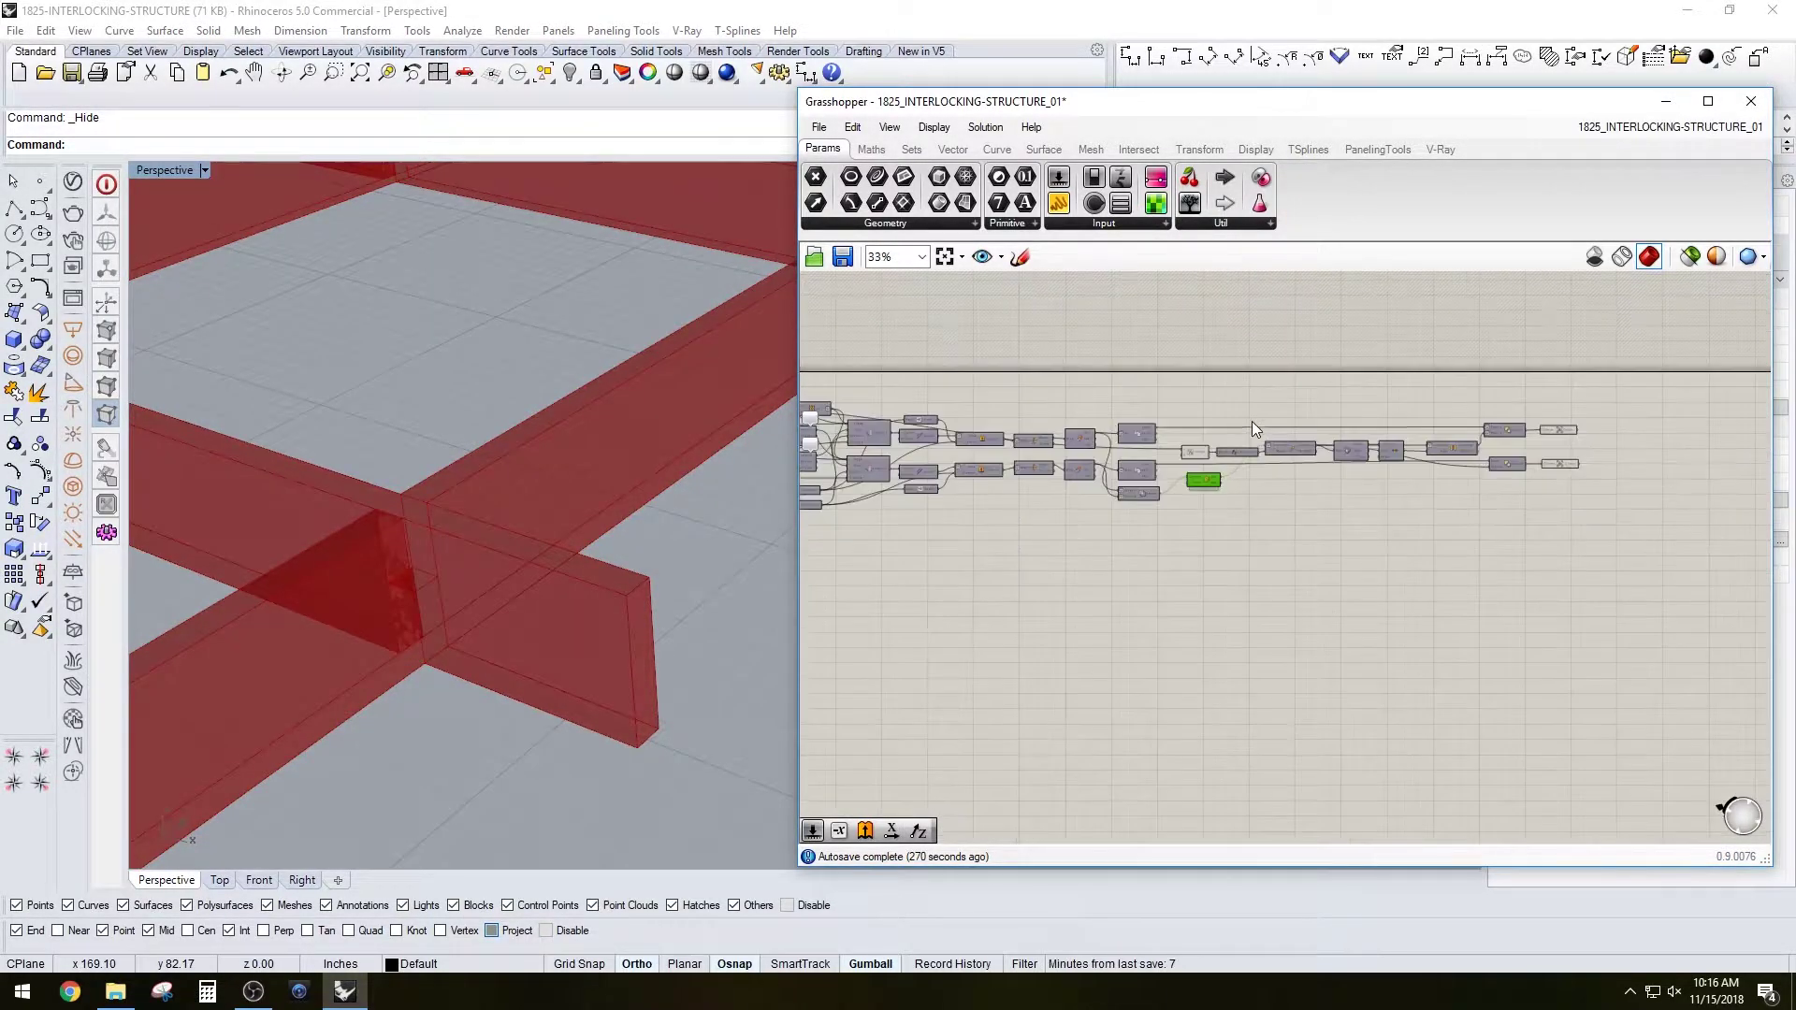
scroll(687, 518, "down", 3)
Bring all hidden objects back into the Rhino model with the Show command.
right_click_drag(687, 518, 537, 602)
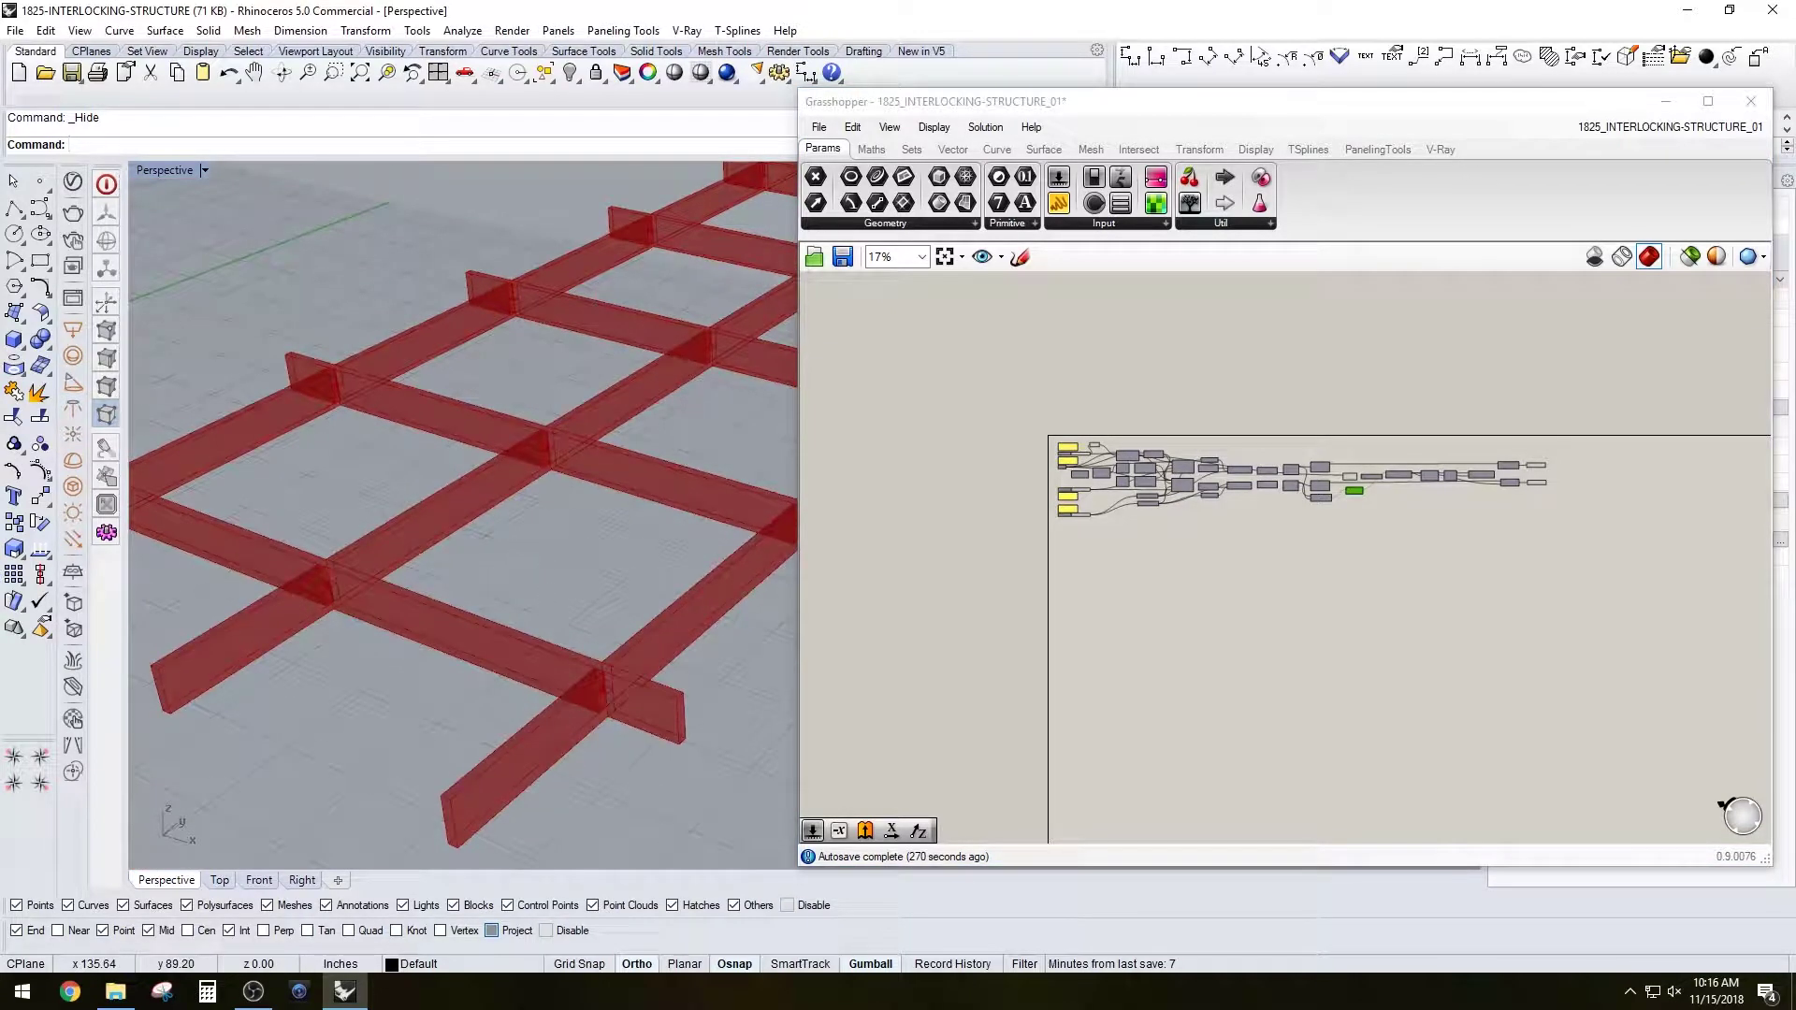
type("SBHOW")
key("Return")
type("Show")
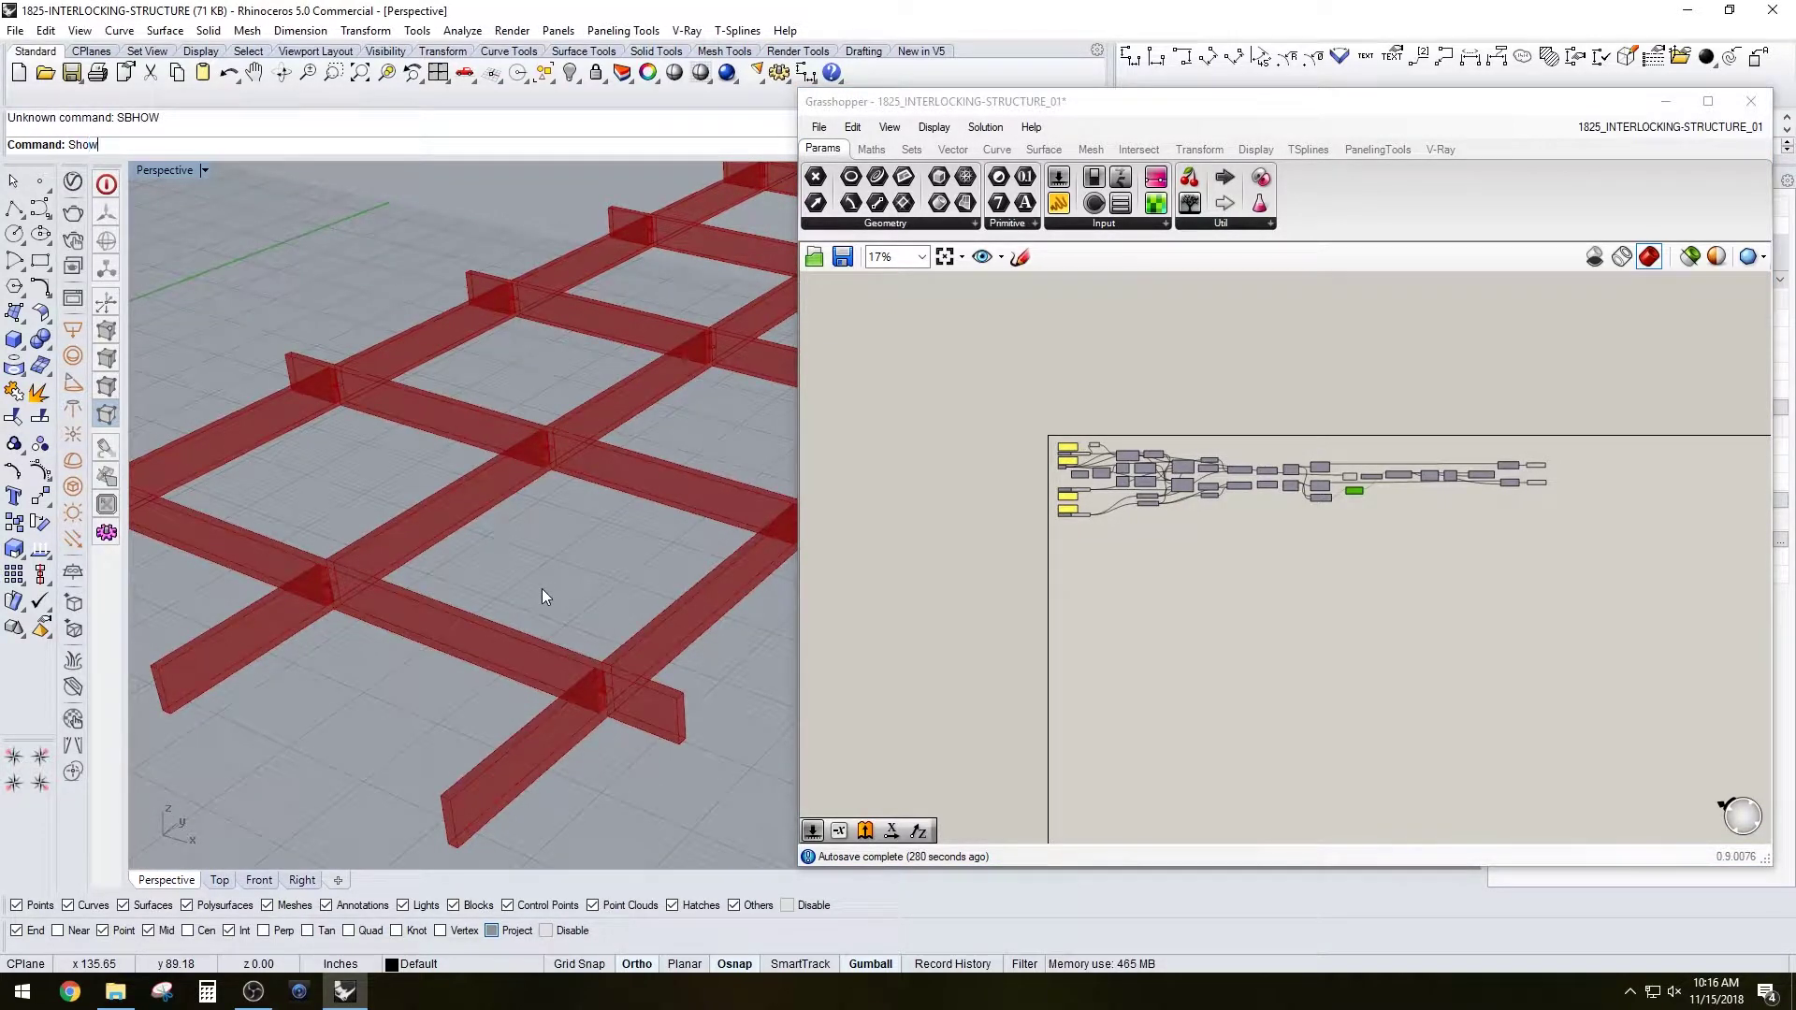
key("Return")
Examine the previously baked slat grid, highlighting the slats of each direction and inspecting how they notch together.
right_click_drag(563, 585, 720, 644)
scroll(501, 593, "up", 8)
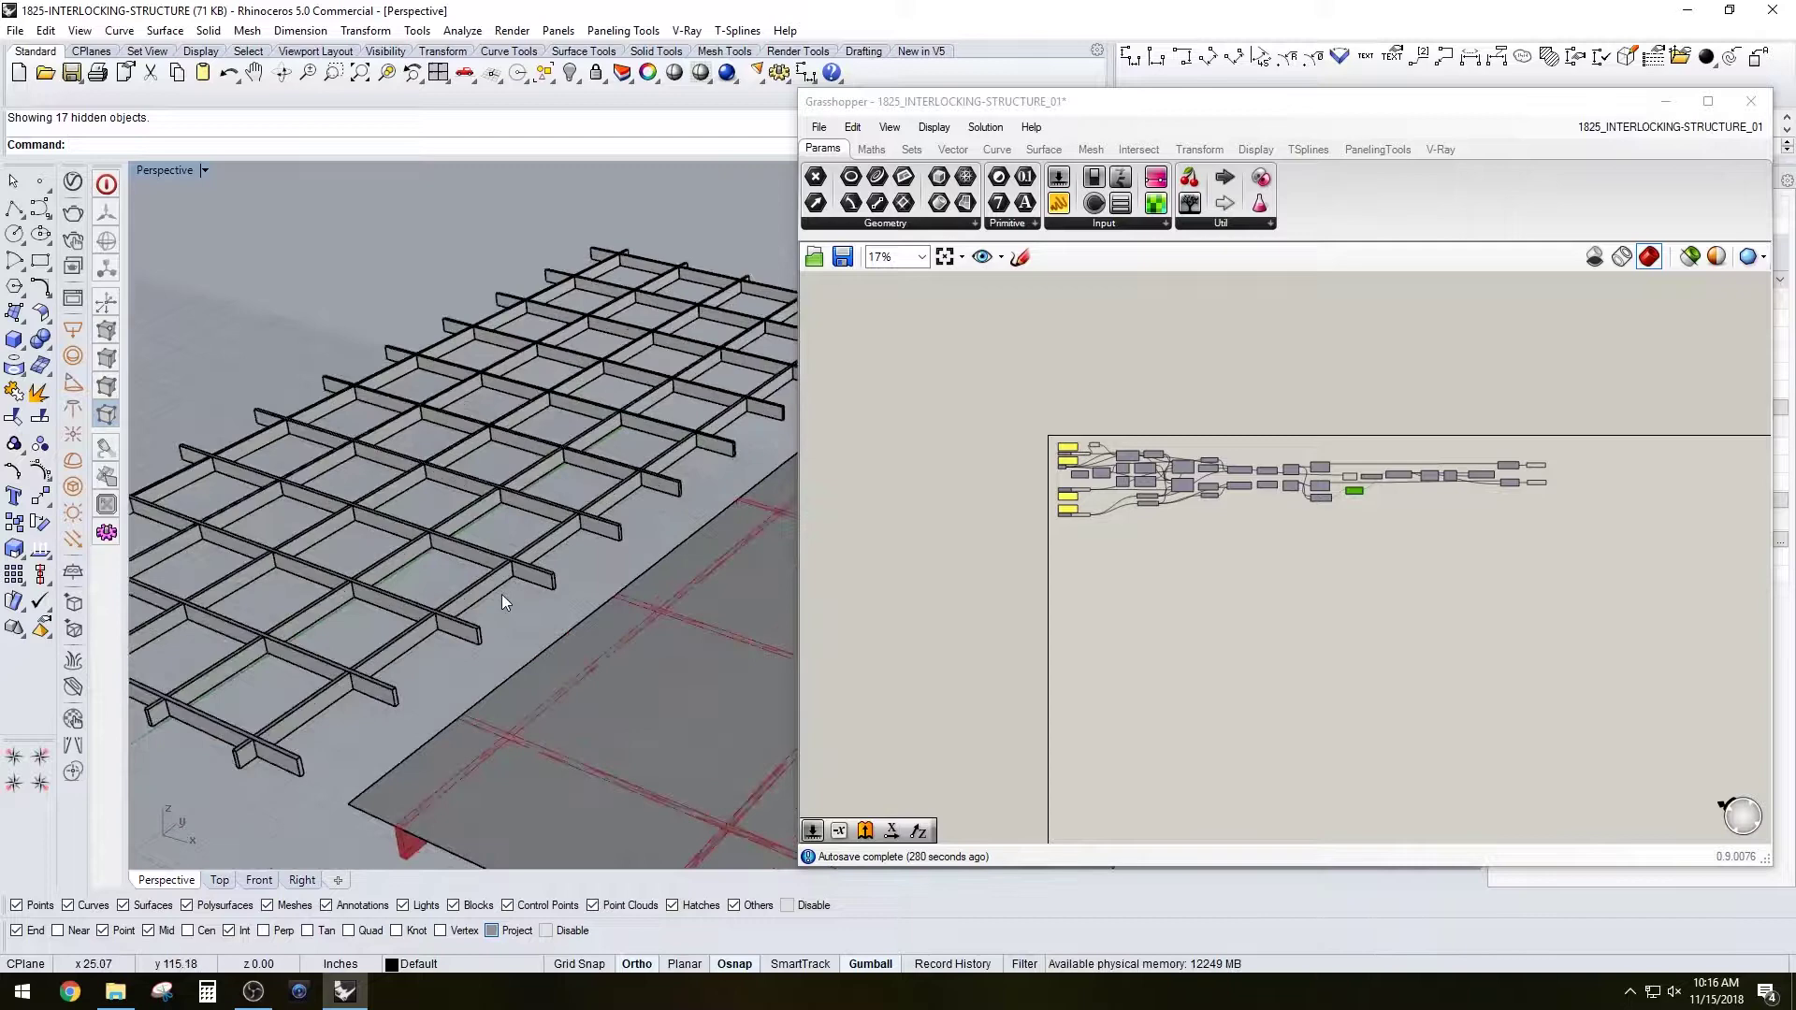
left_click(557, 537)
scroll(552, 528, "up", 3)
left_click(547, 512, "shift")
left_click(541, 591)
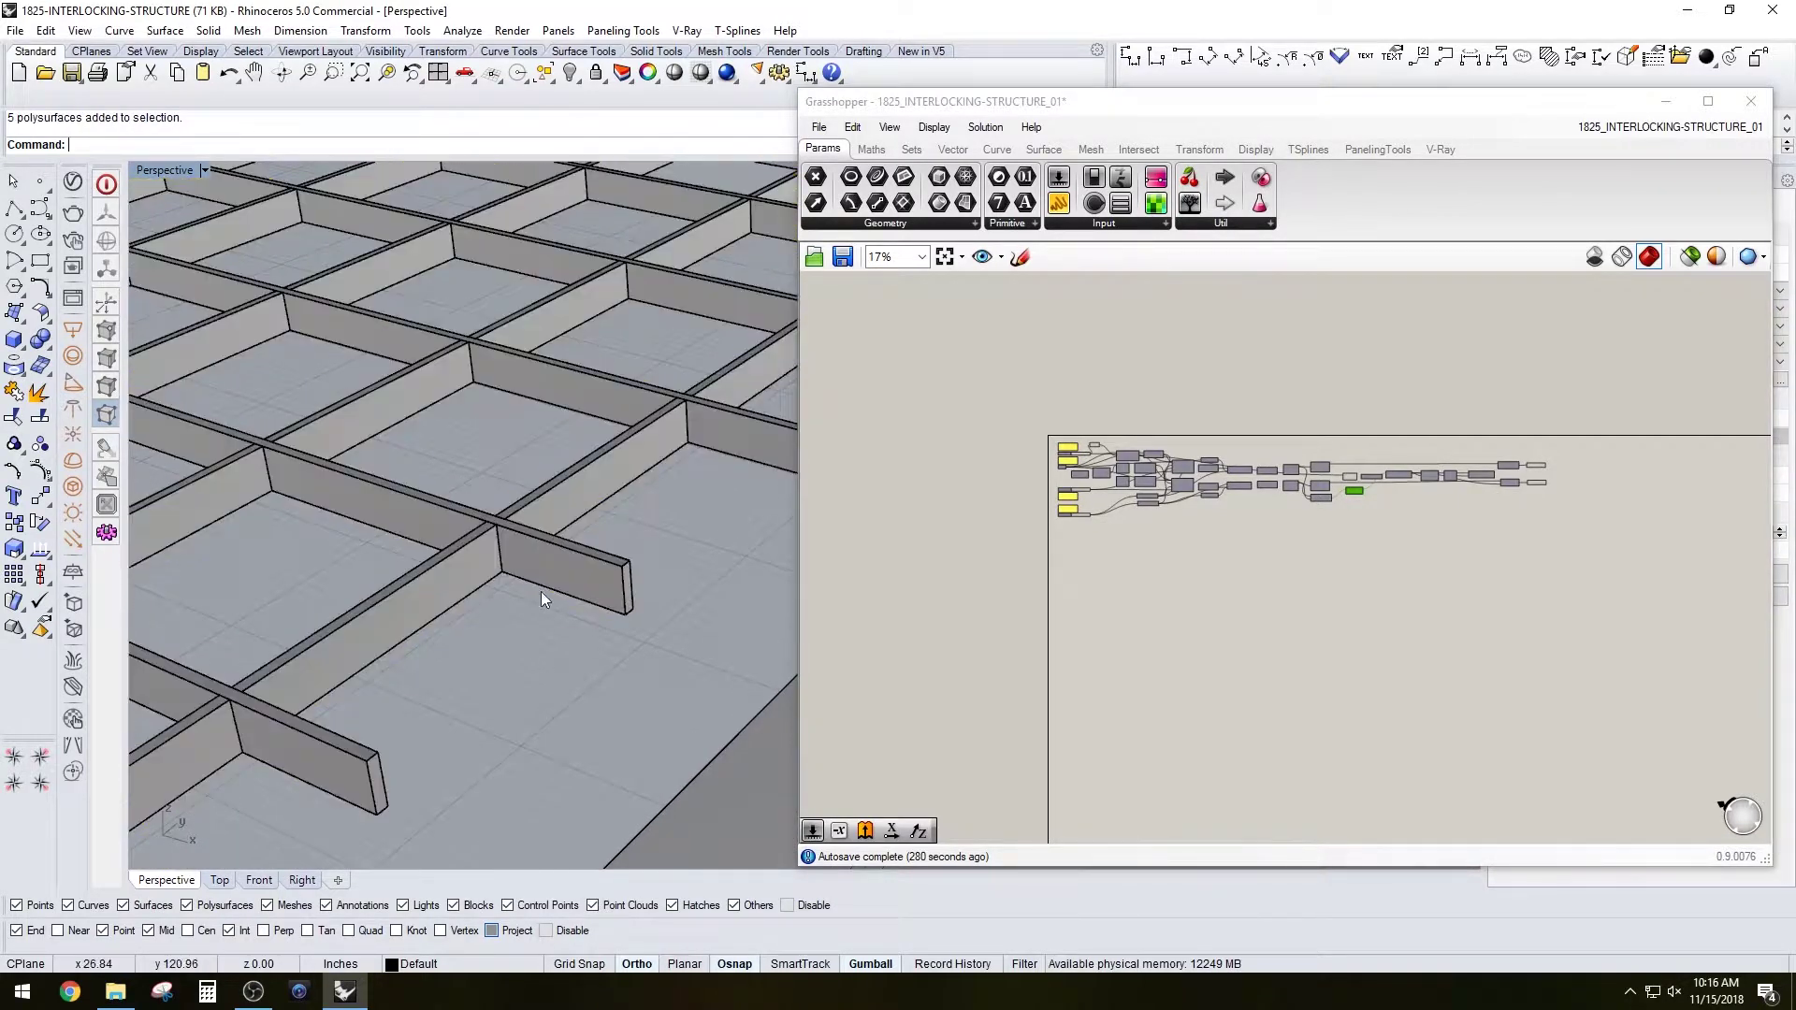
left_click(535, 568)
left_click(490, 572, "shift")
left_click(505, 597)
left_click(486, 580)
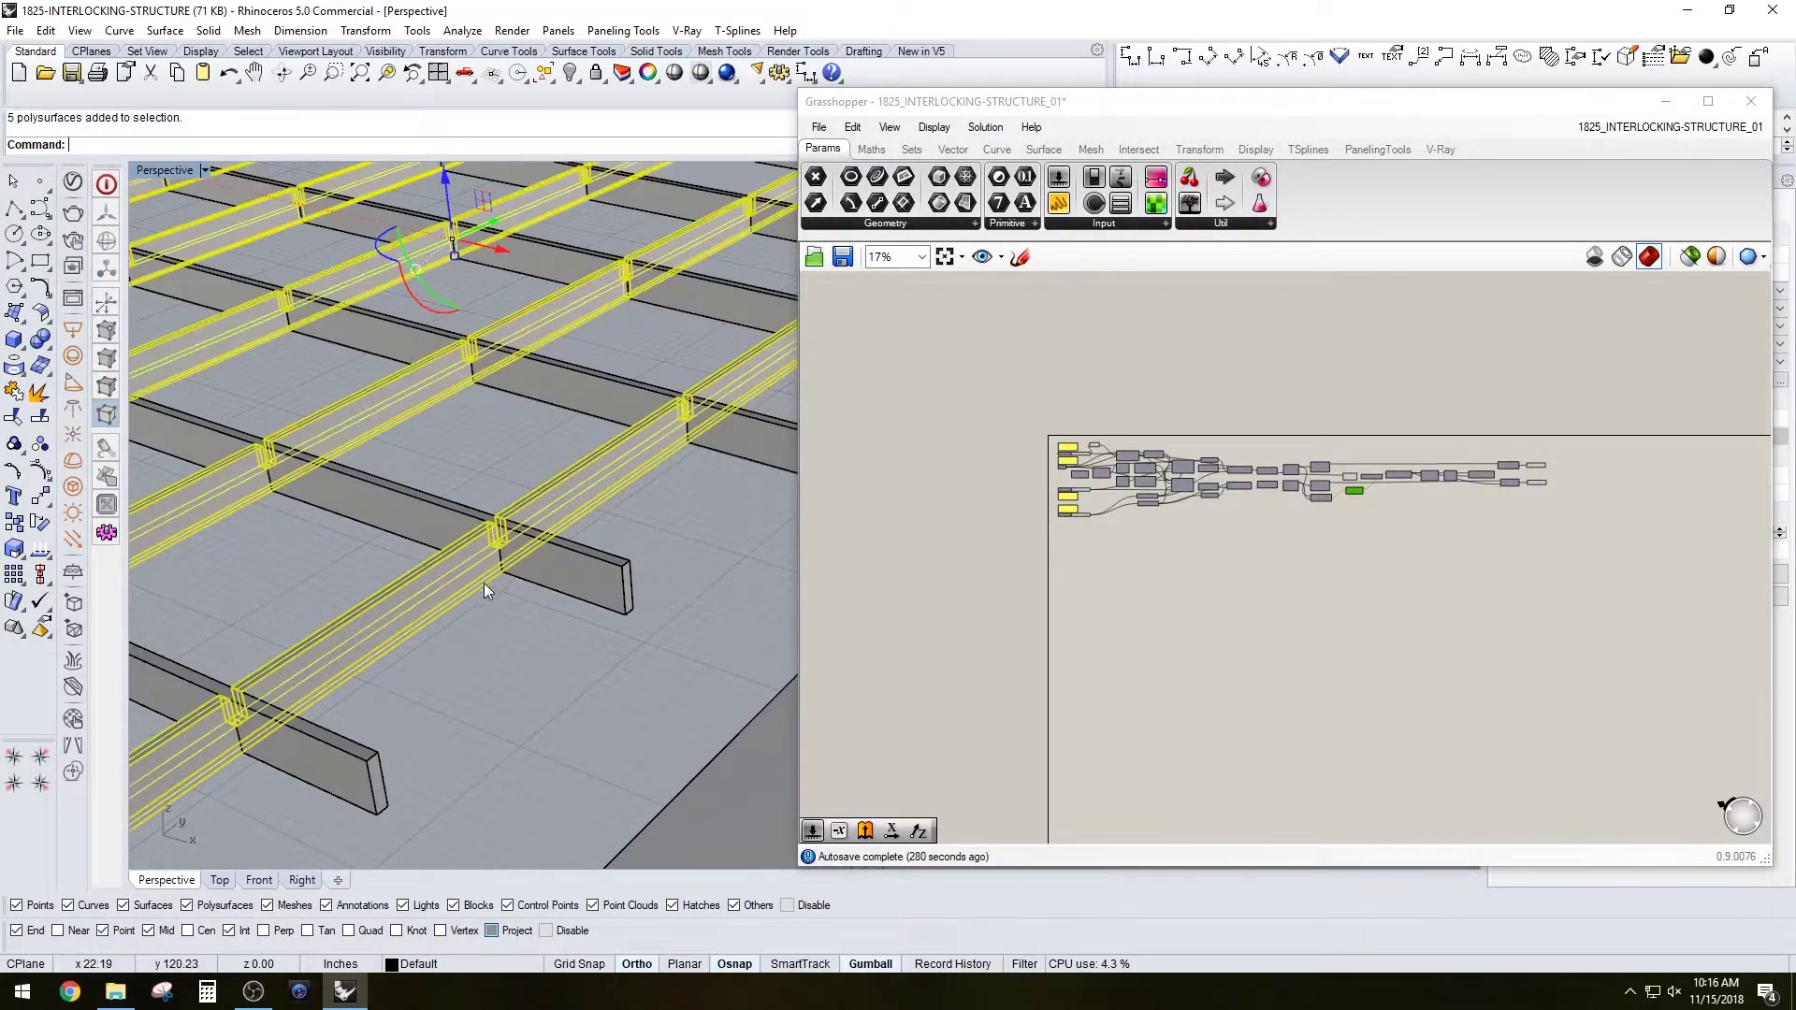
scroll(654, 565, "down", 9)
scroll(402, 688, "up", 10)
left_click(363, 681, "shift")
right_click_drag(362, 671, 511, 702)
left_click(513, 731)
left_click(449, 669)
scroll(433, 666, "up", 4)
left_click(456, 577, "shift")
scroll(486, 579, "down", 6)
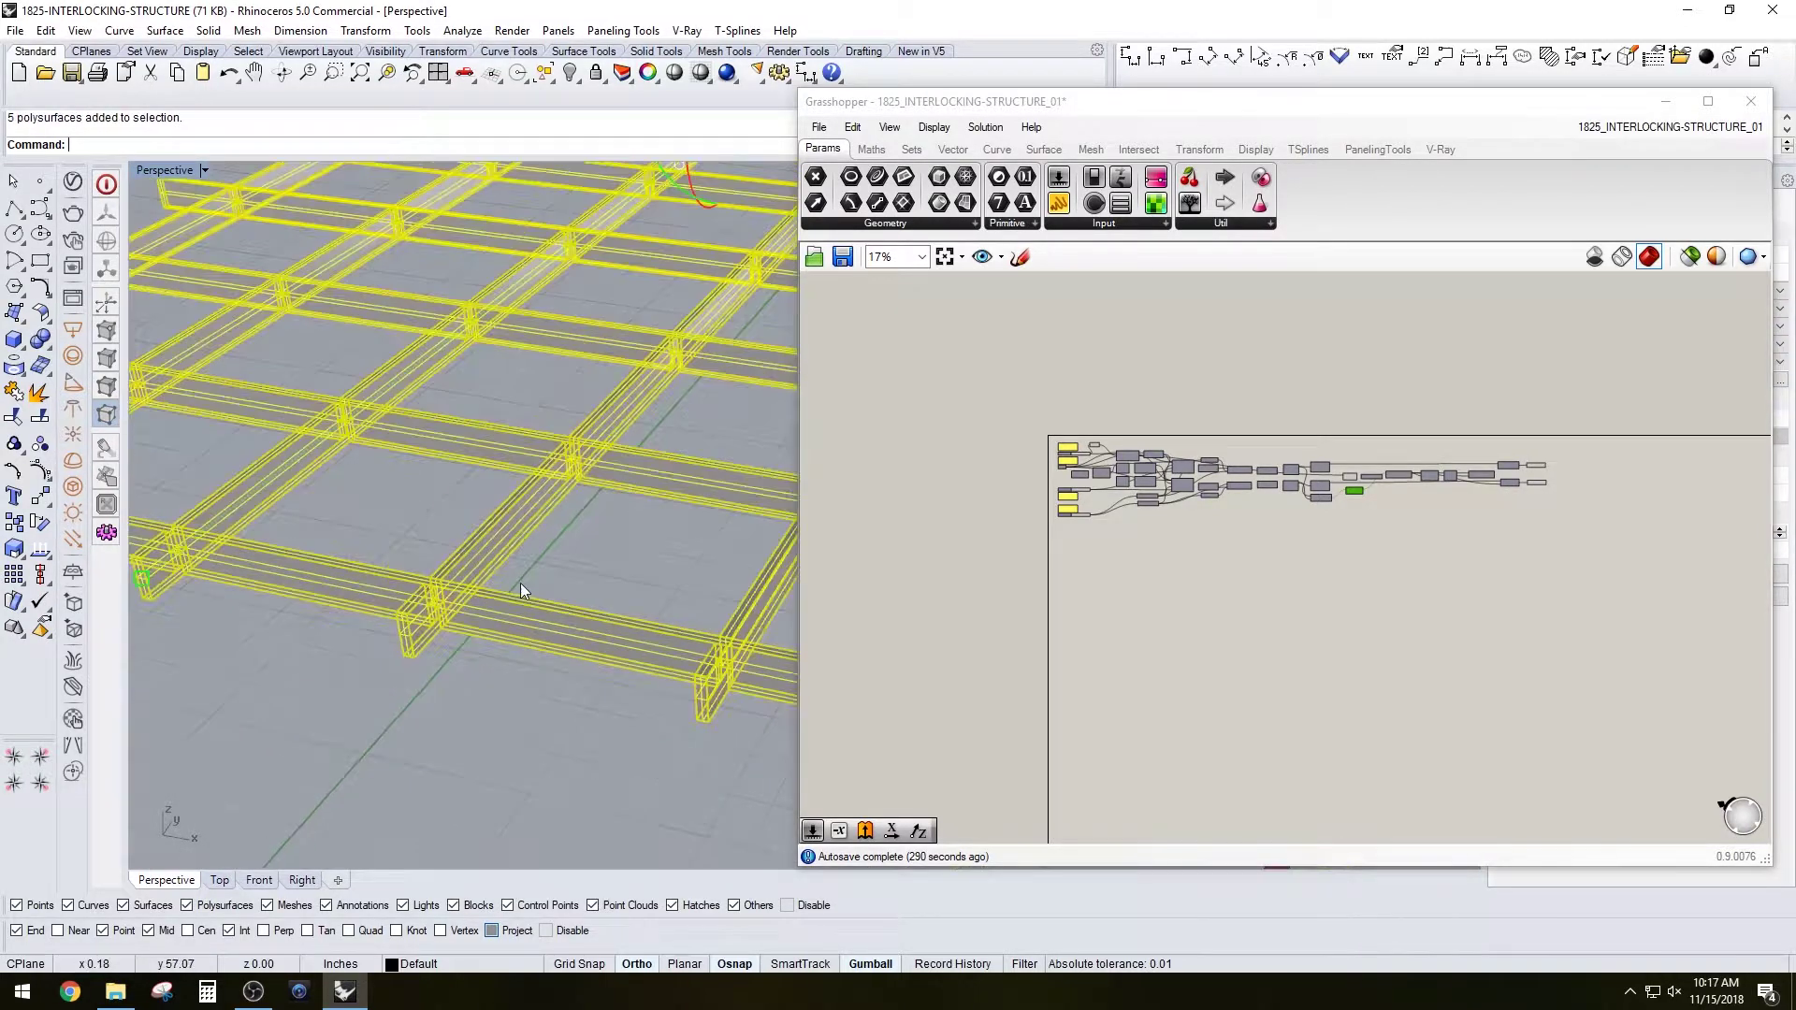
left_click(524, 586)
scroll(651, 512, "down", 4)
right_click_drag(651, 513, 514, 582, "shift")
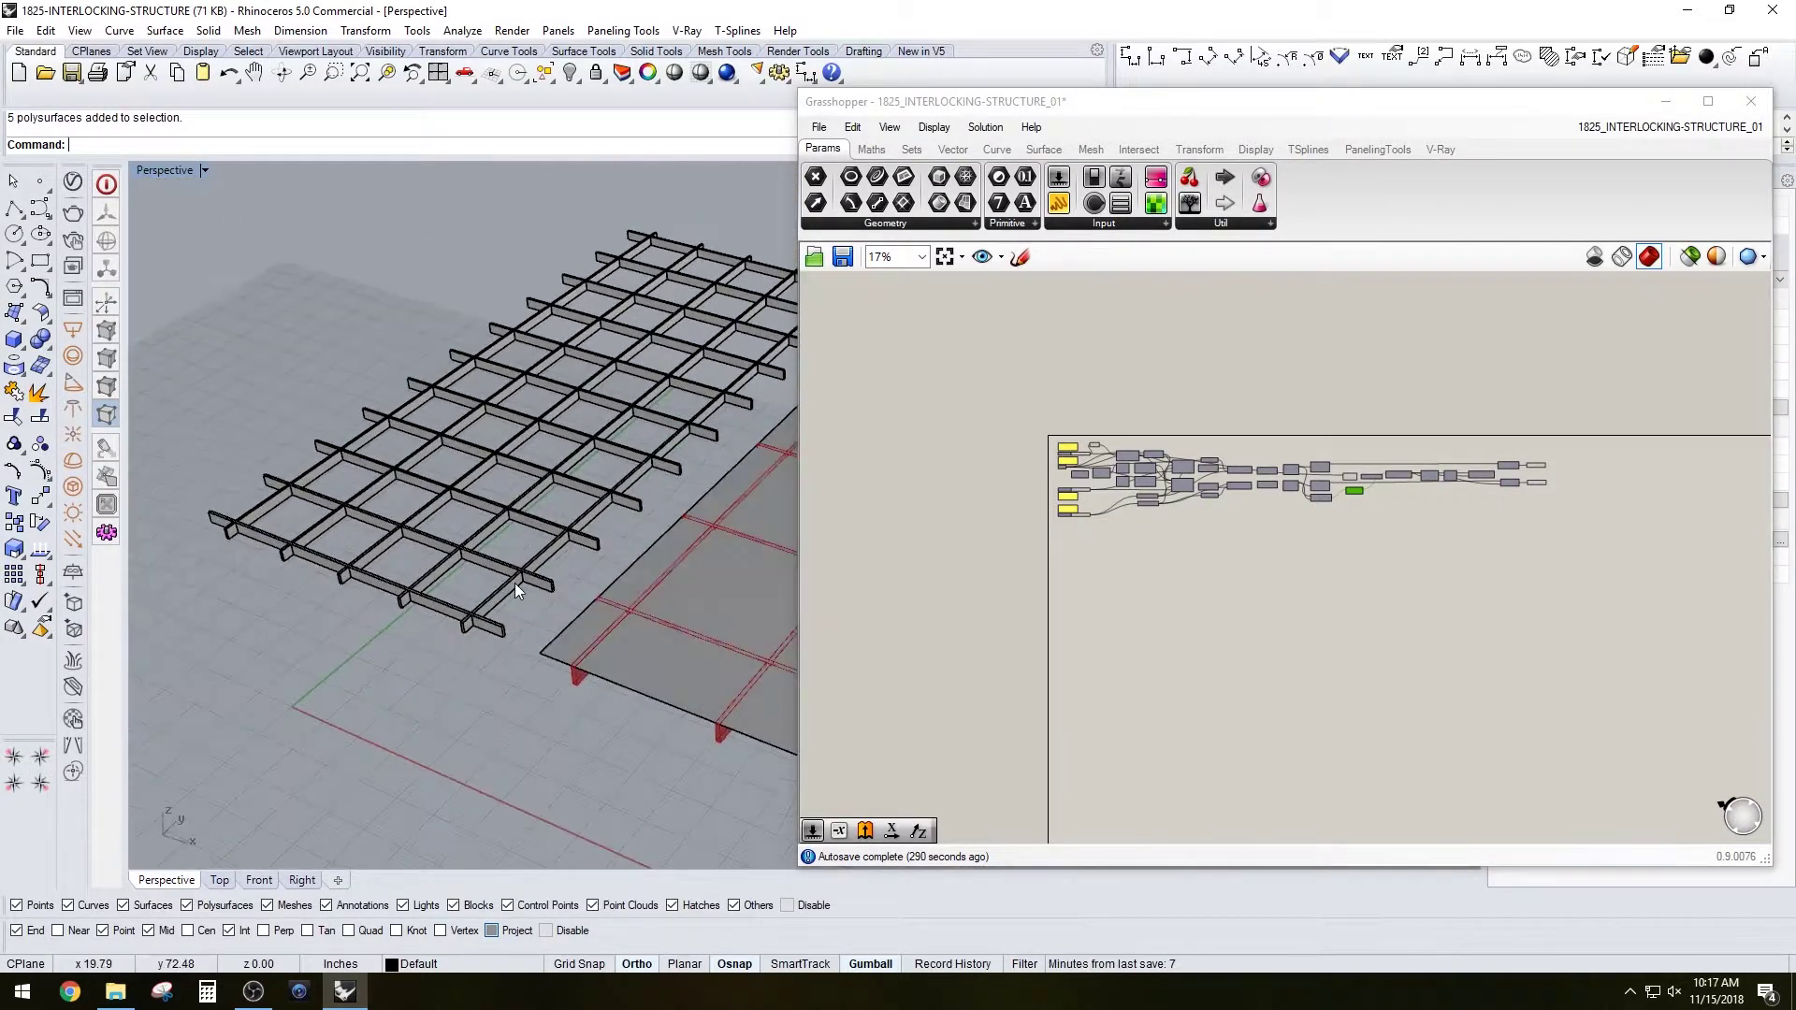
Delete both groups of slats that make up the previously baked grid.
left_click_drag(547, 576, 523, 567)
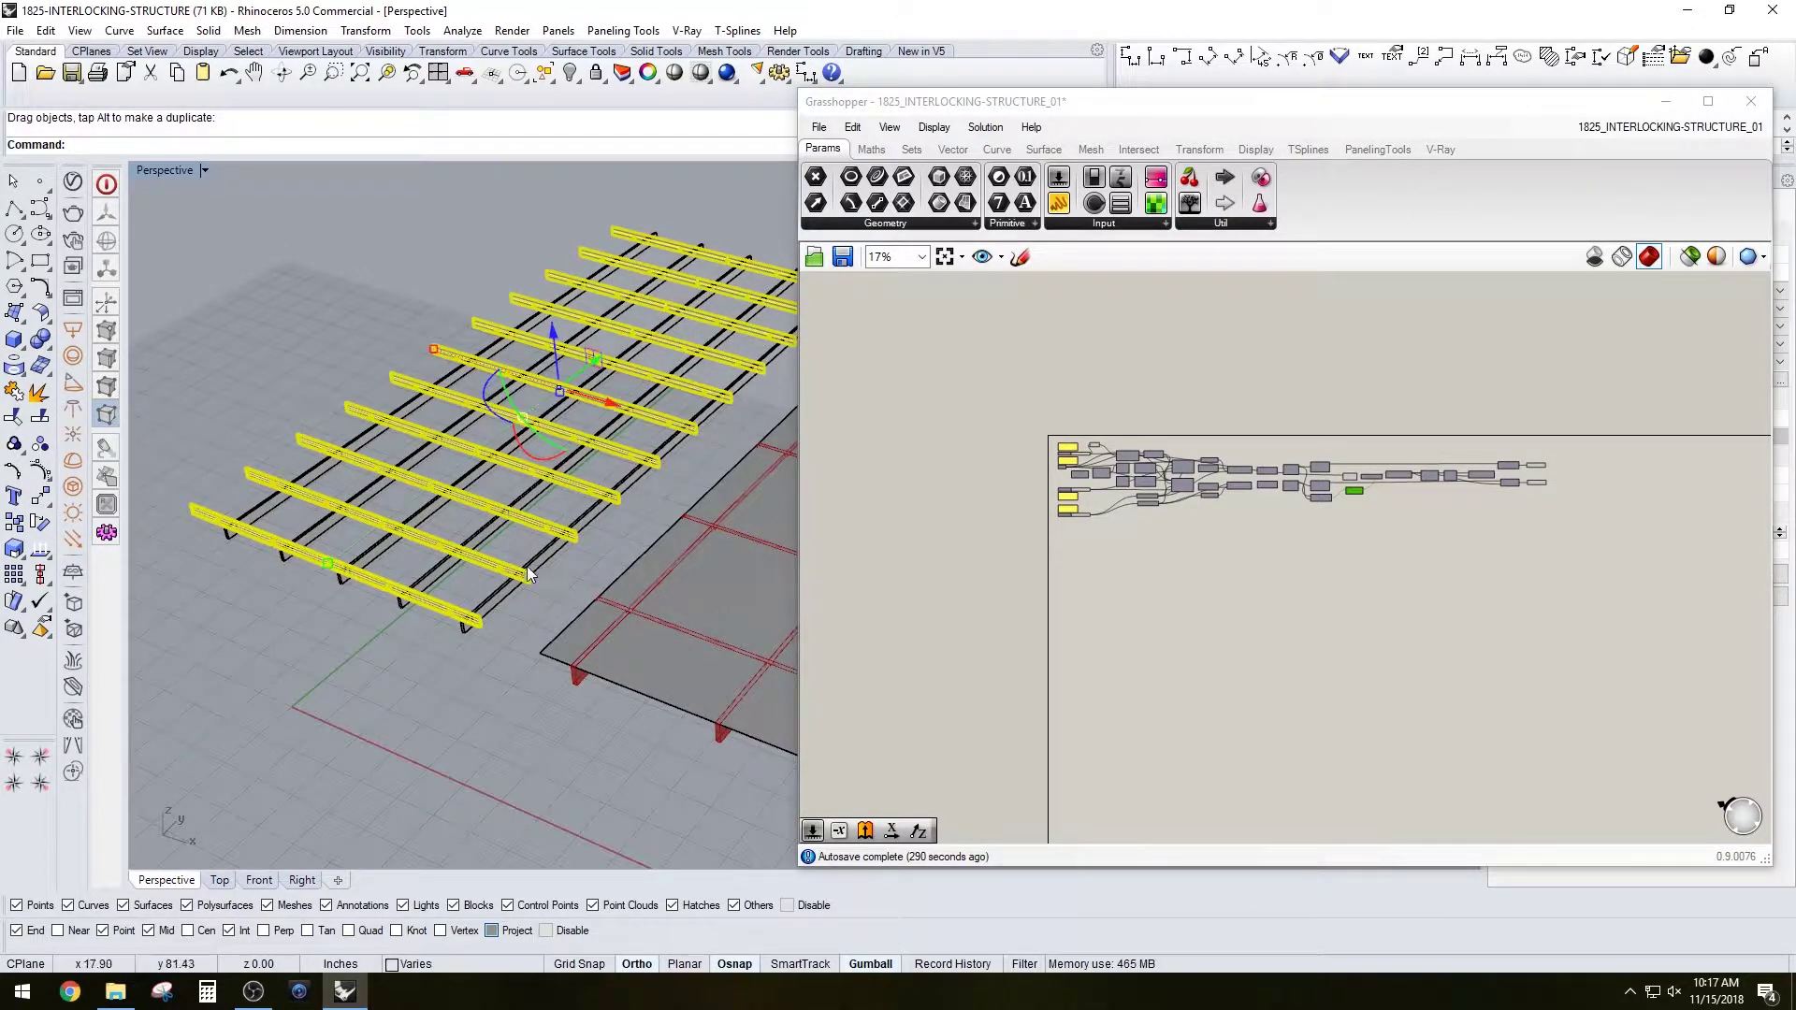
key("Delete")
left_click(520, 565)
key("Delete")
Set the distance between contours to 40 in the Grasshopper definition.
scroll(547, 547, "down", 7)
scroll(561, 599, "up", 6)
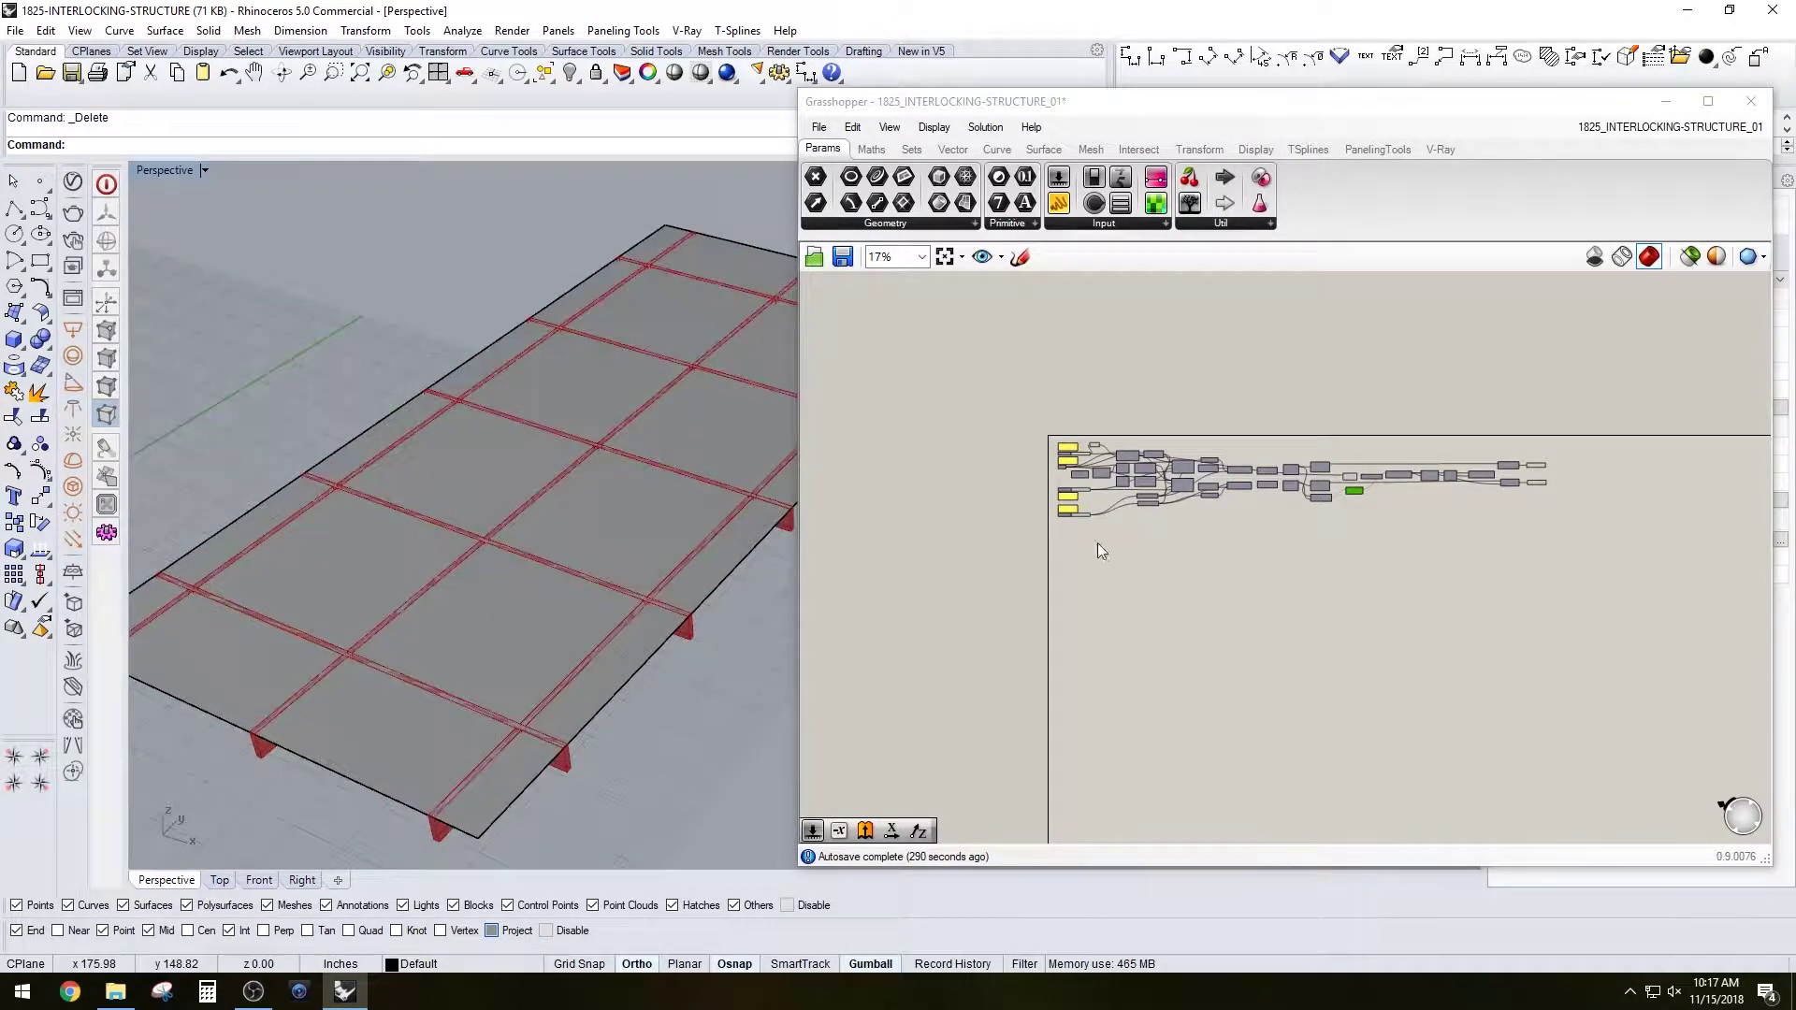
left_click(524, 599)
right_click_drag(524, 599, 598, 538)
scroll(1043, 552, "up", 5)
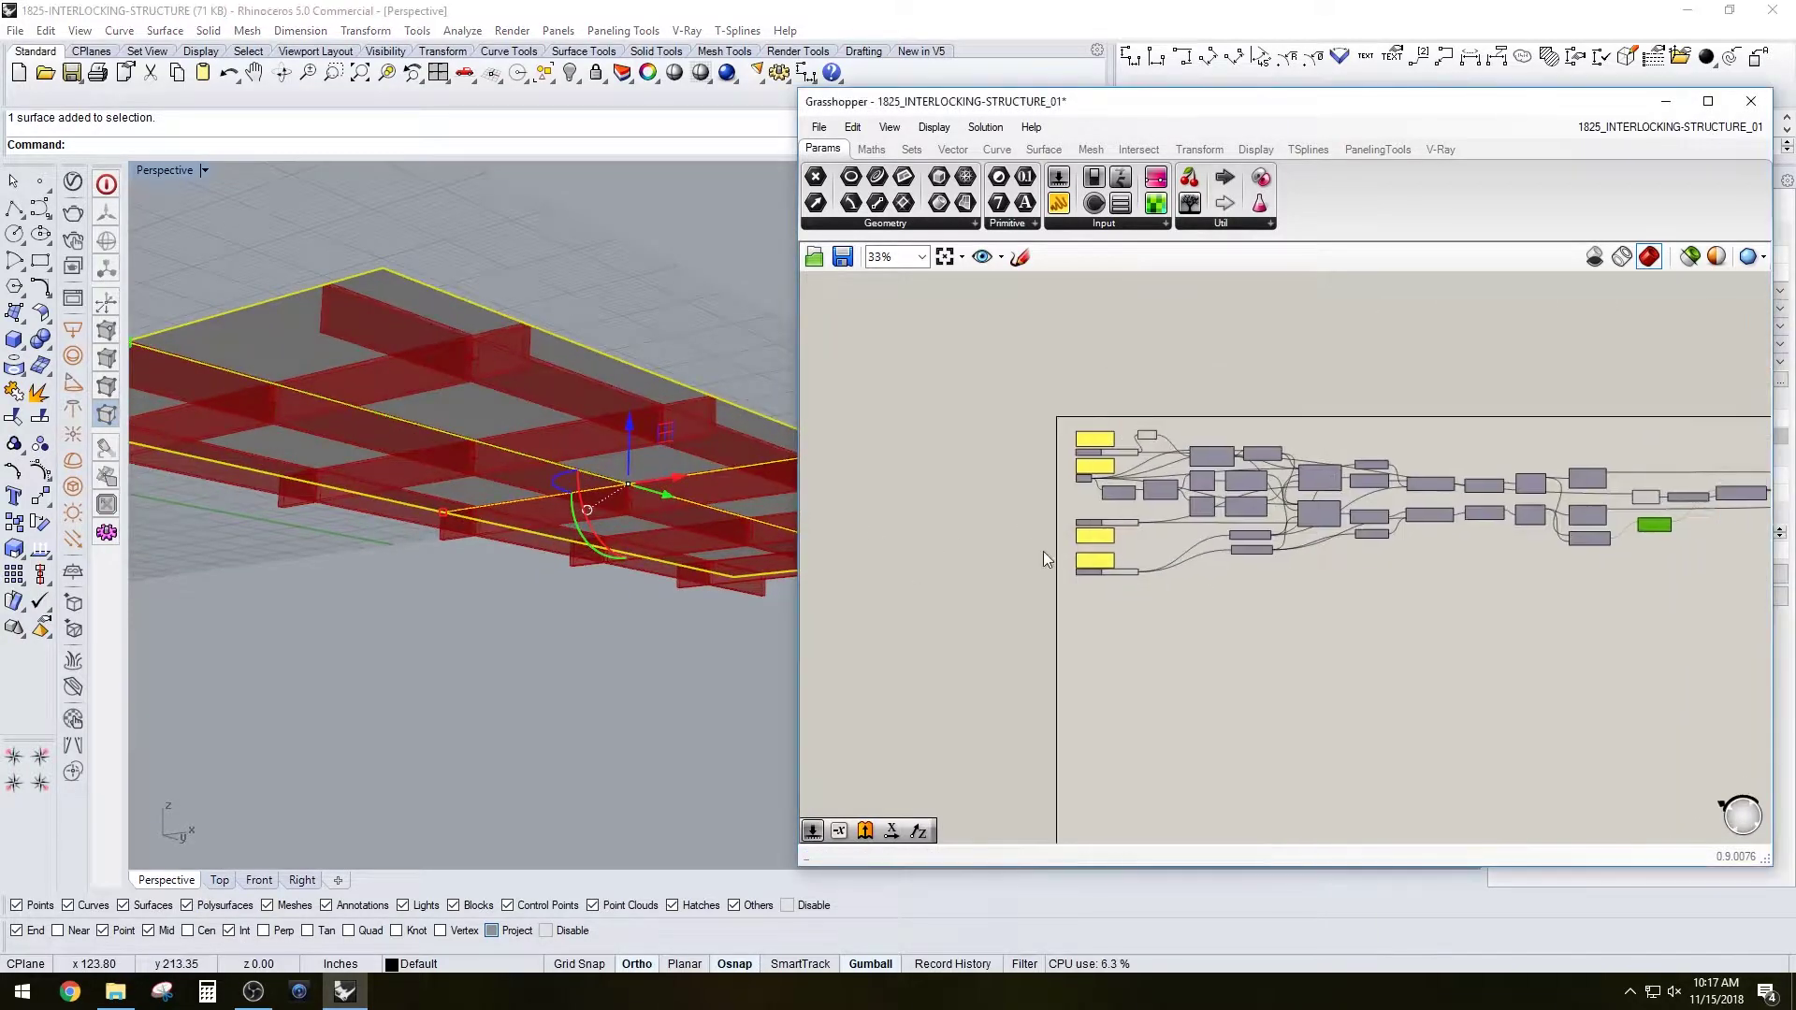
right_click_drag(523, 477, 654, 496)
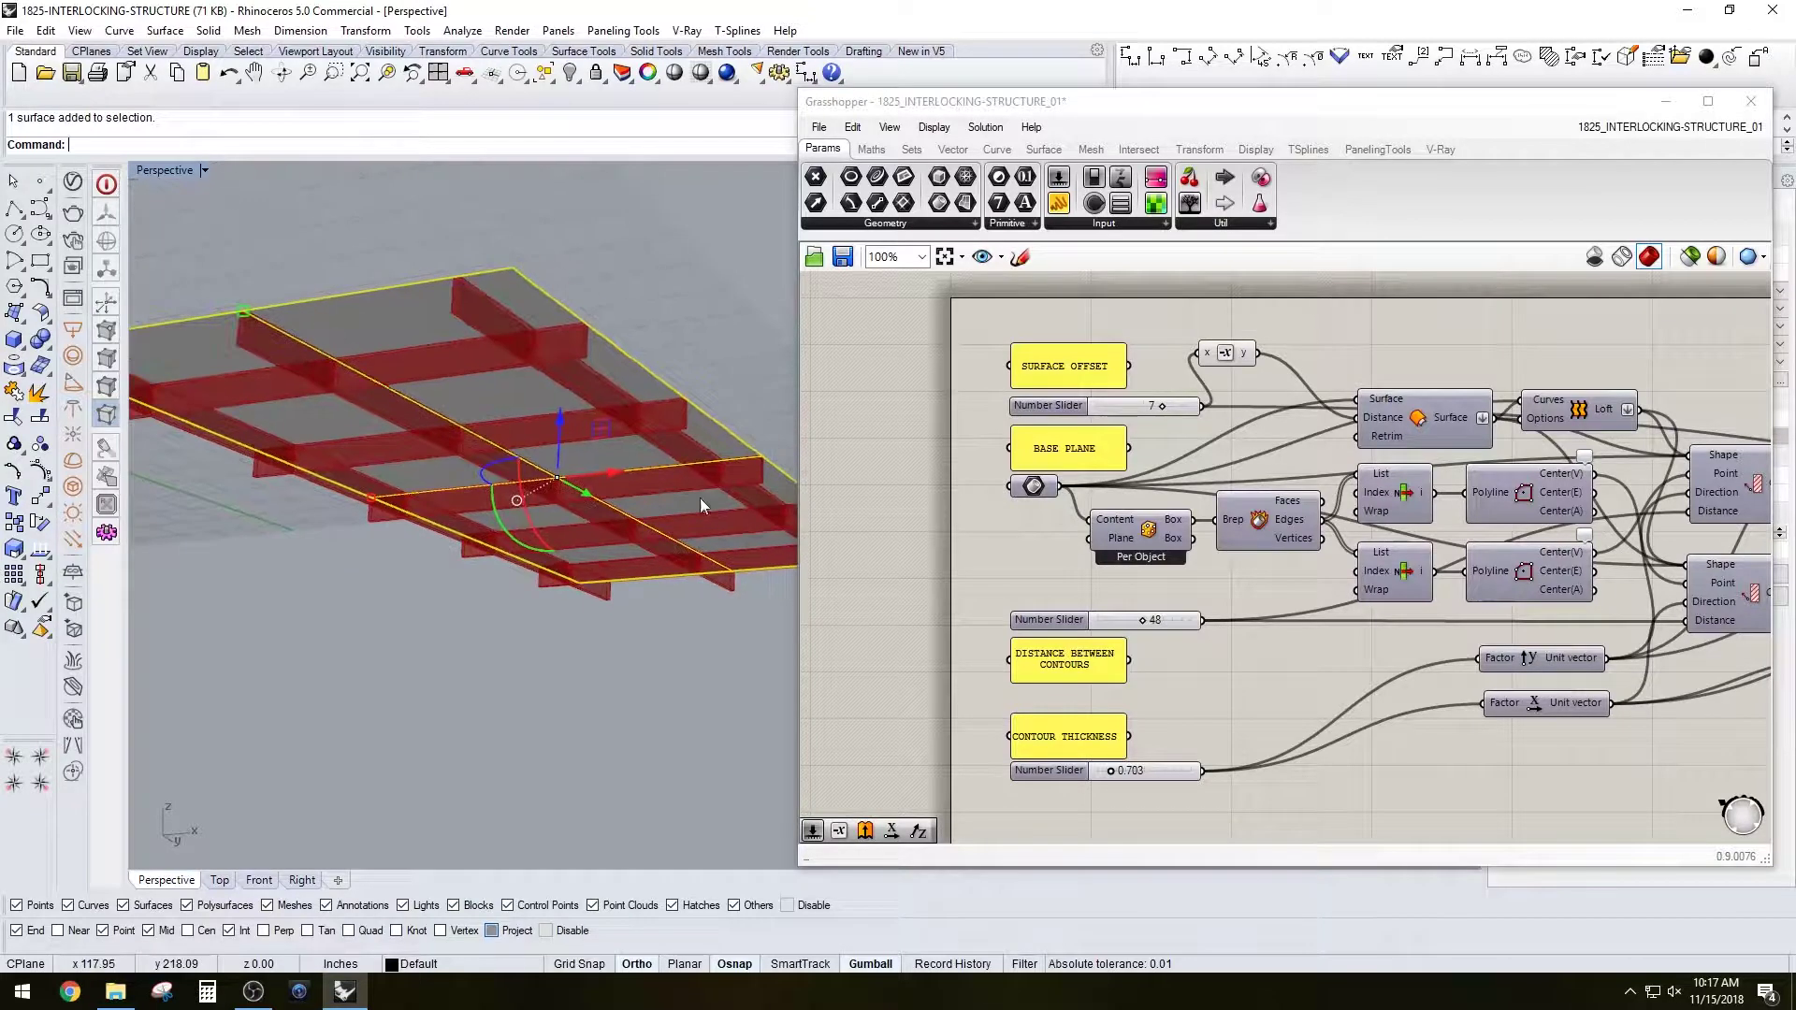
scroll(1099, 405, "up", 1)
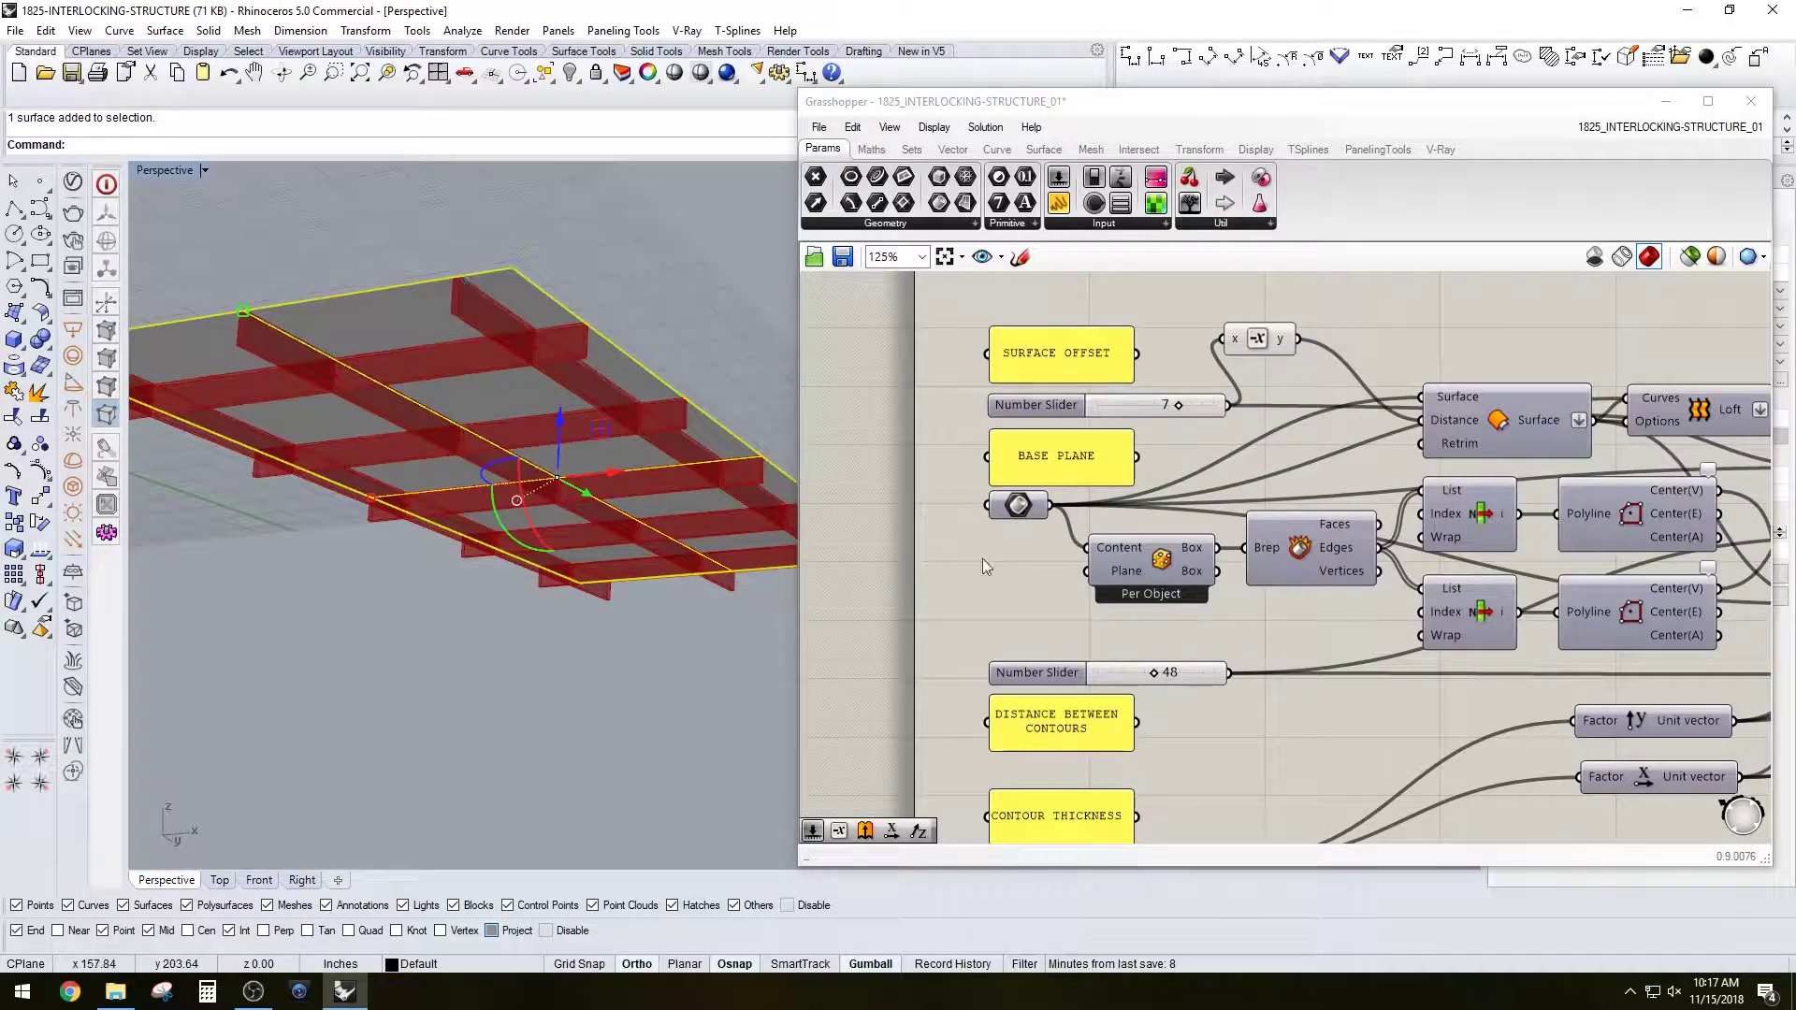
right_click_drag(1102, 629, 1114, 526)
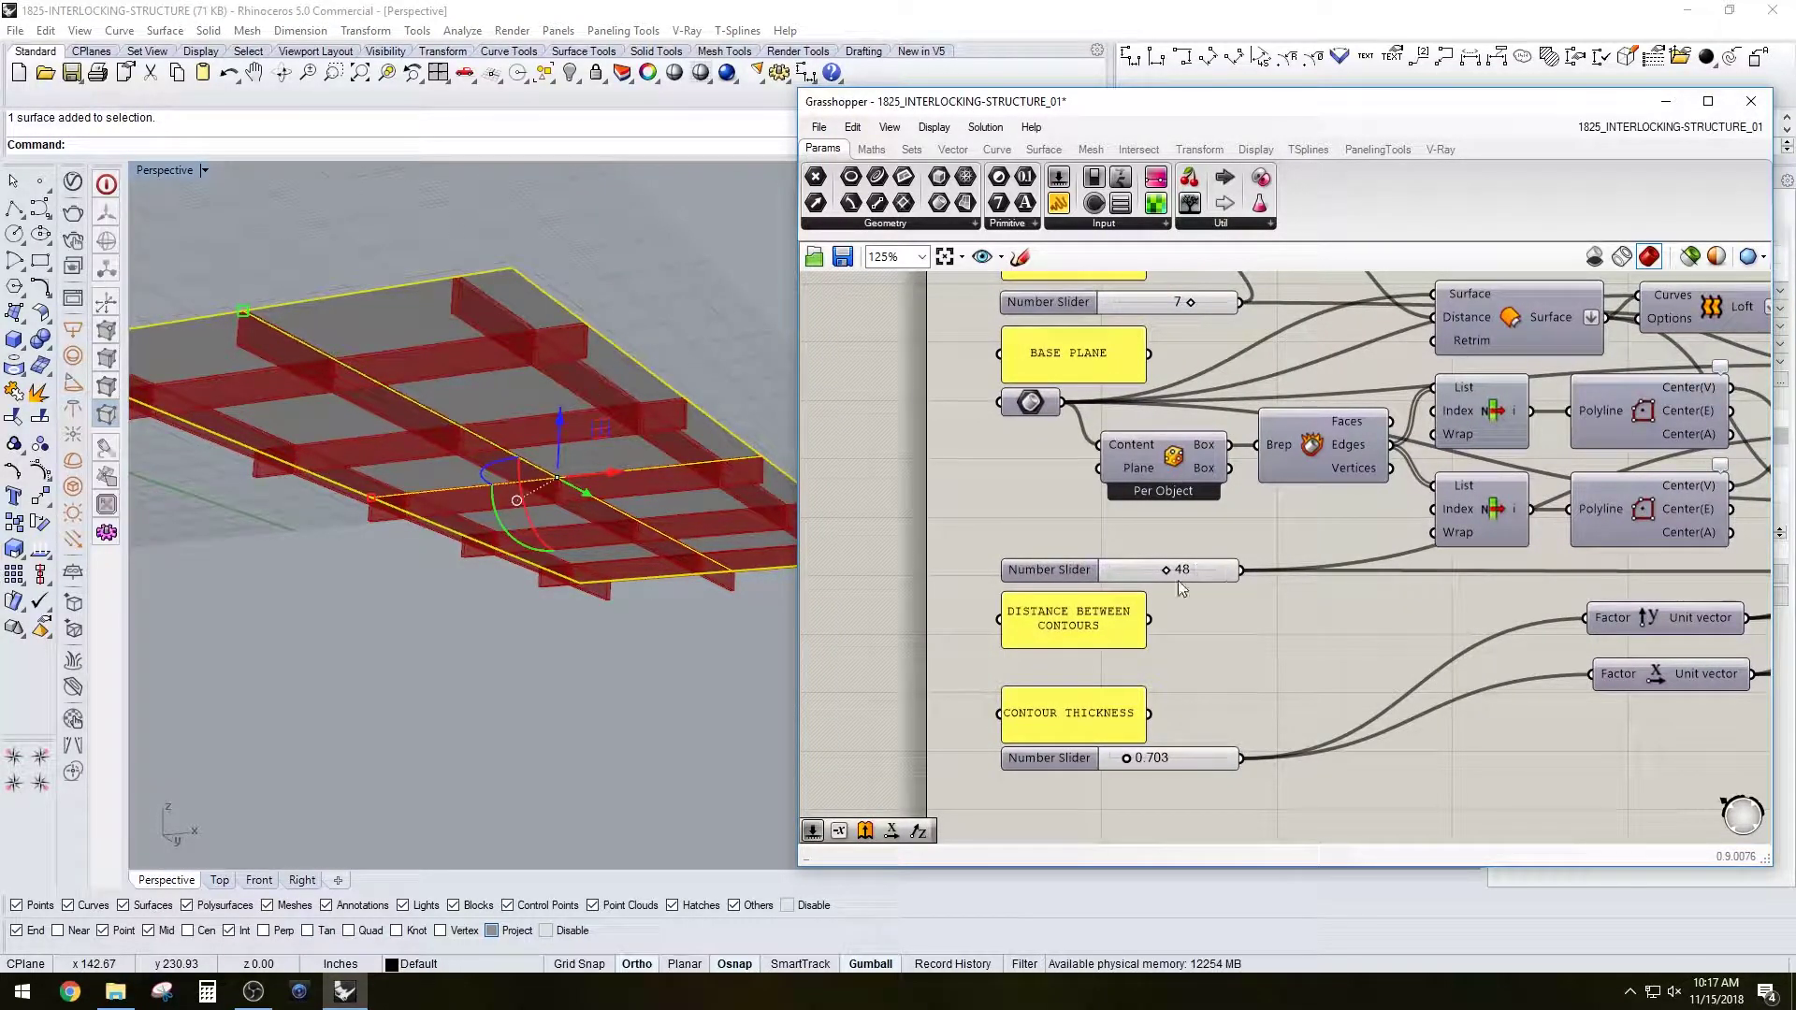
left_click_drag(1160, 574, 1147, 575)
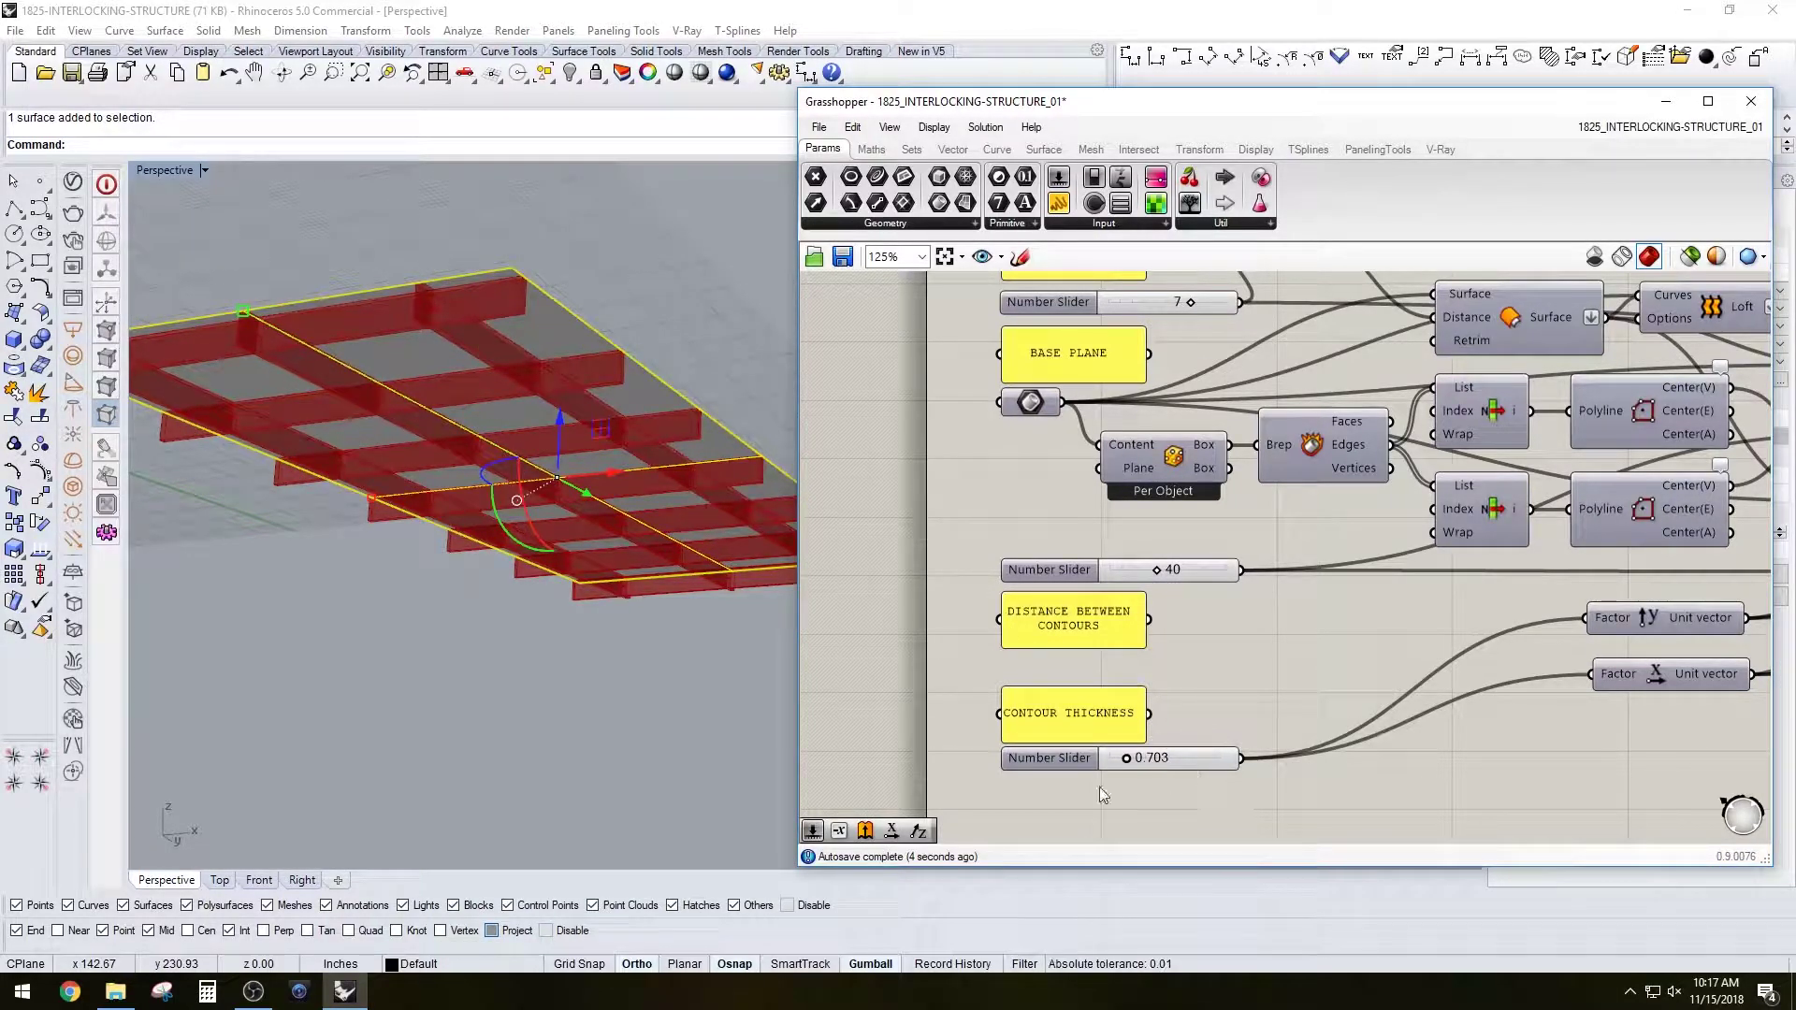
Set the contour thickness to 0.5.
scroll(1142, 795, "up", 4)
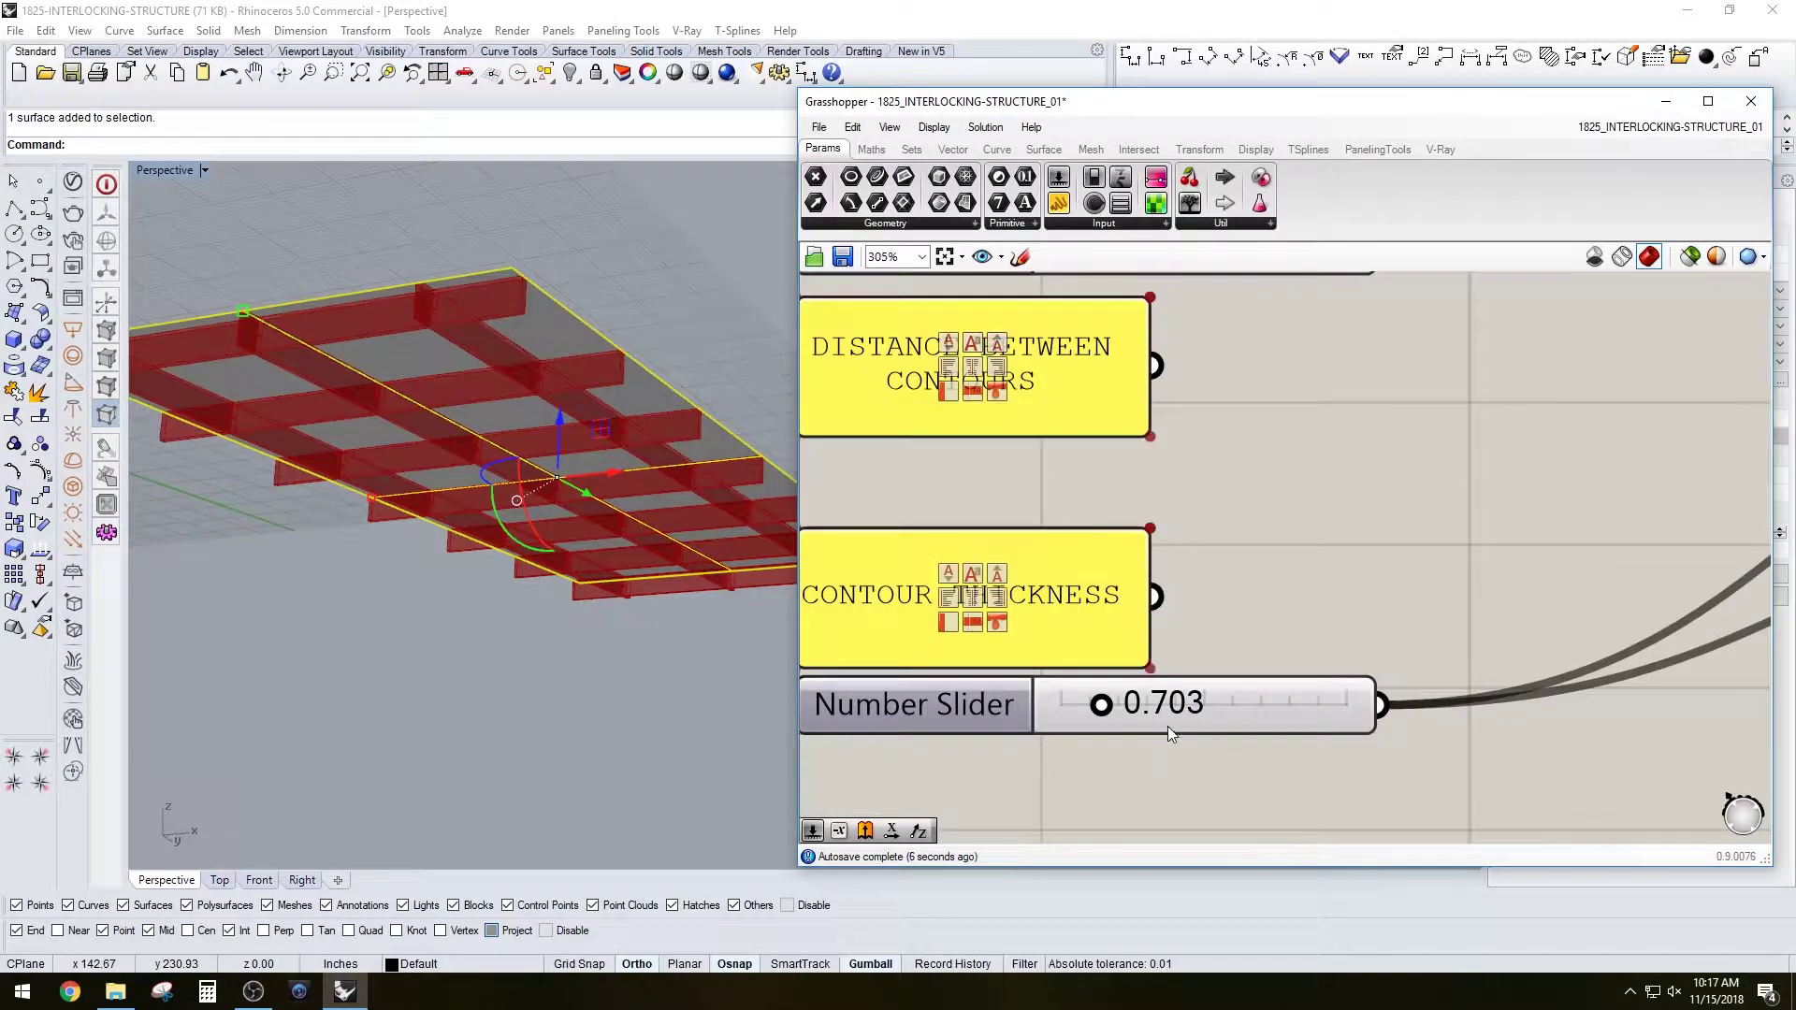
double_click(1164, 710)
type(".")
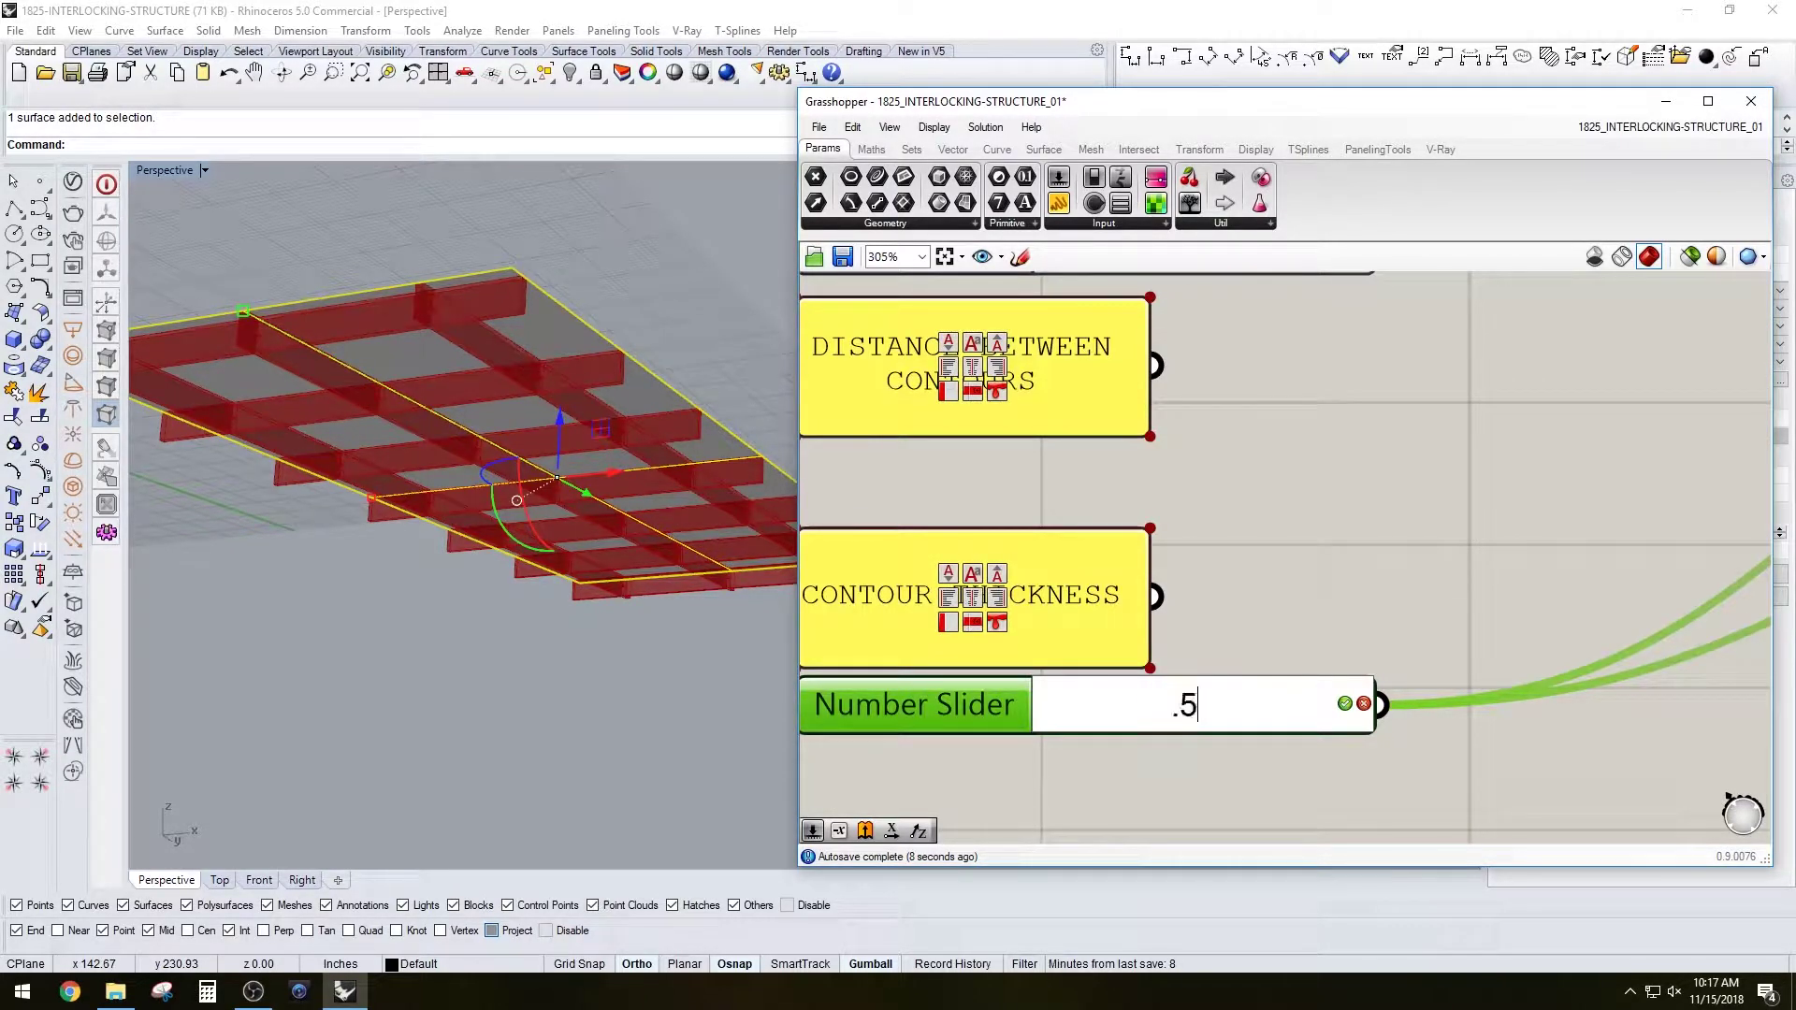
type("5")
key("Return")
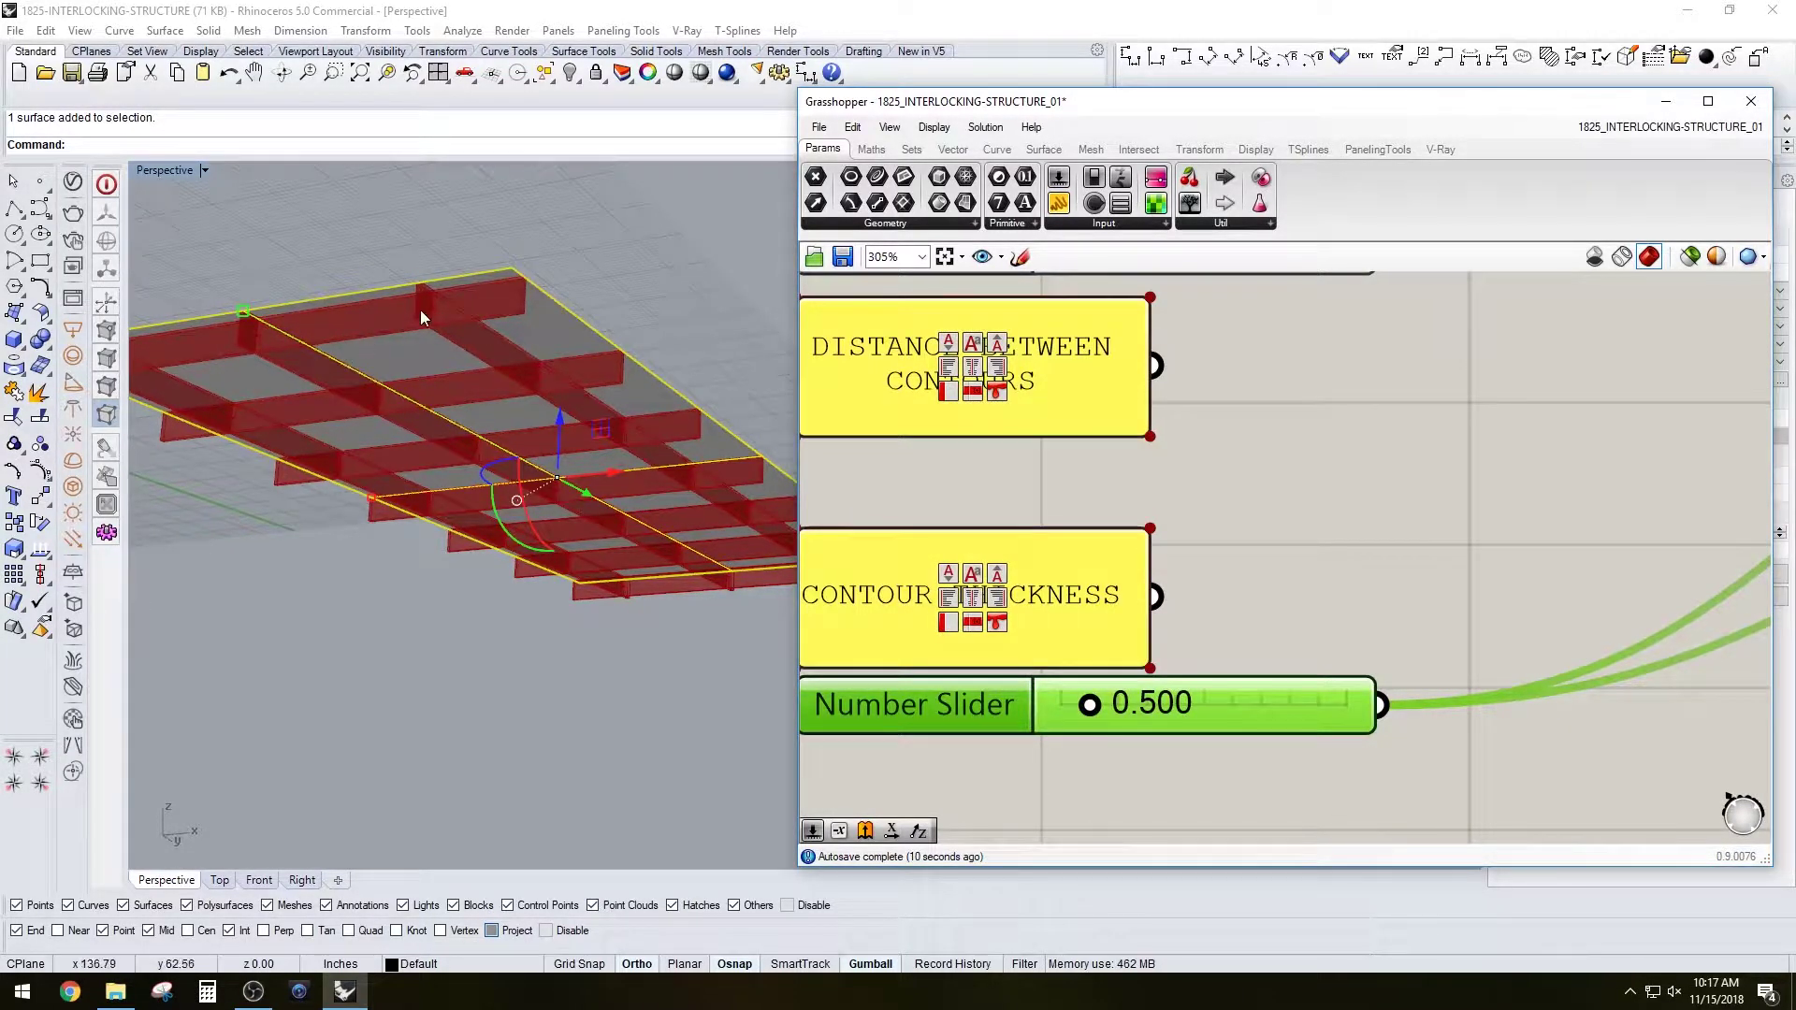
left_click(1321, 431)
right_click_drag(666, 393, 554, 603)
left_click(626, 631)
left_click(554, 604)
type("cageedit")
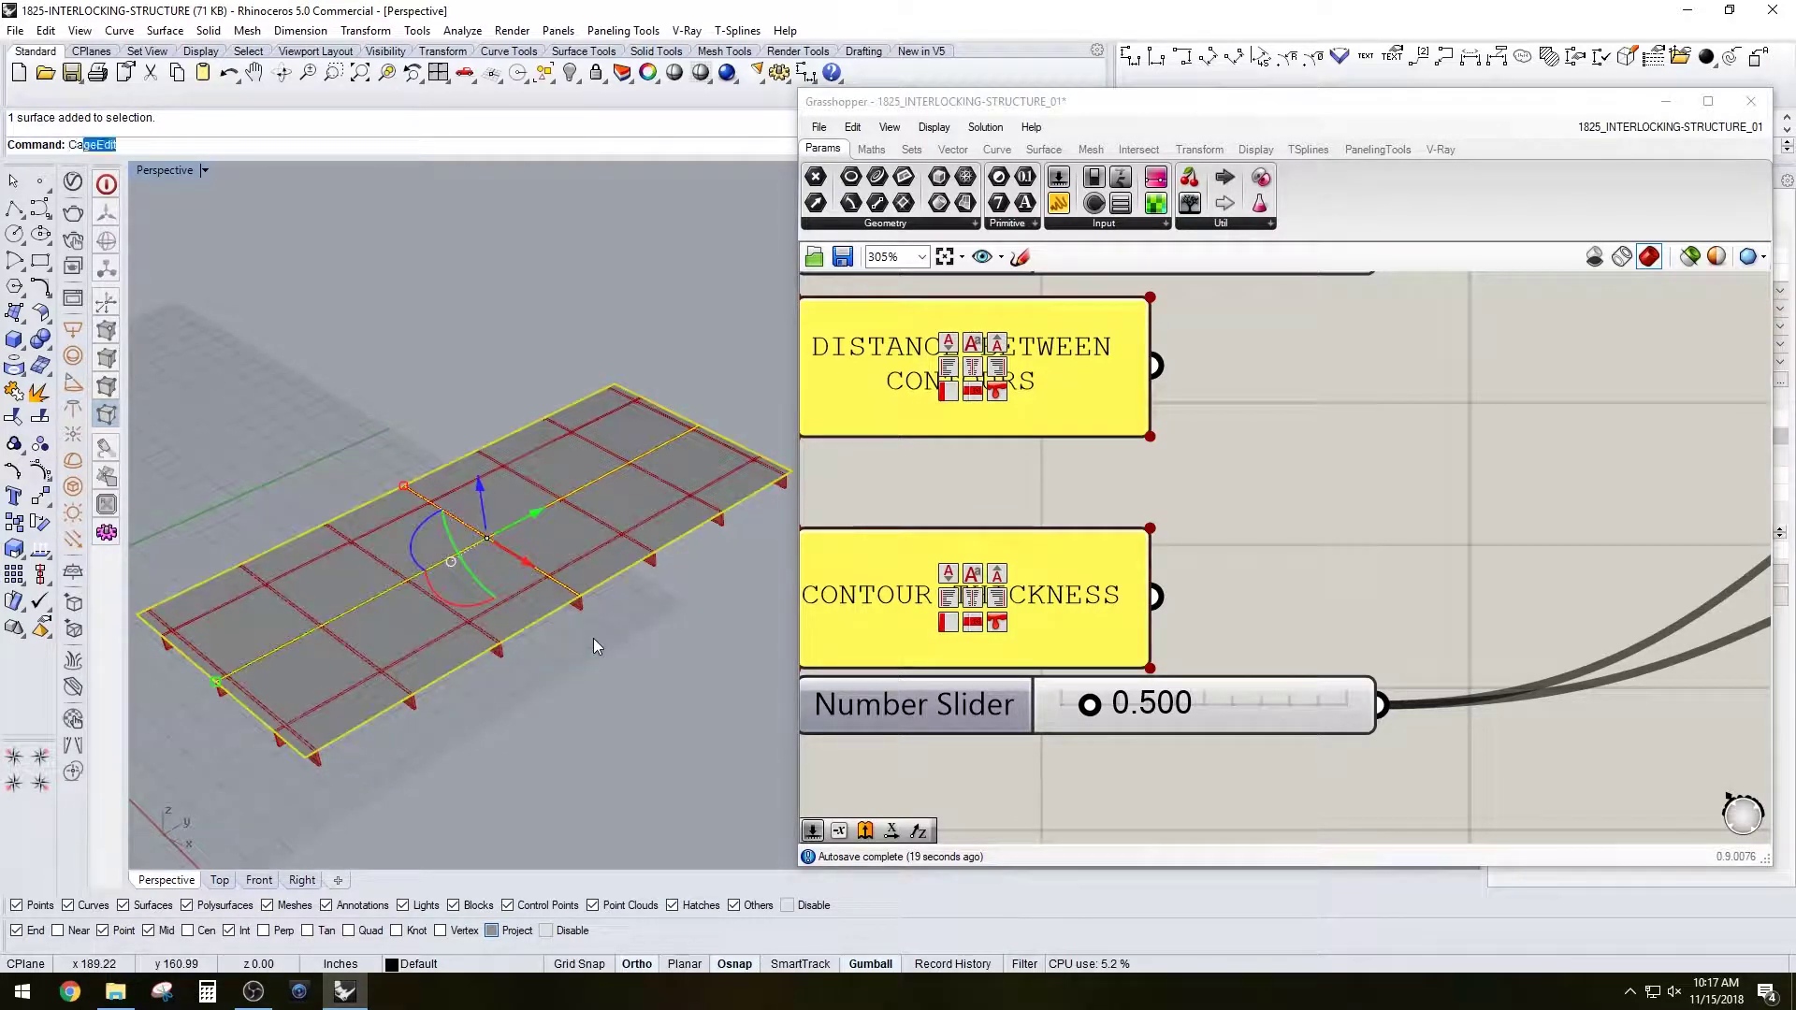
key("Return")
key("Escape")
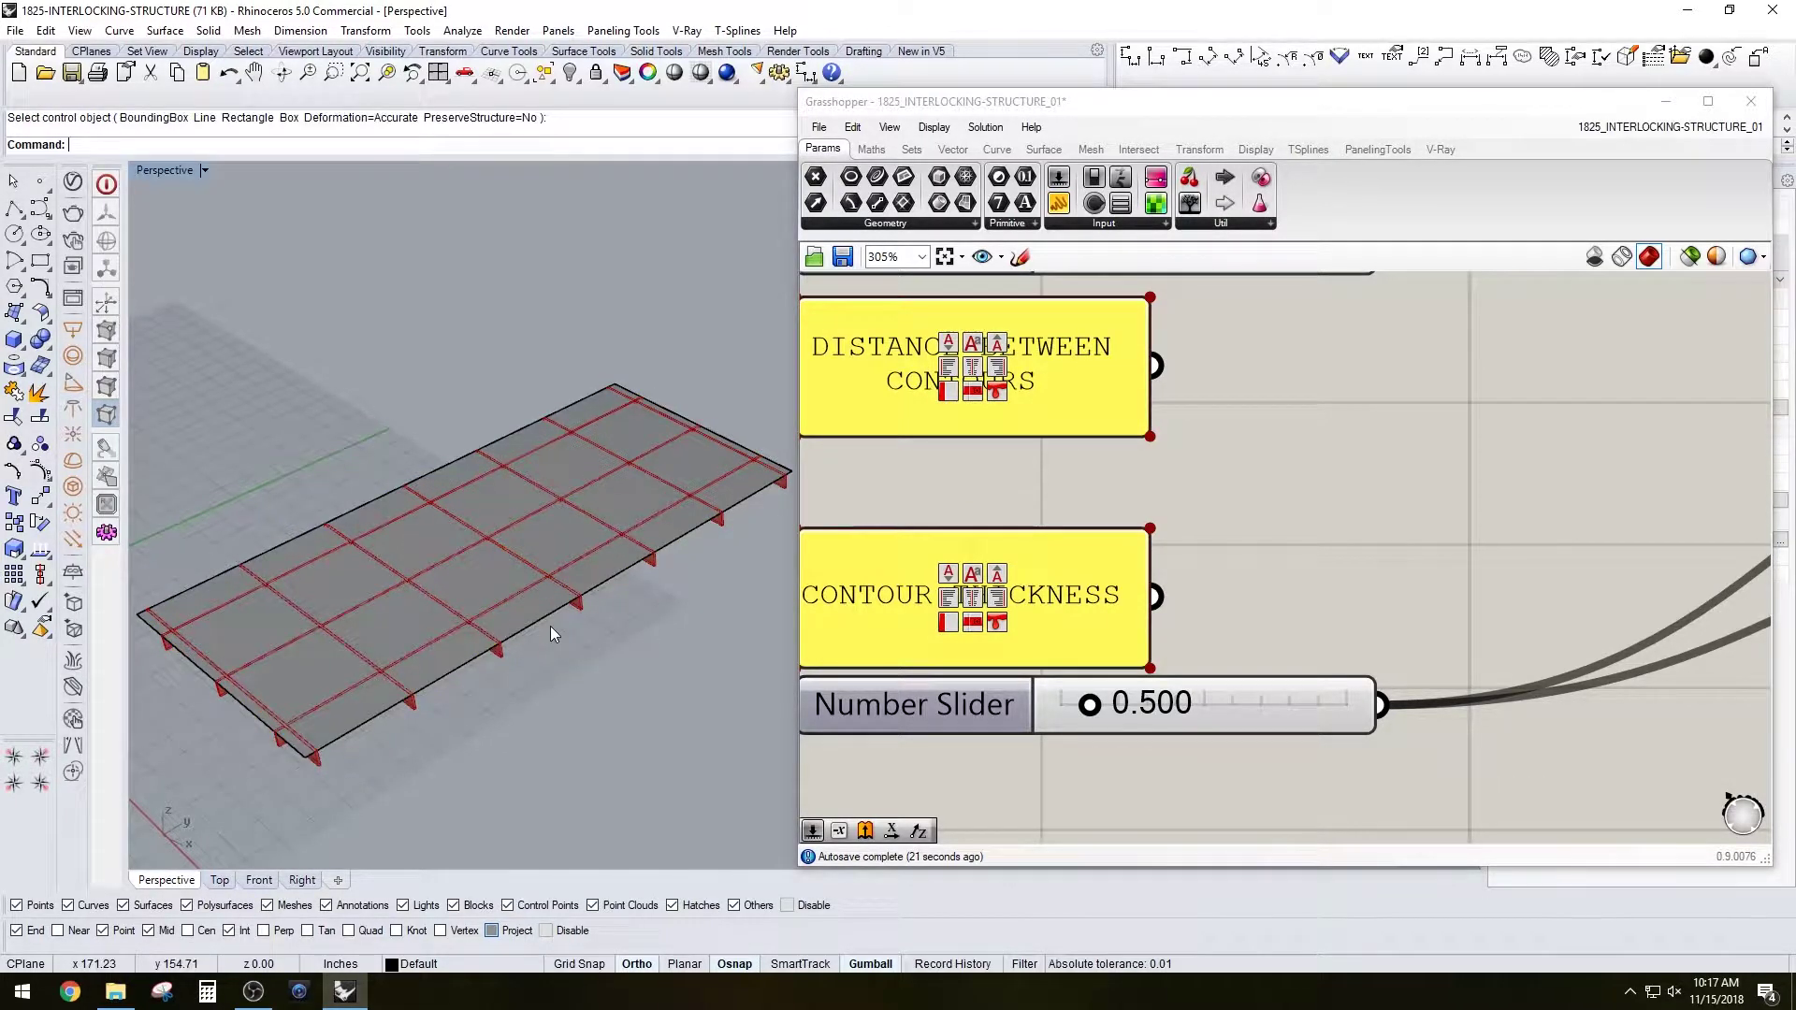
Apply CageEdit to the flat base surface with a bounding box control cage and the Global edit region.
left_click(515, 530)
key("Return")
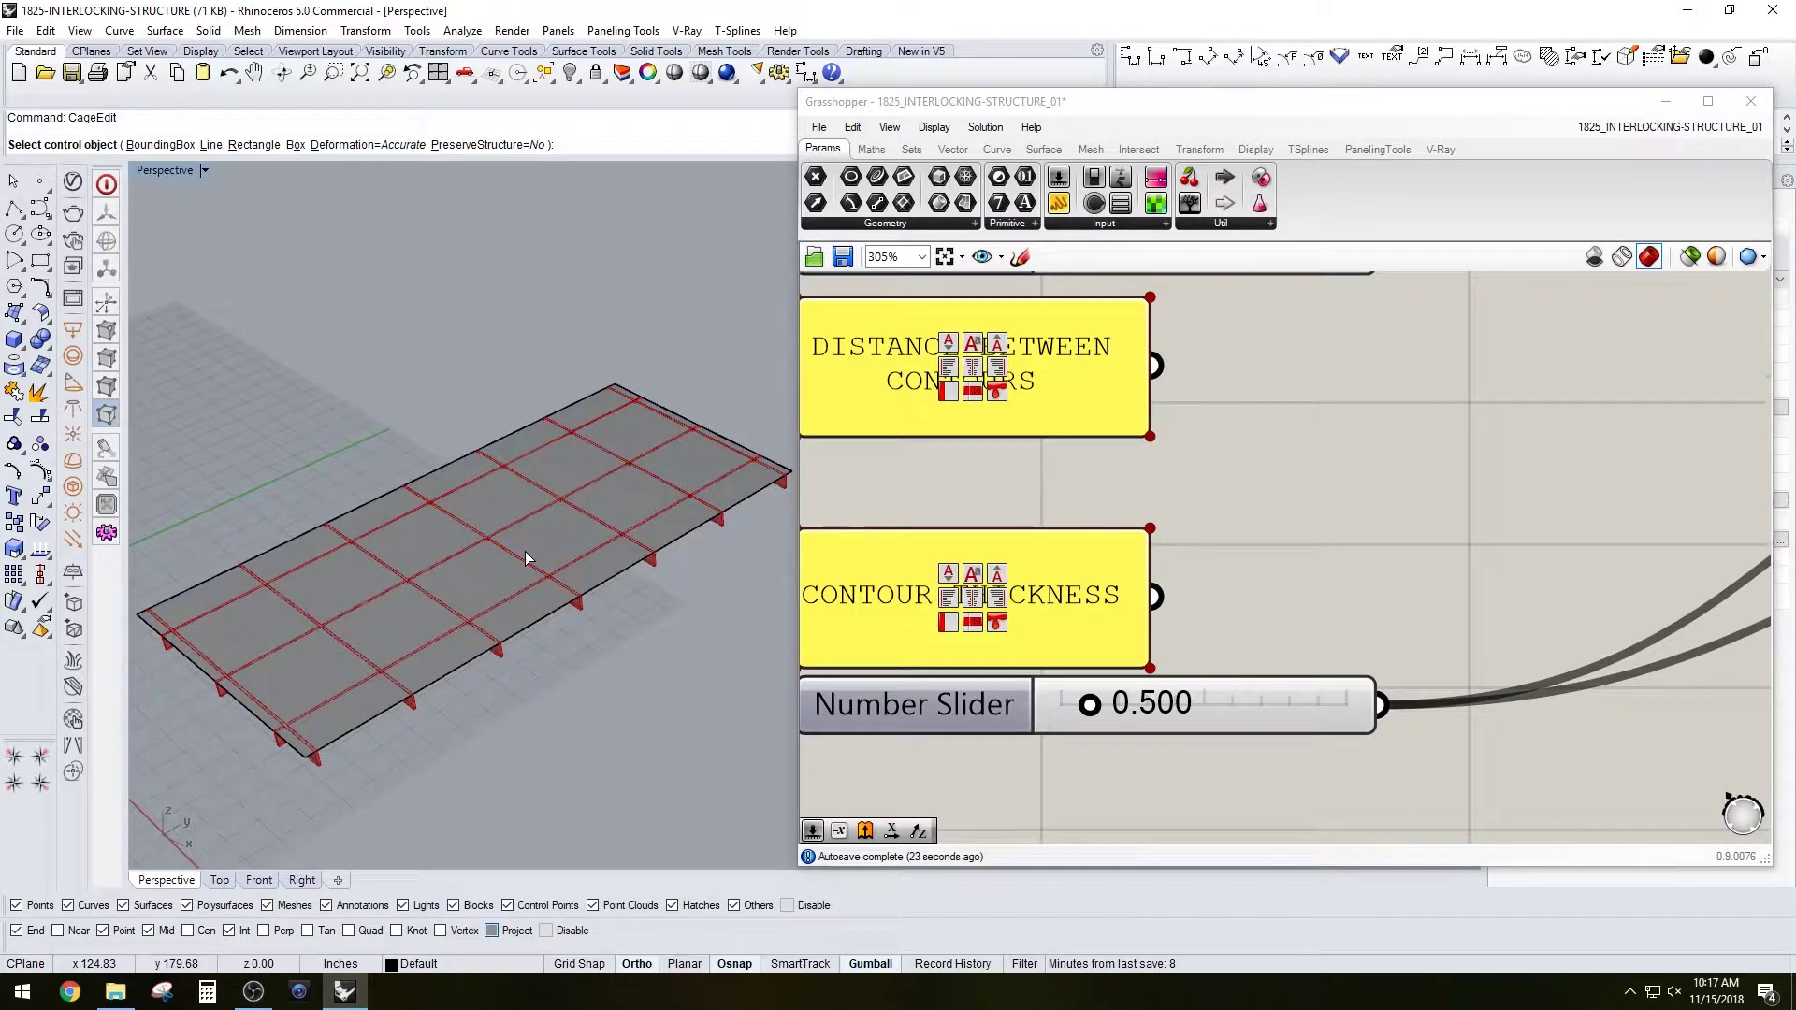
left_click(160, 145)
key("Return")
key("Return")
key("Return")
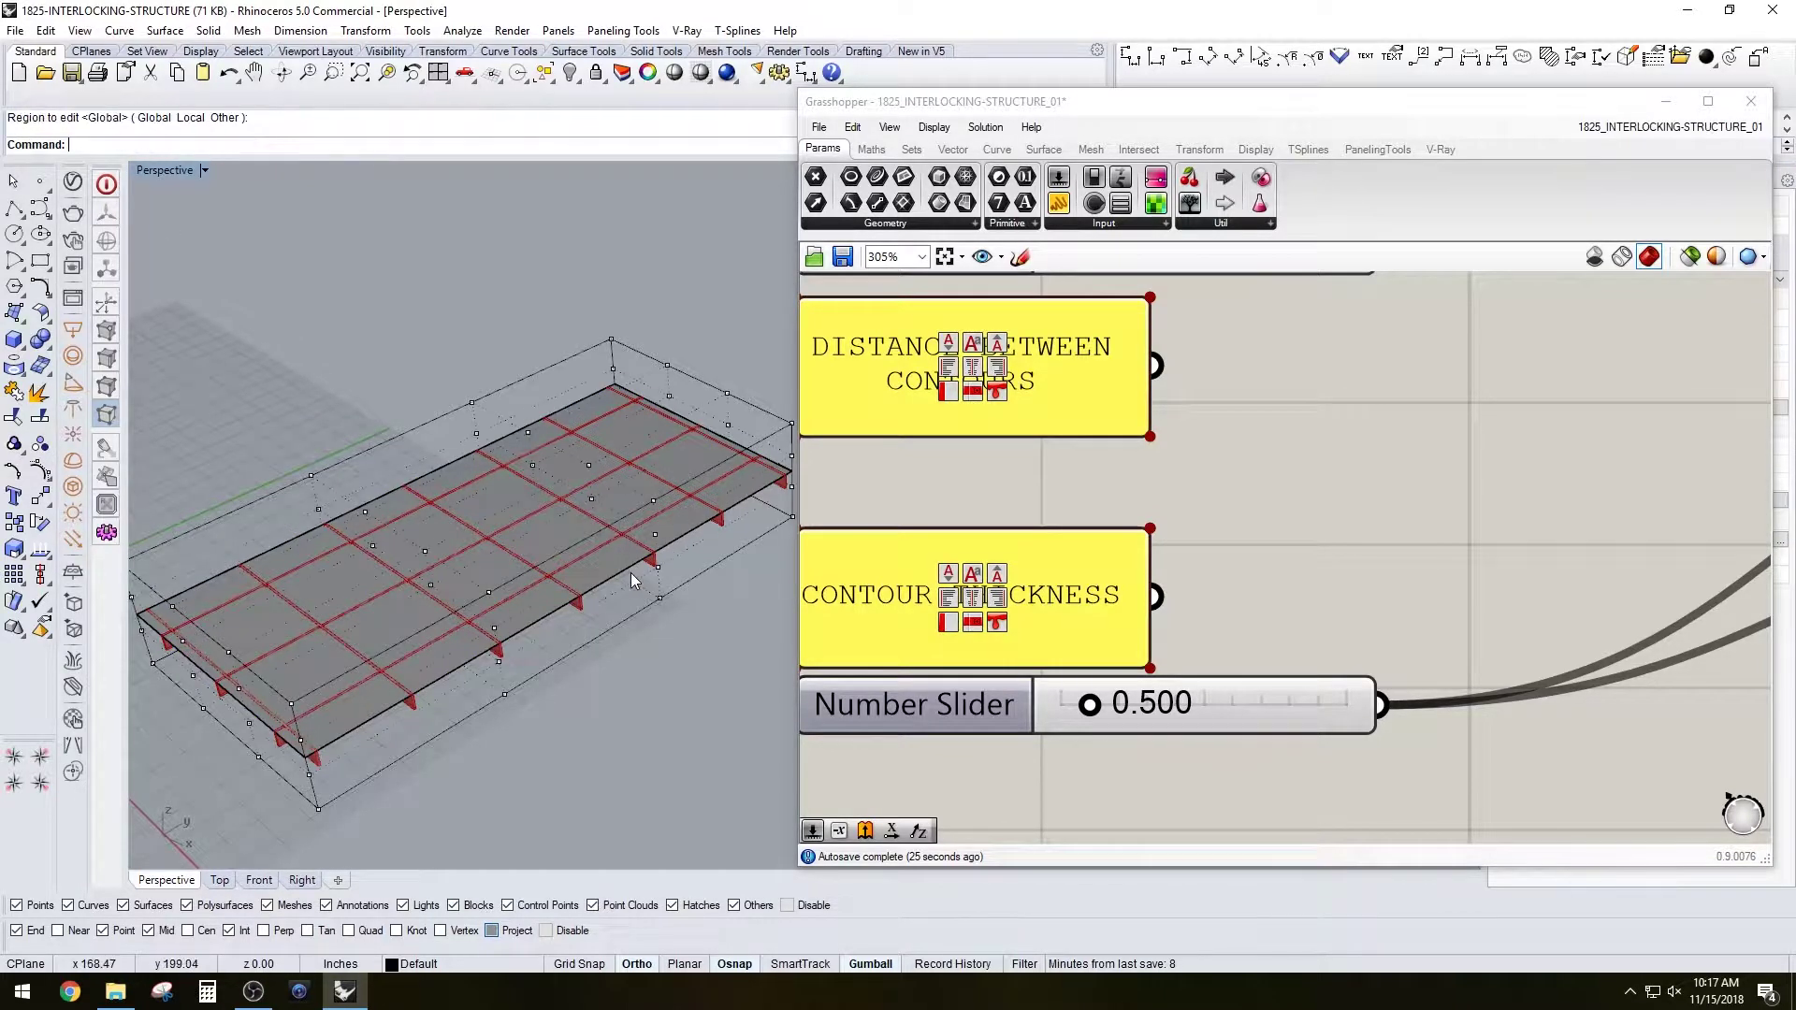
Raise the middle rows of cage points to arch the surface, and scale them outwards across its width.
right_click_drag(630, 572, 552, 552)
left_click_drag(383, 329, 733, 643)
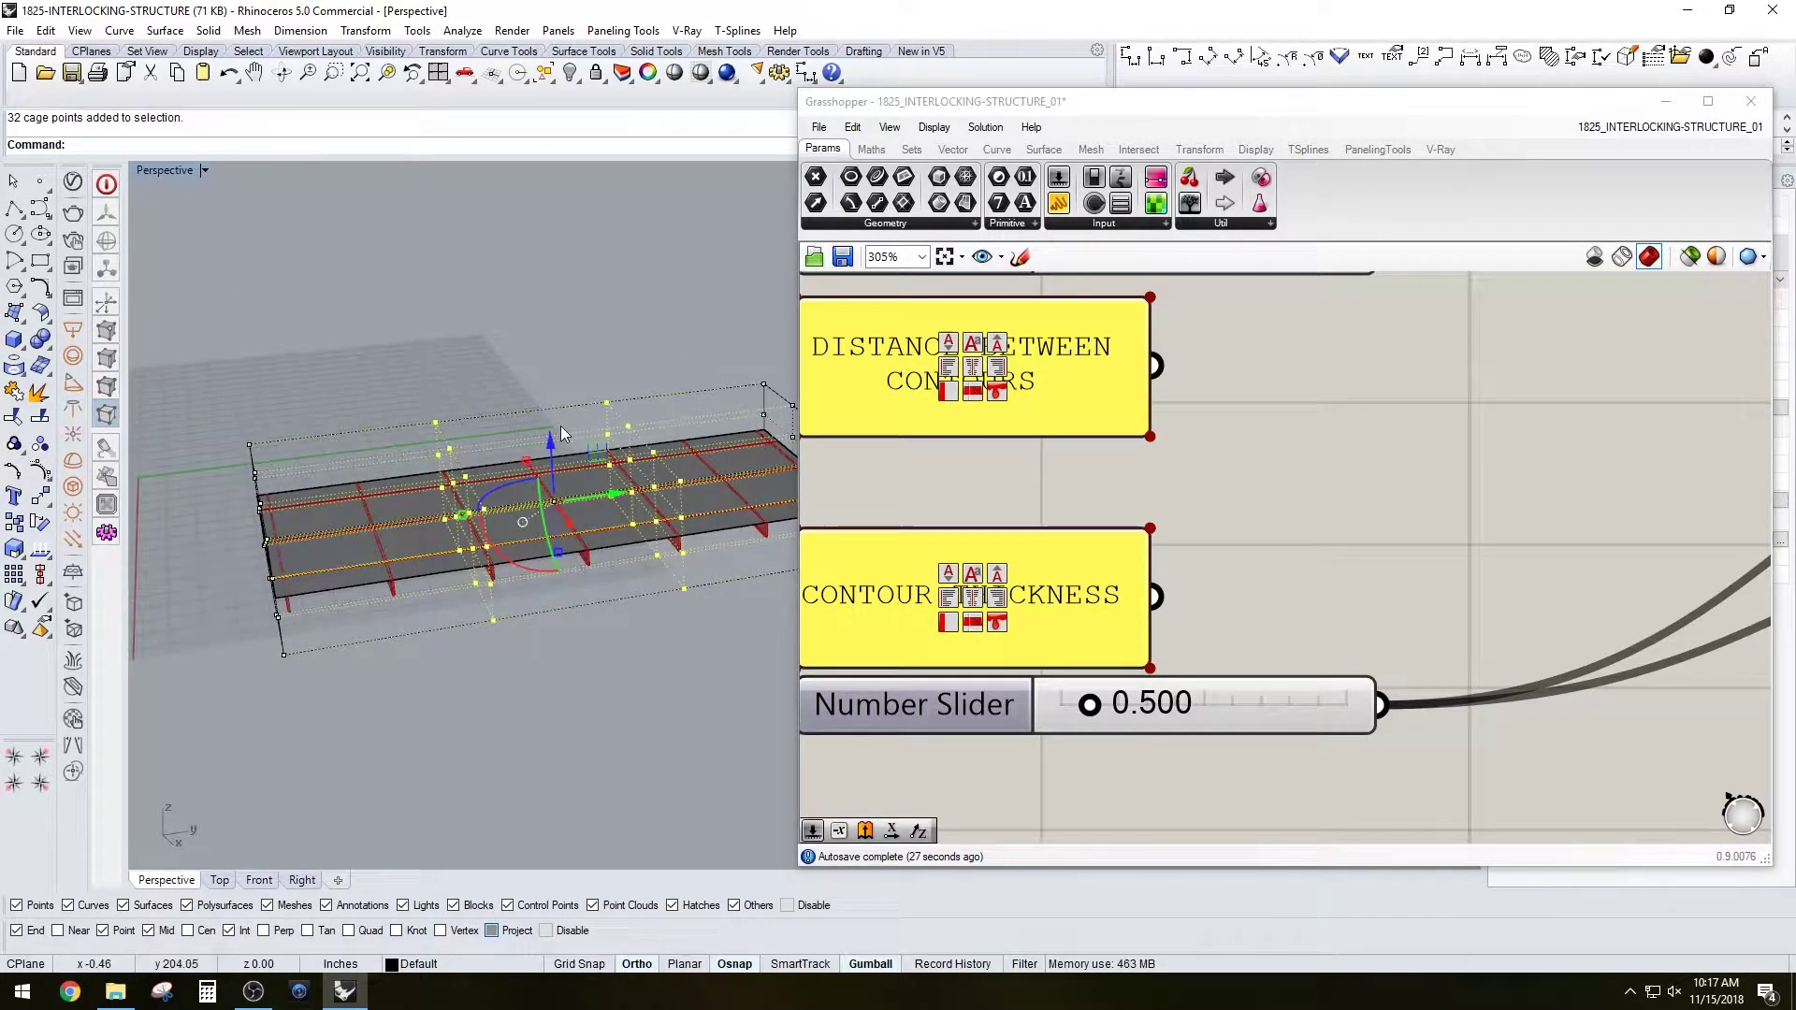
left_click_drag(560, 425, 390, 408)
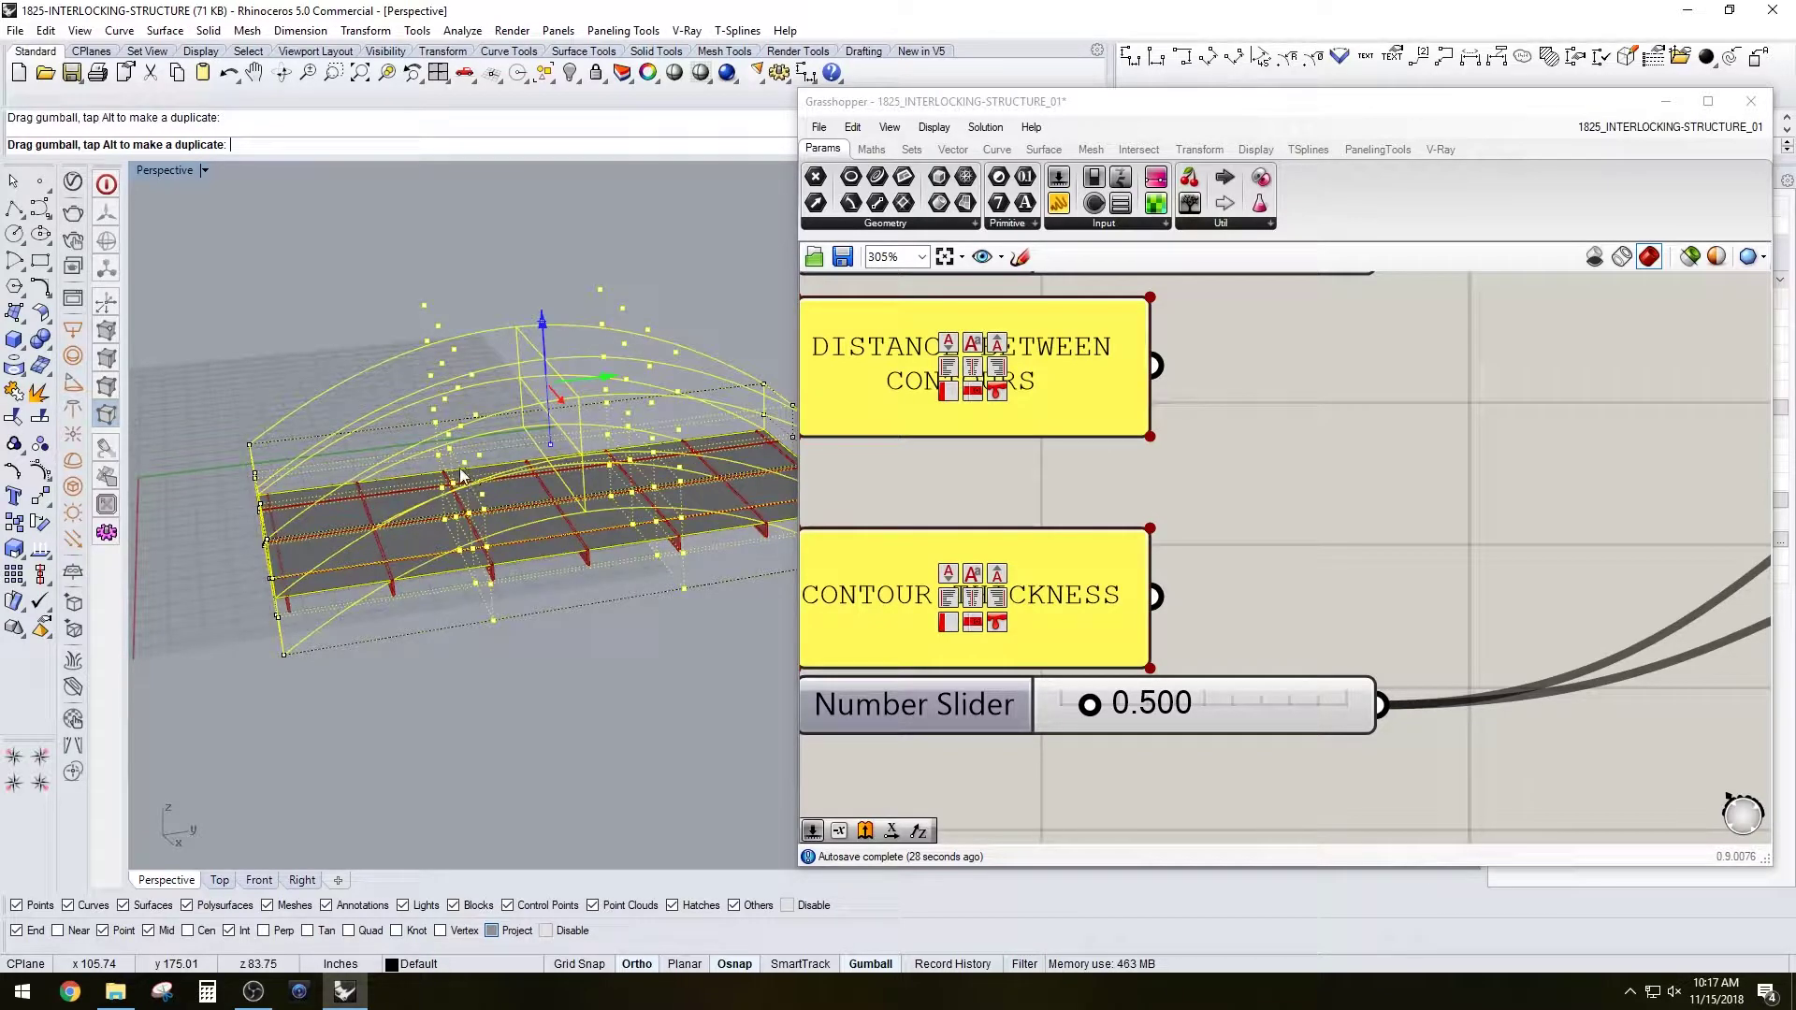
left_click_drag(524, 475, 514, 490)
right_click_drag(514, 490, 351, 440)
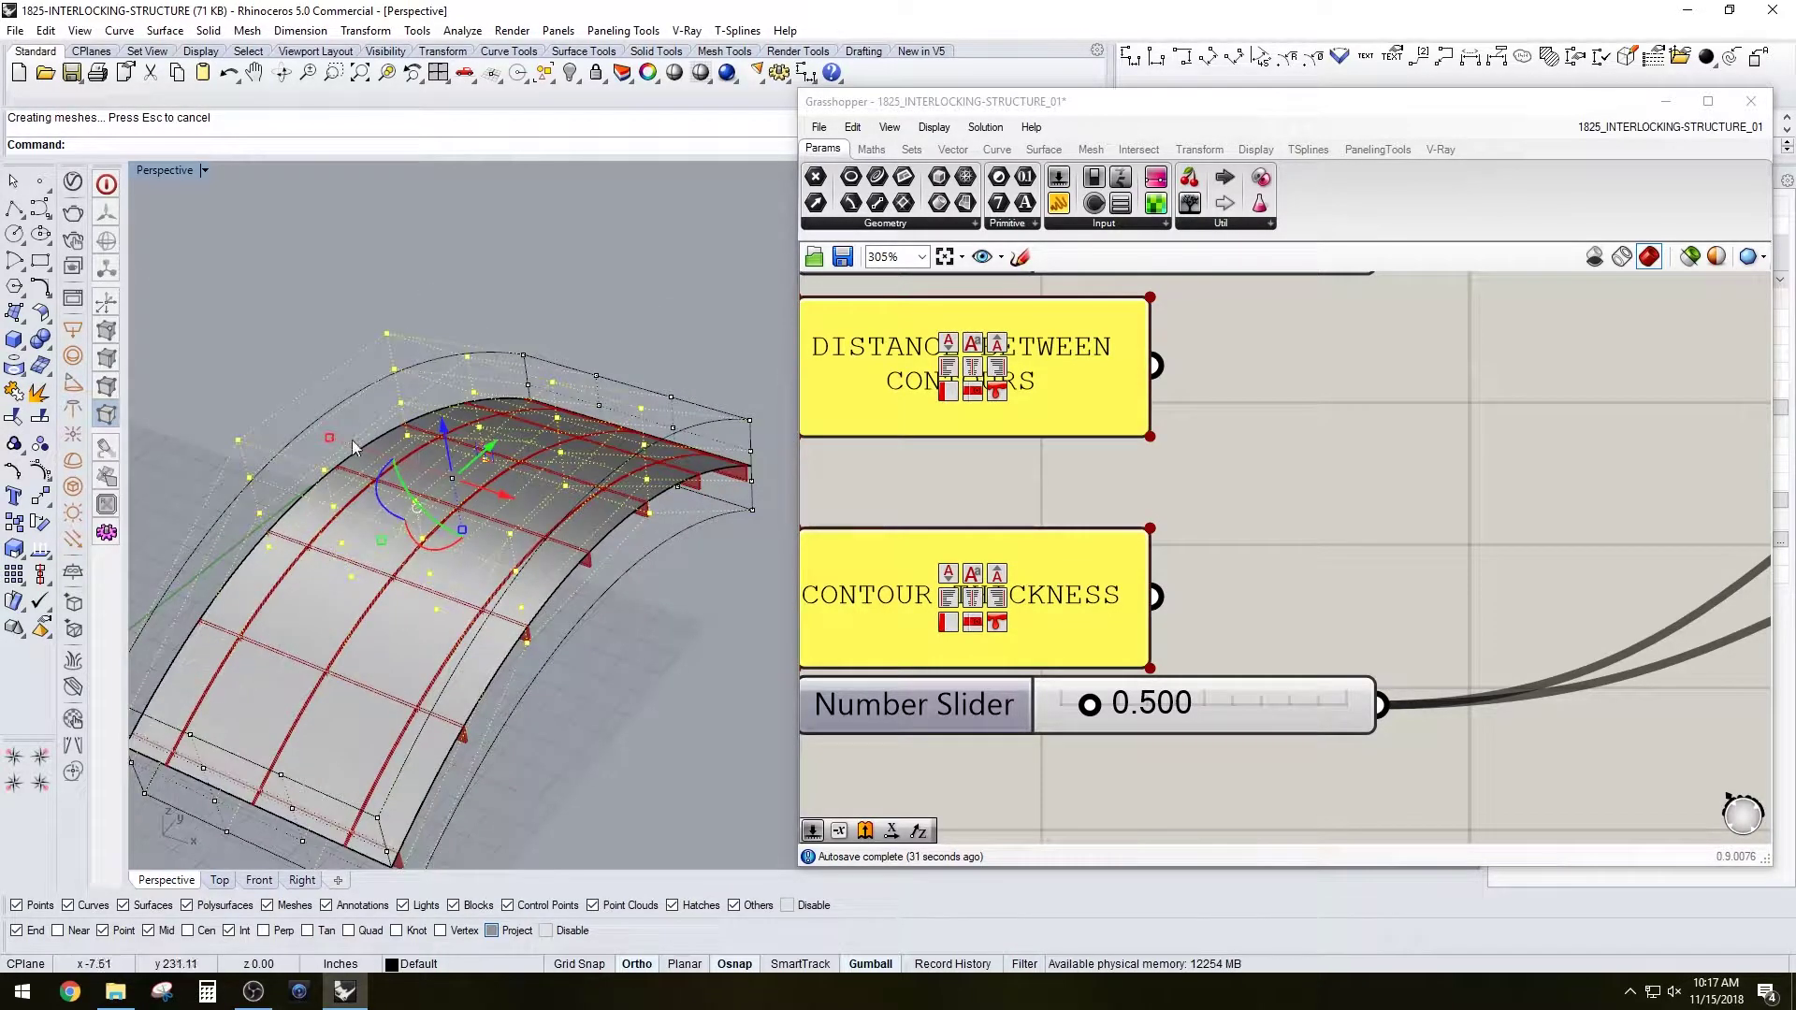
left_click_drag(325, 435, 626, 634)
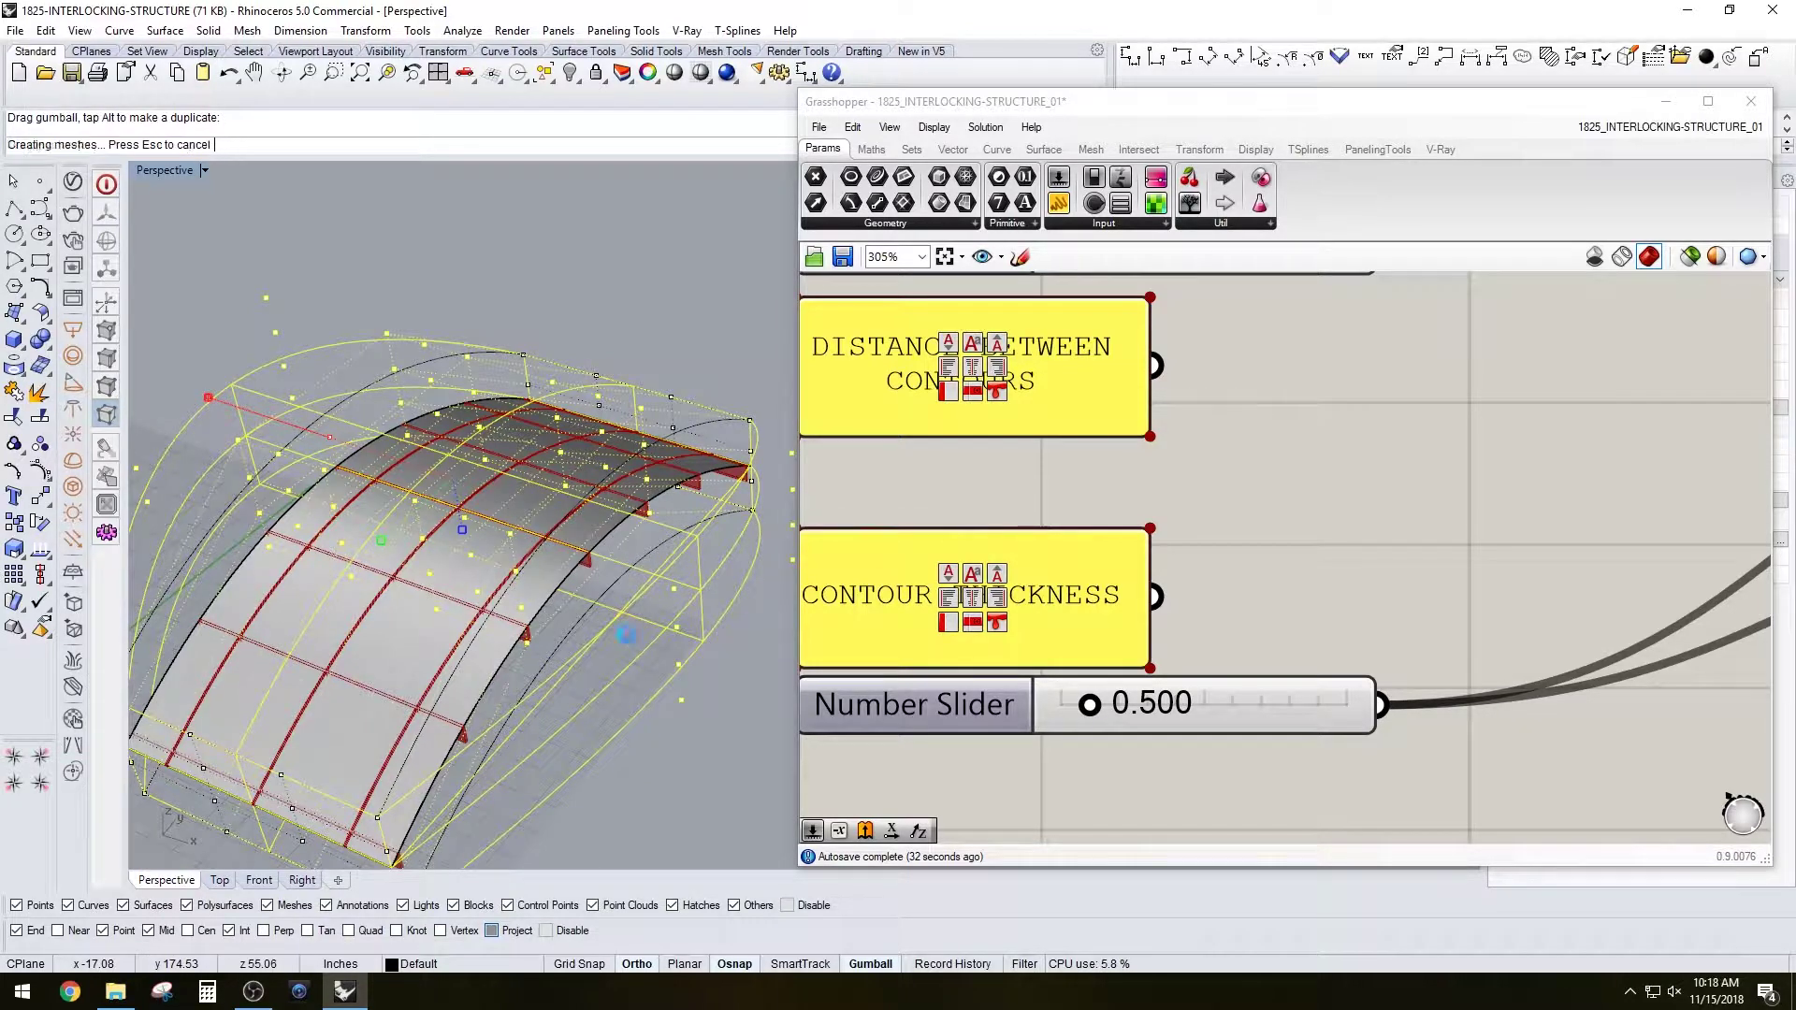
Hide the arched base surface and its control cage.
left_click(617, 582)
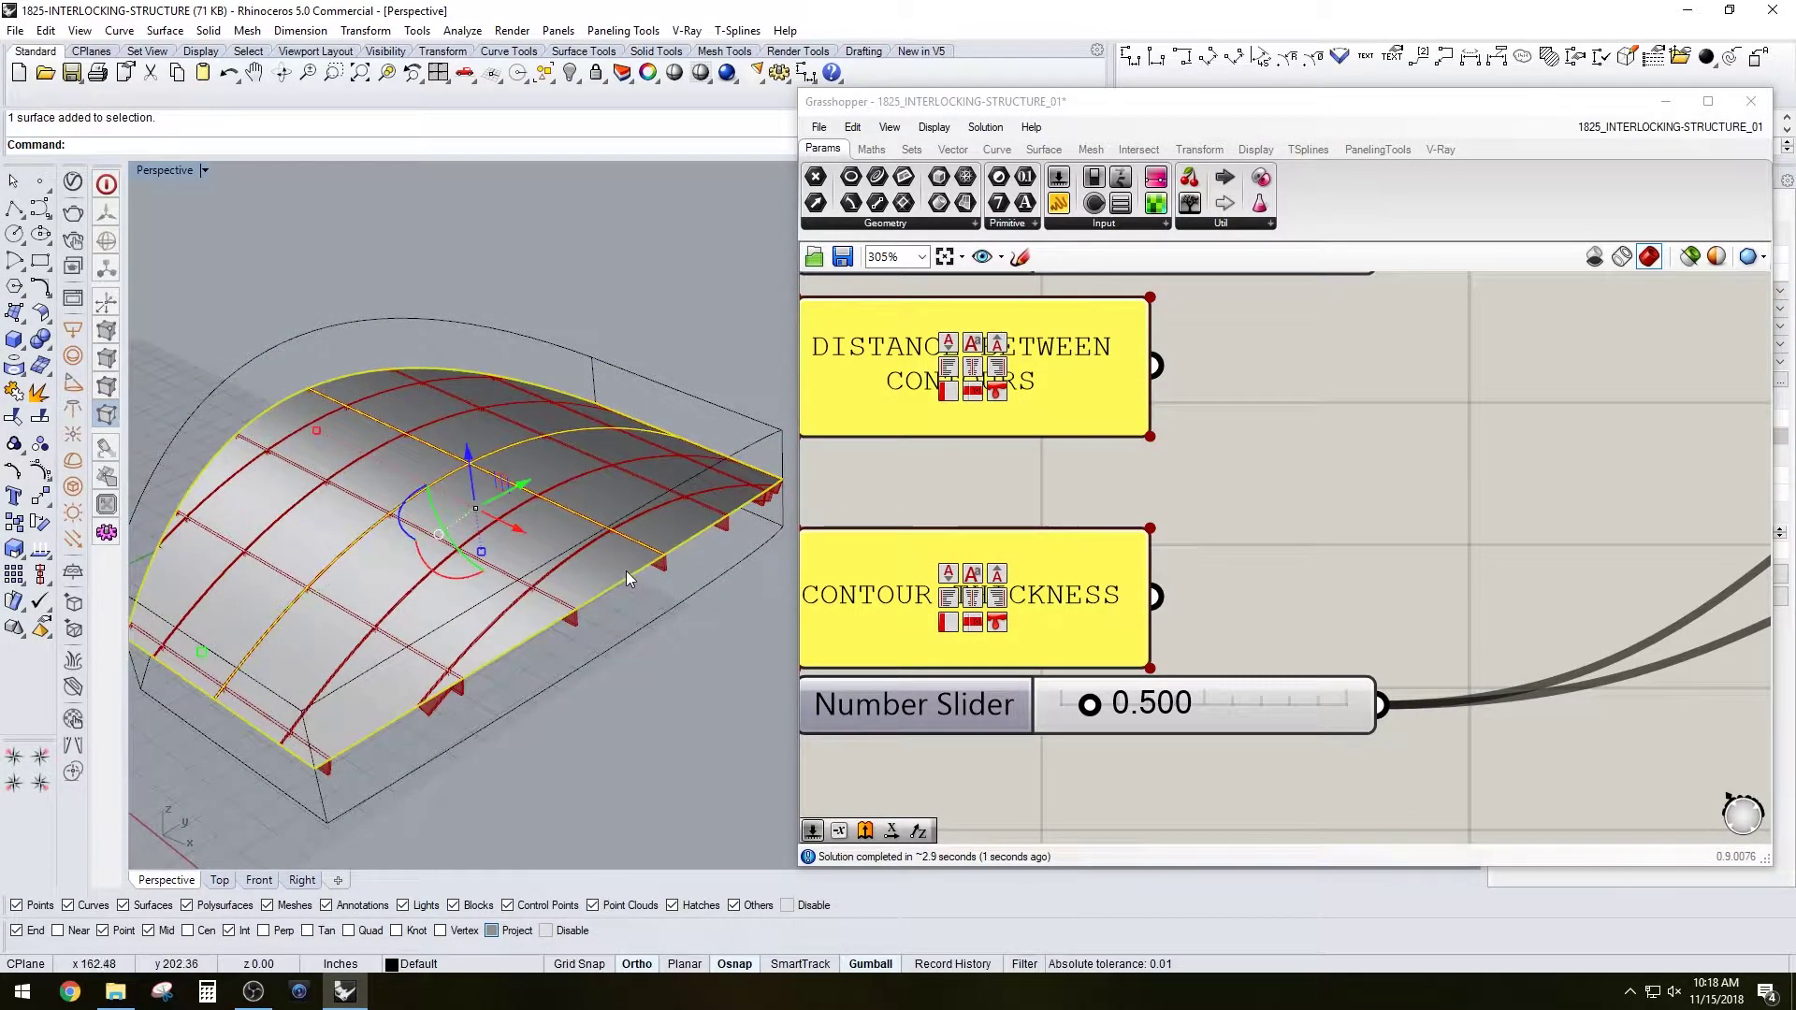
key("ctrl+h")
left_click(472, 322)
key("ctrl+h")
Bake the two final Group components into the Rhino model and turn off the Grasshopper geometry preview.
right_click_drag(573, 599, 468, 515)
left_click(1580, 450)
scroll(1580, 450, "down", 5)
right_click_drag(1637, 459, 1244, 488)
scroll(1244, 488, "down", 3)
right_click_drag(1450, 552, 1214, 564)
right_click_drag(1591, 498, 1169, 550)
right_click_drag(1600, 547, 1066, 558)
scroll(1325, 520, "up", 5)
left_click_drag(1485, 674, 1321, 402)
middle_click(1334, 402)
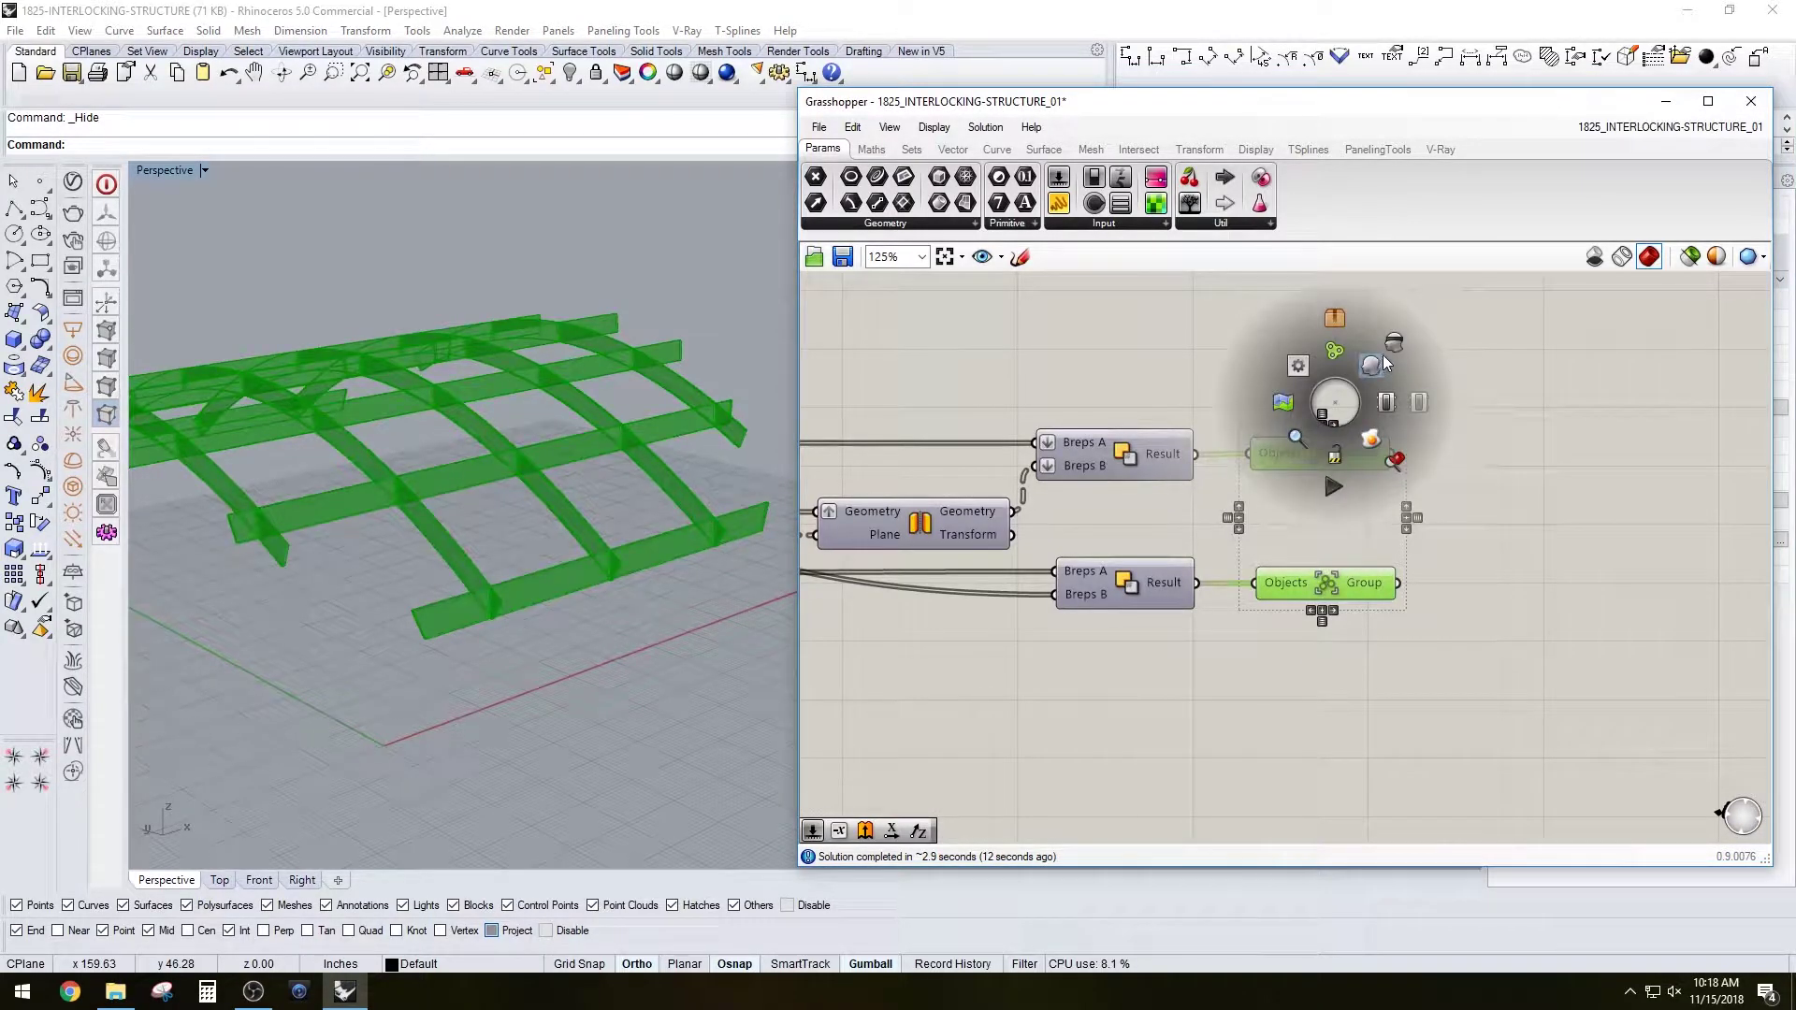
left_click(1370, 438)
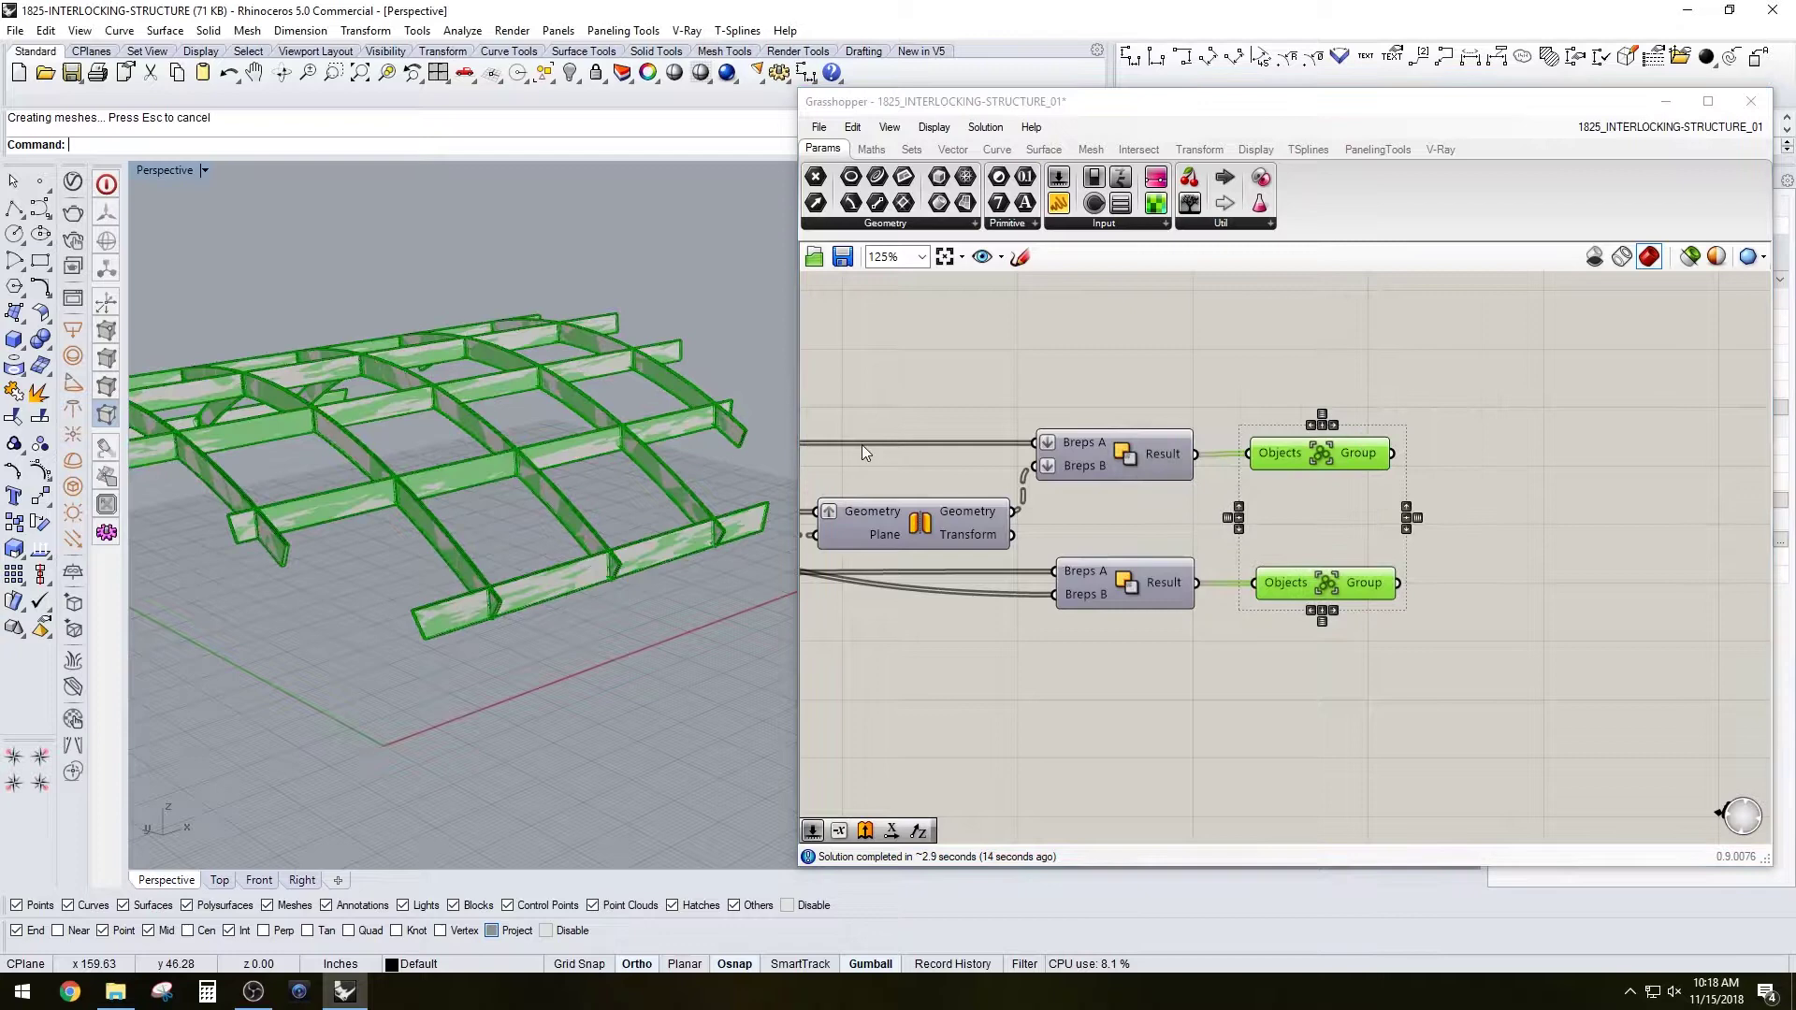
left_click(1595, 257)
scroll(462, 466, "up", 5)
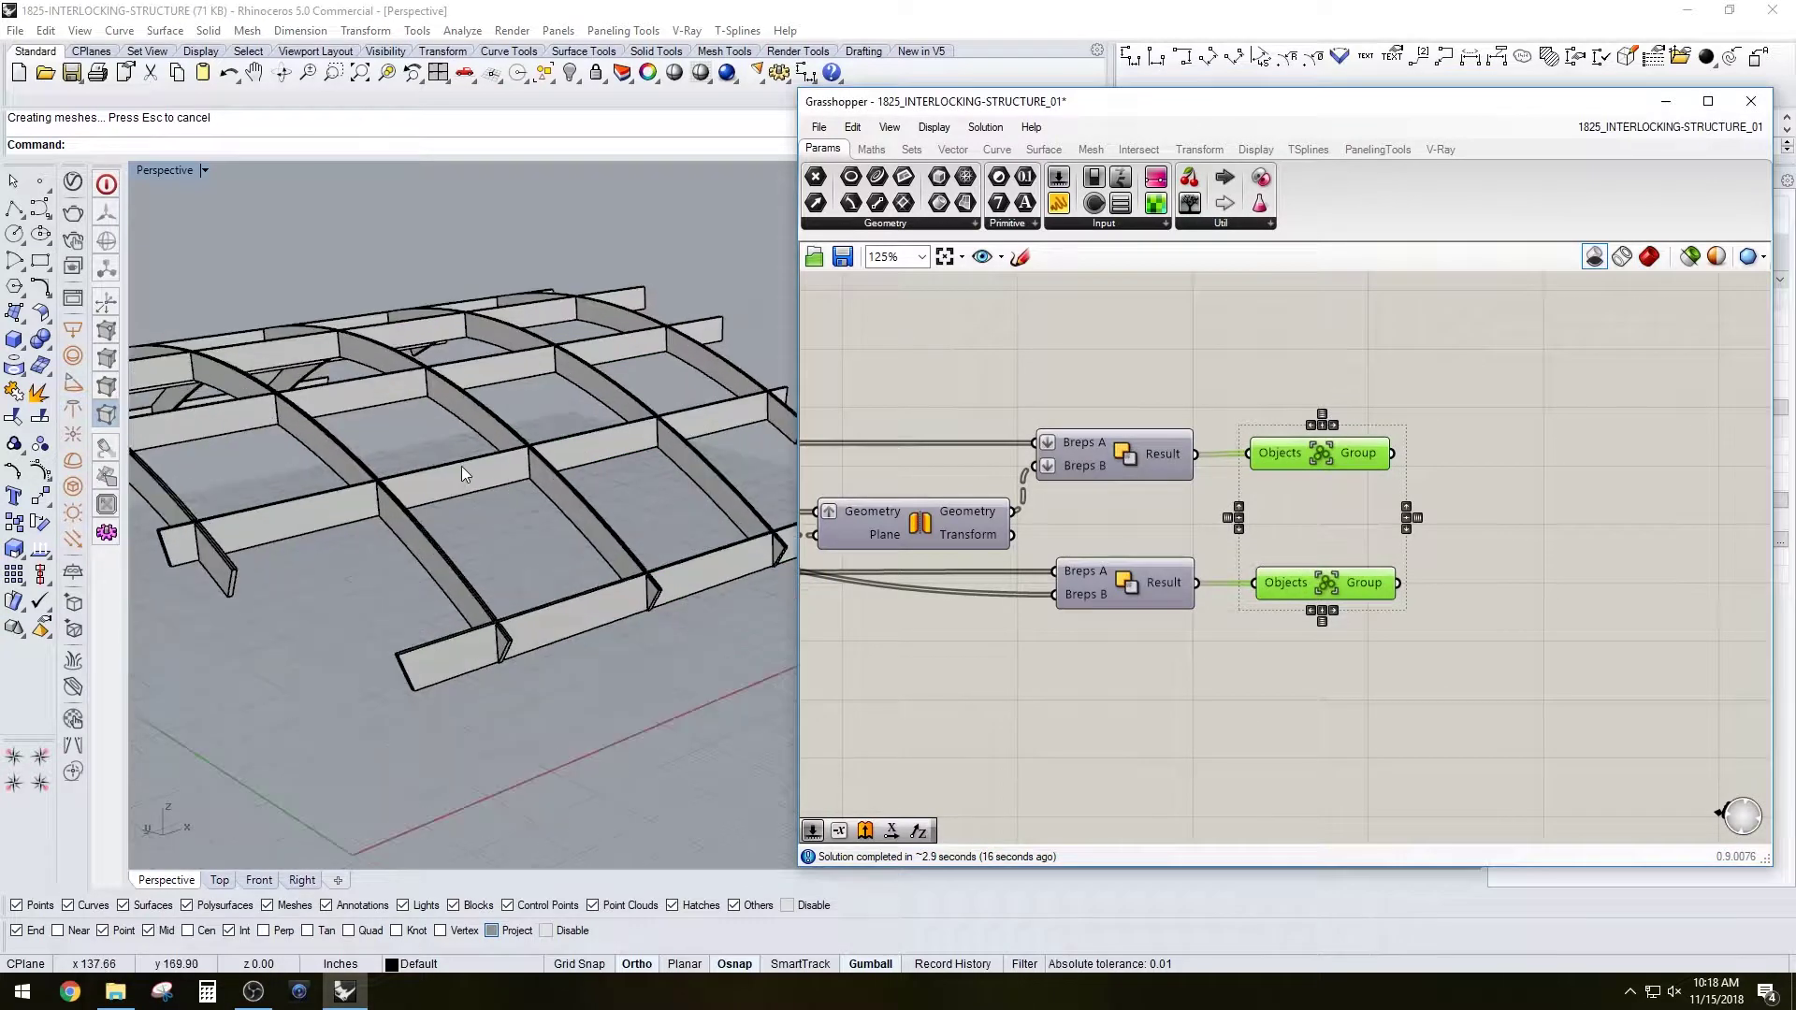
Select the baked group of slats running in one direction and examine its interlocking joints with the crossing slats.
left_click(348, 552)
scroll(294, 524, "up", 6)
left_click(317, 550, "shift")
right_click_drag(317, 551, 515, 477)
scroll(507, 414, "down", 6)
key("Escape")
scroll(516, 436, "down", 6)
left_click(515, 478)
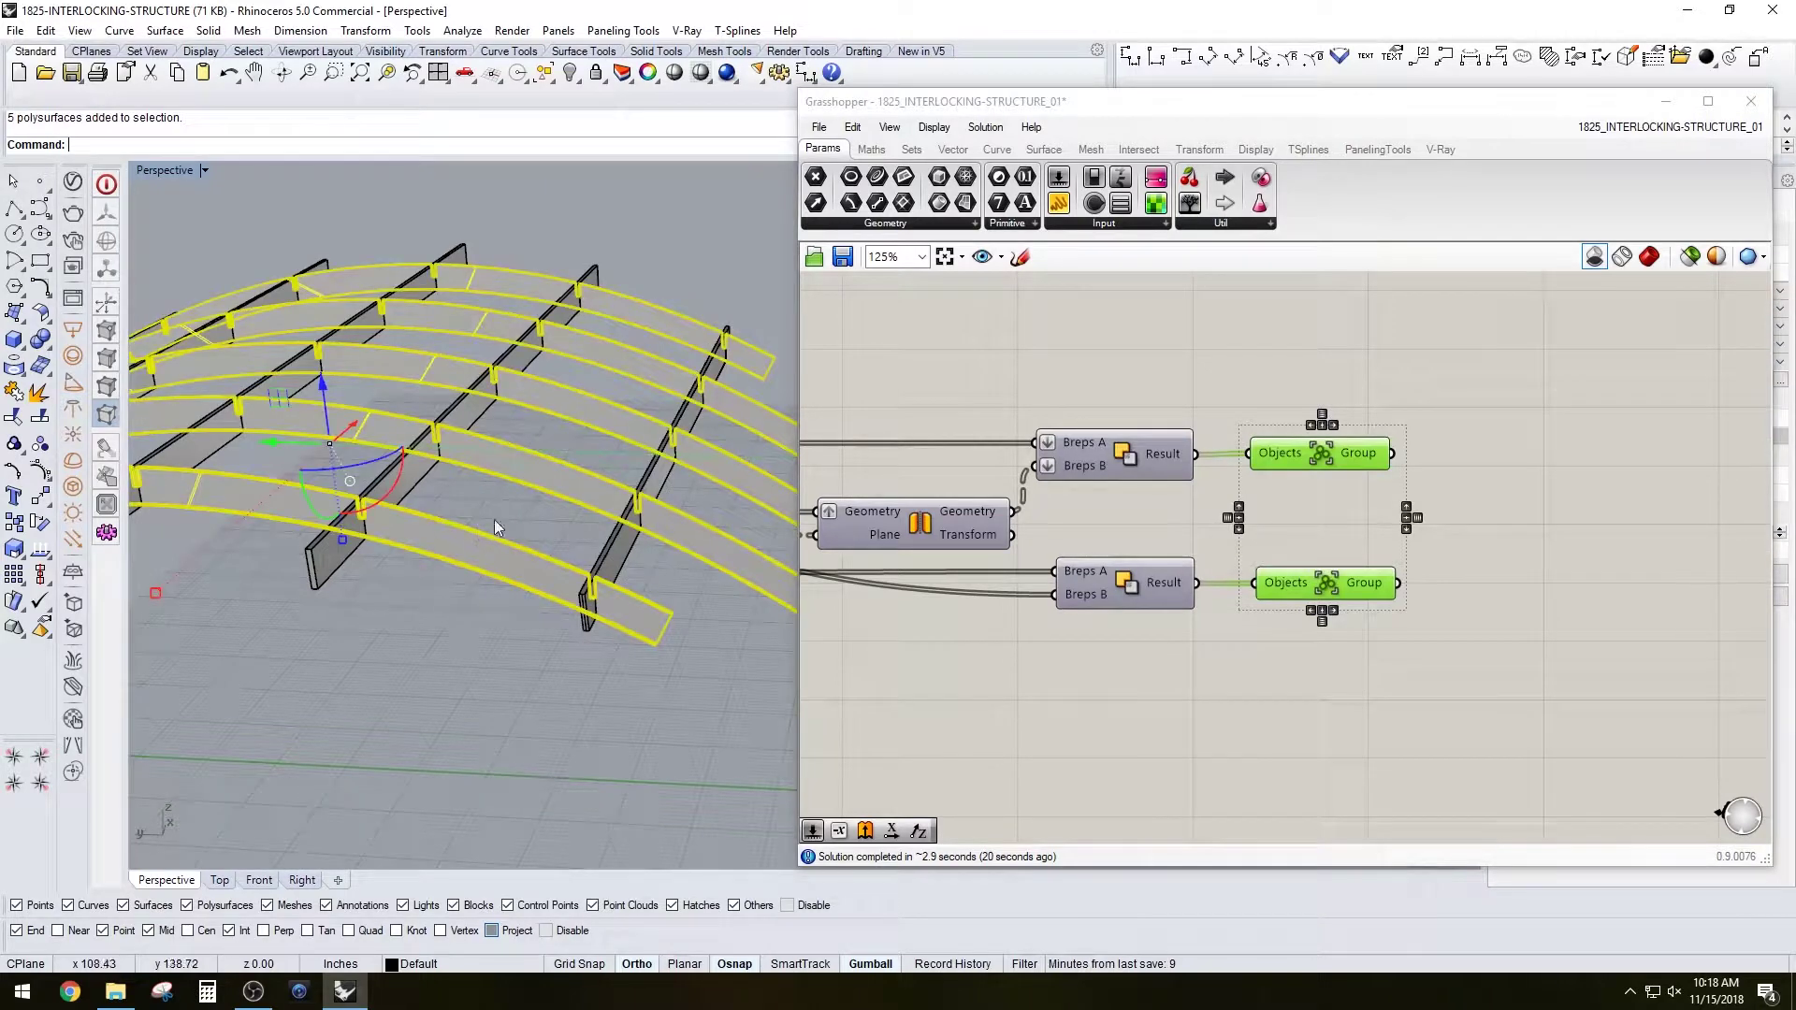
scroll(390, 587, "down", 2)
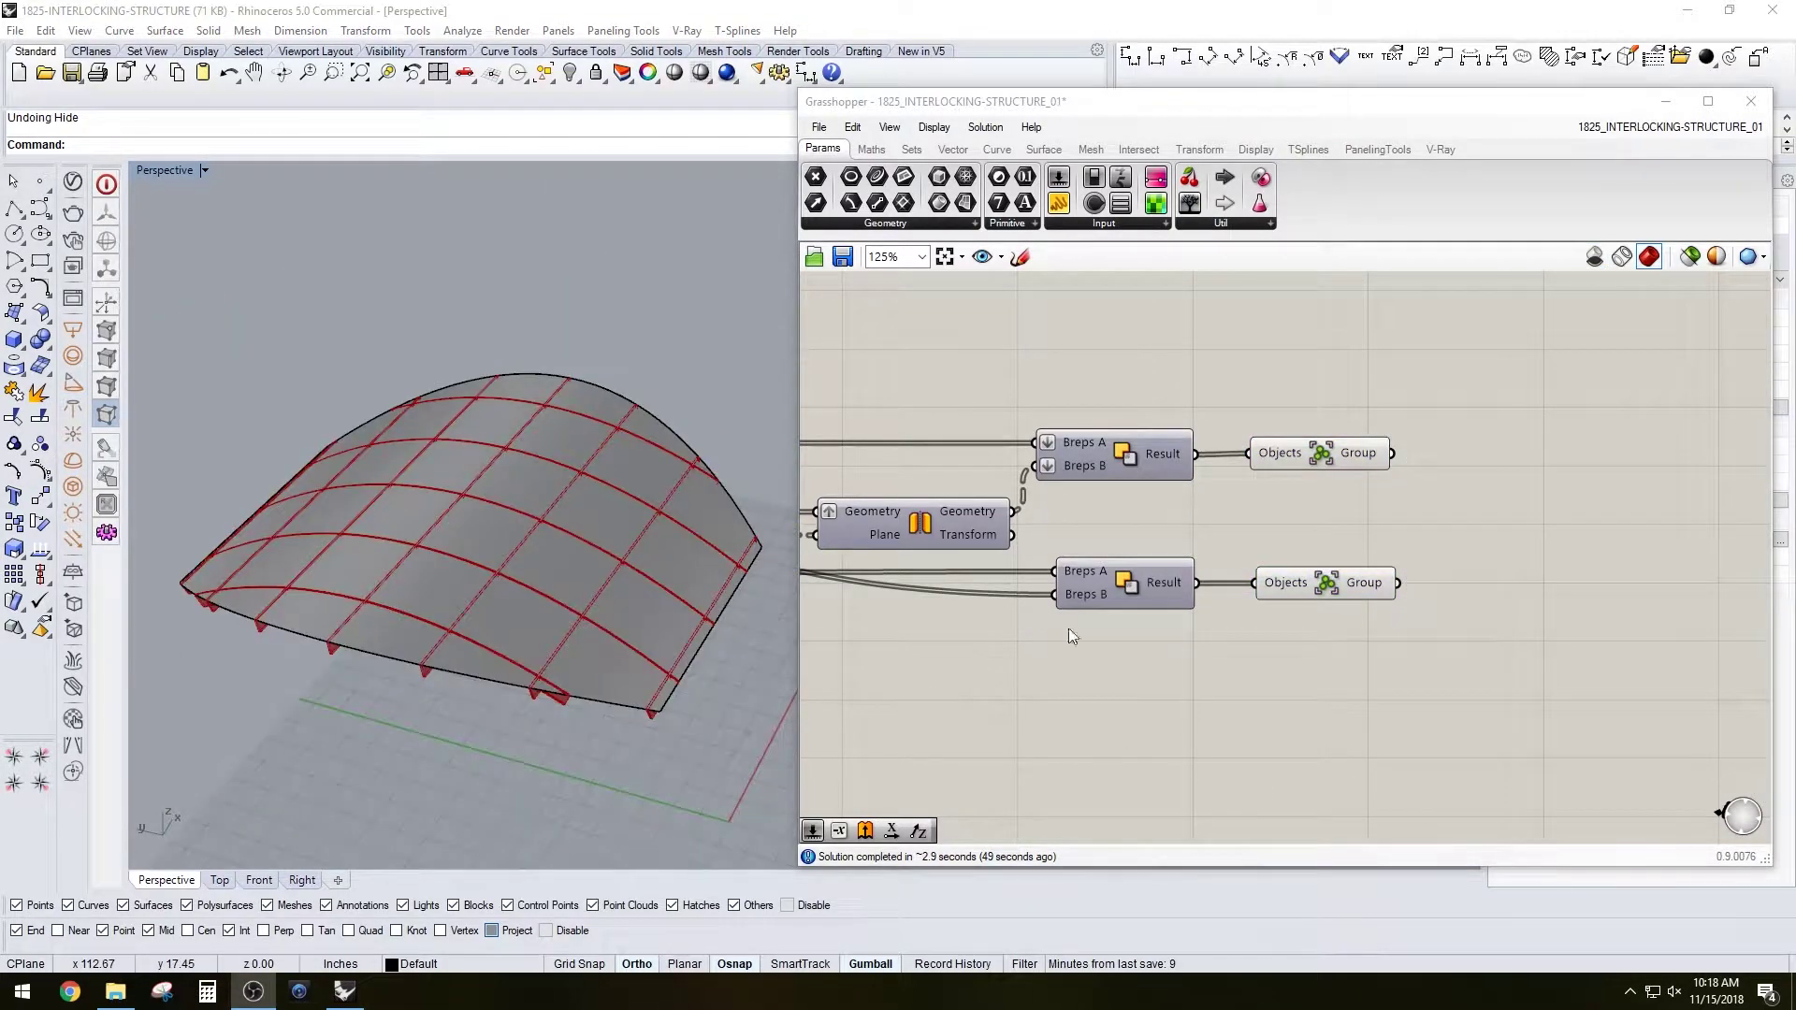
Move the Negative component in line between the surface offset slider and the Offset component.
left_click(1158, 623)
scroll(1139, 617, "down", 2)
right_click_drag(1011, 618, 1548, 545)
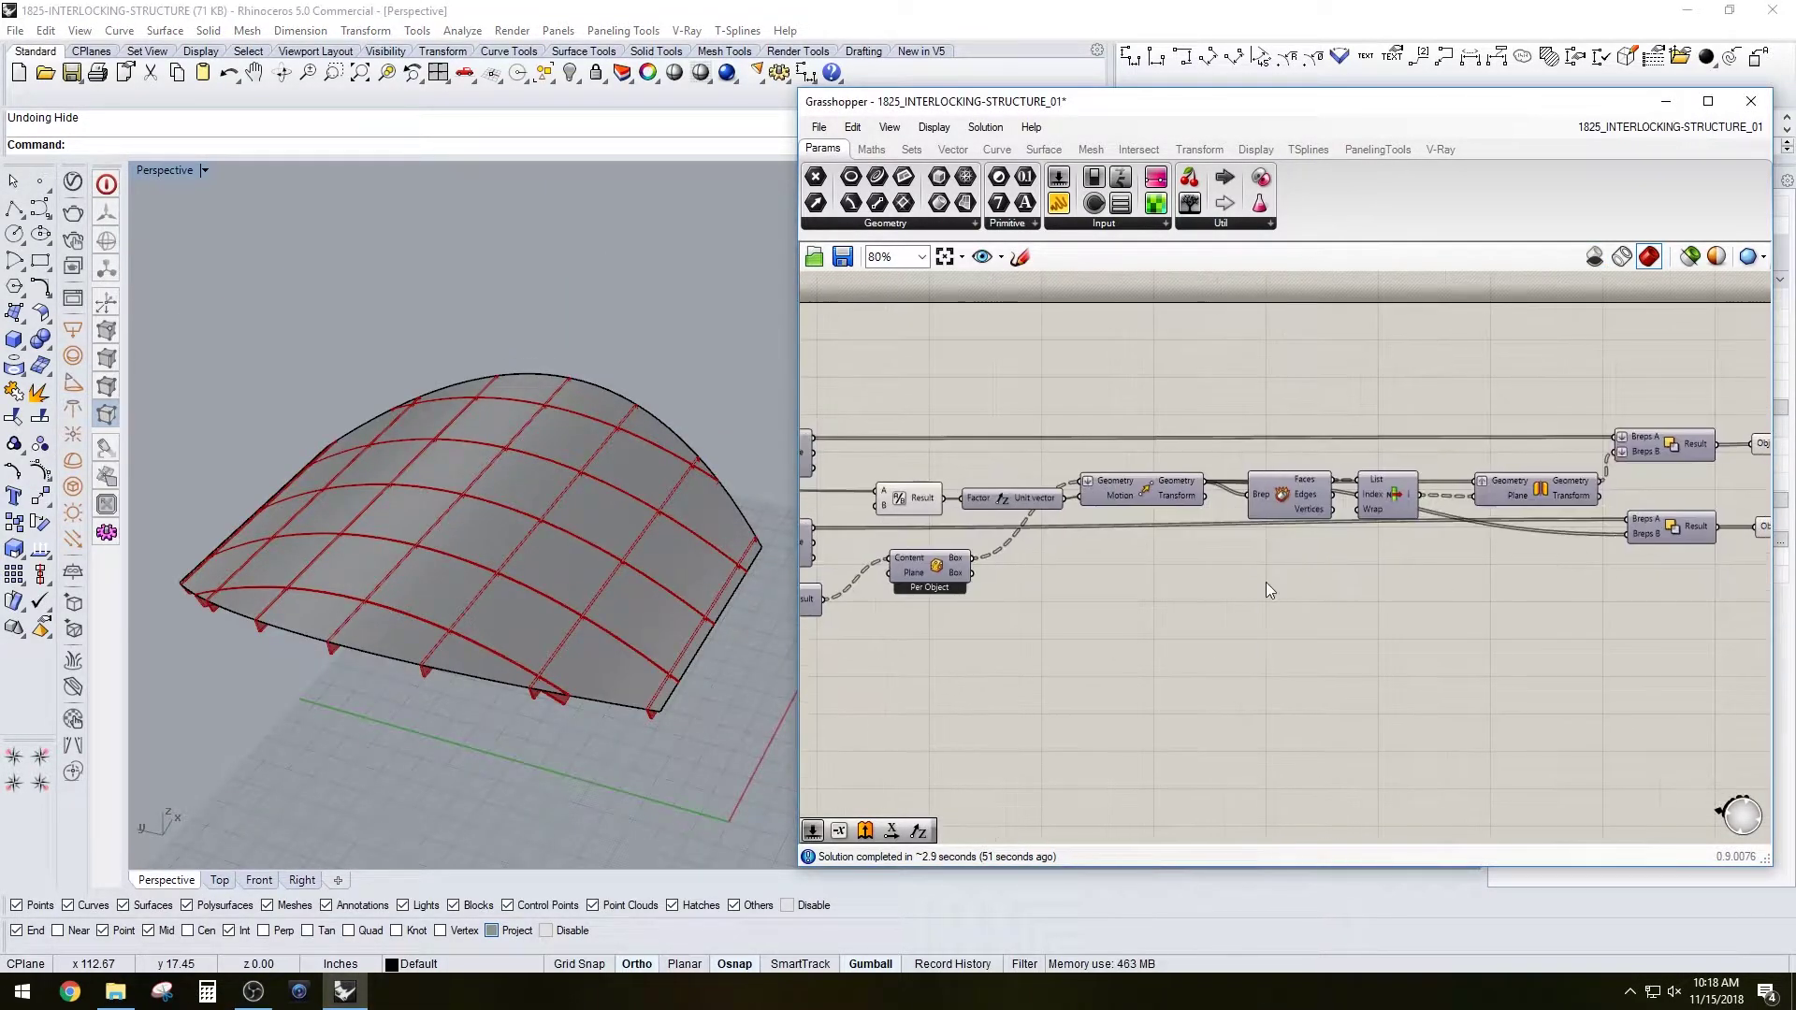
right_click_drag(1086, 580, 1304, 559)
scroll(1302, 585, "down", 3)
right_click_drag(1213, 623, 1505, 585)
scroll(931, 538, "up", 1)
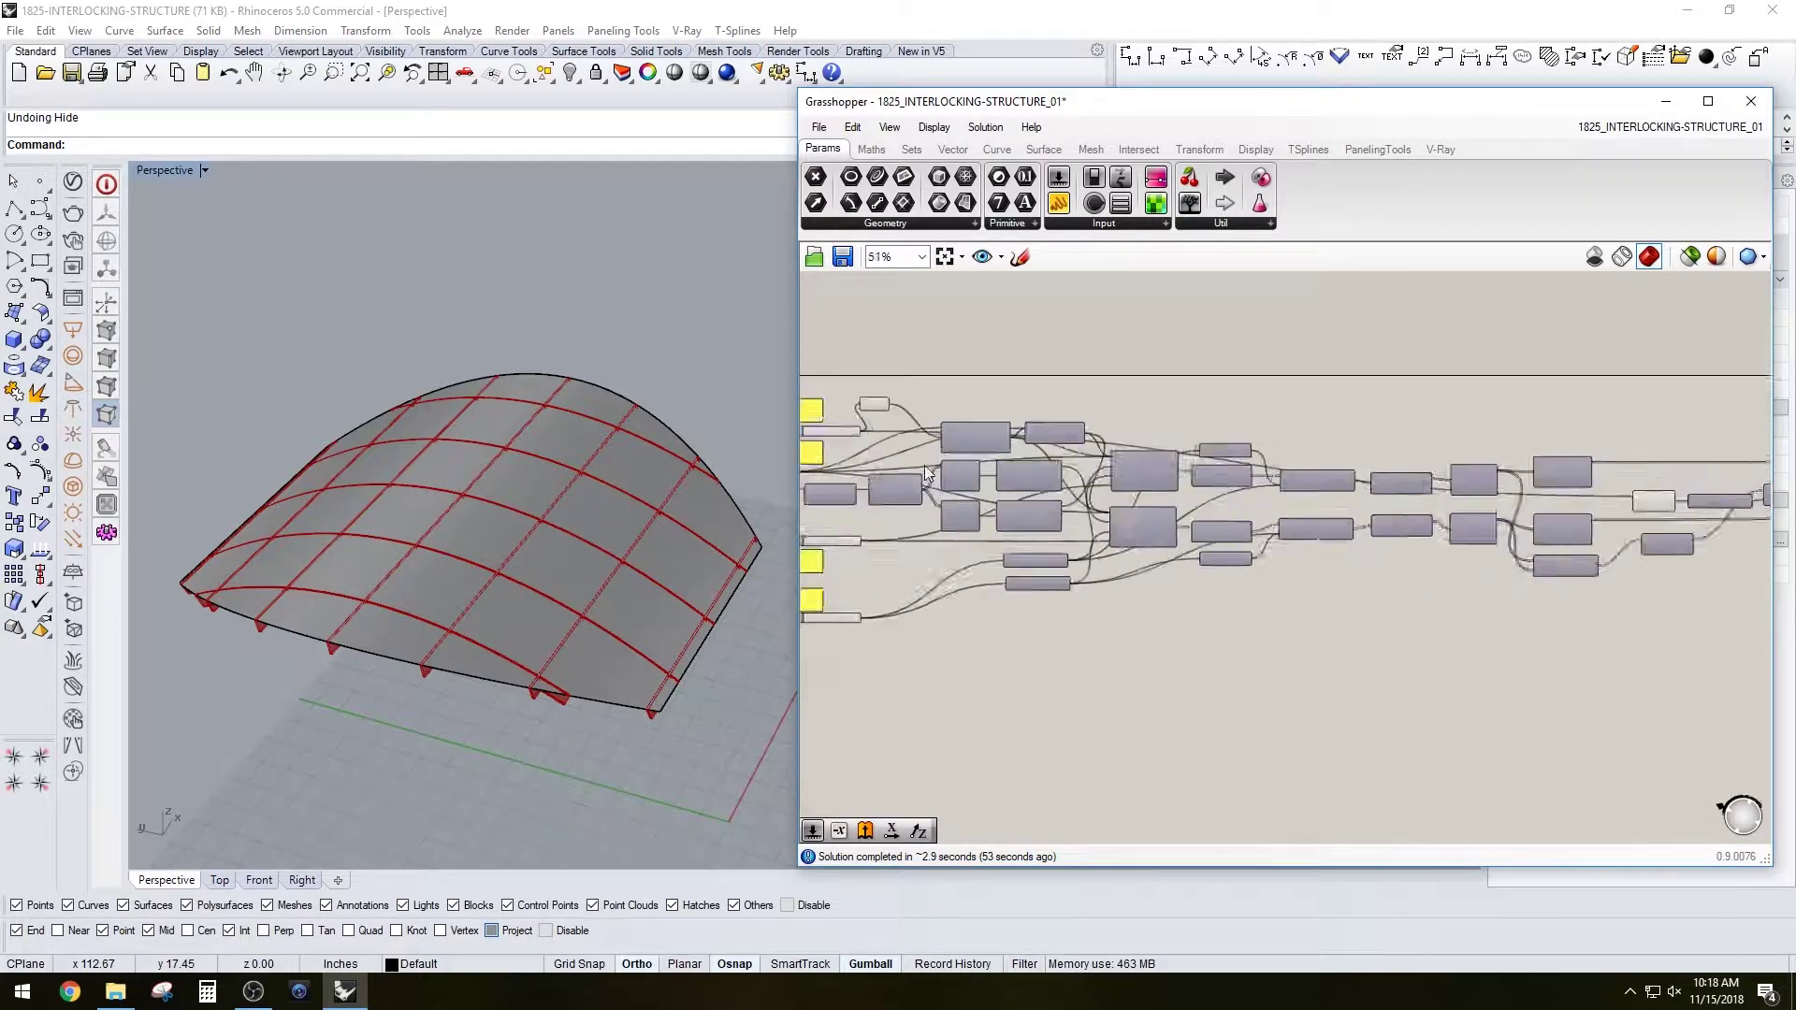
scroll(927, 491, "up", 1)
right_click_drag(927, 491, 1024, 484)
scroll(968, 490, "up", 3)
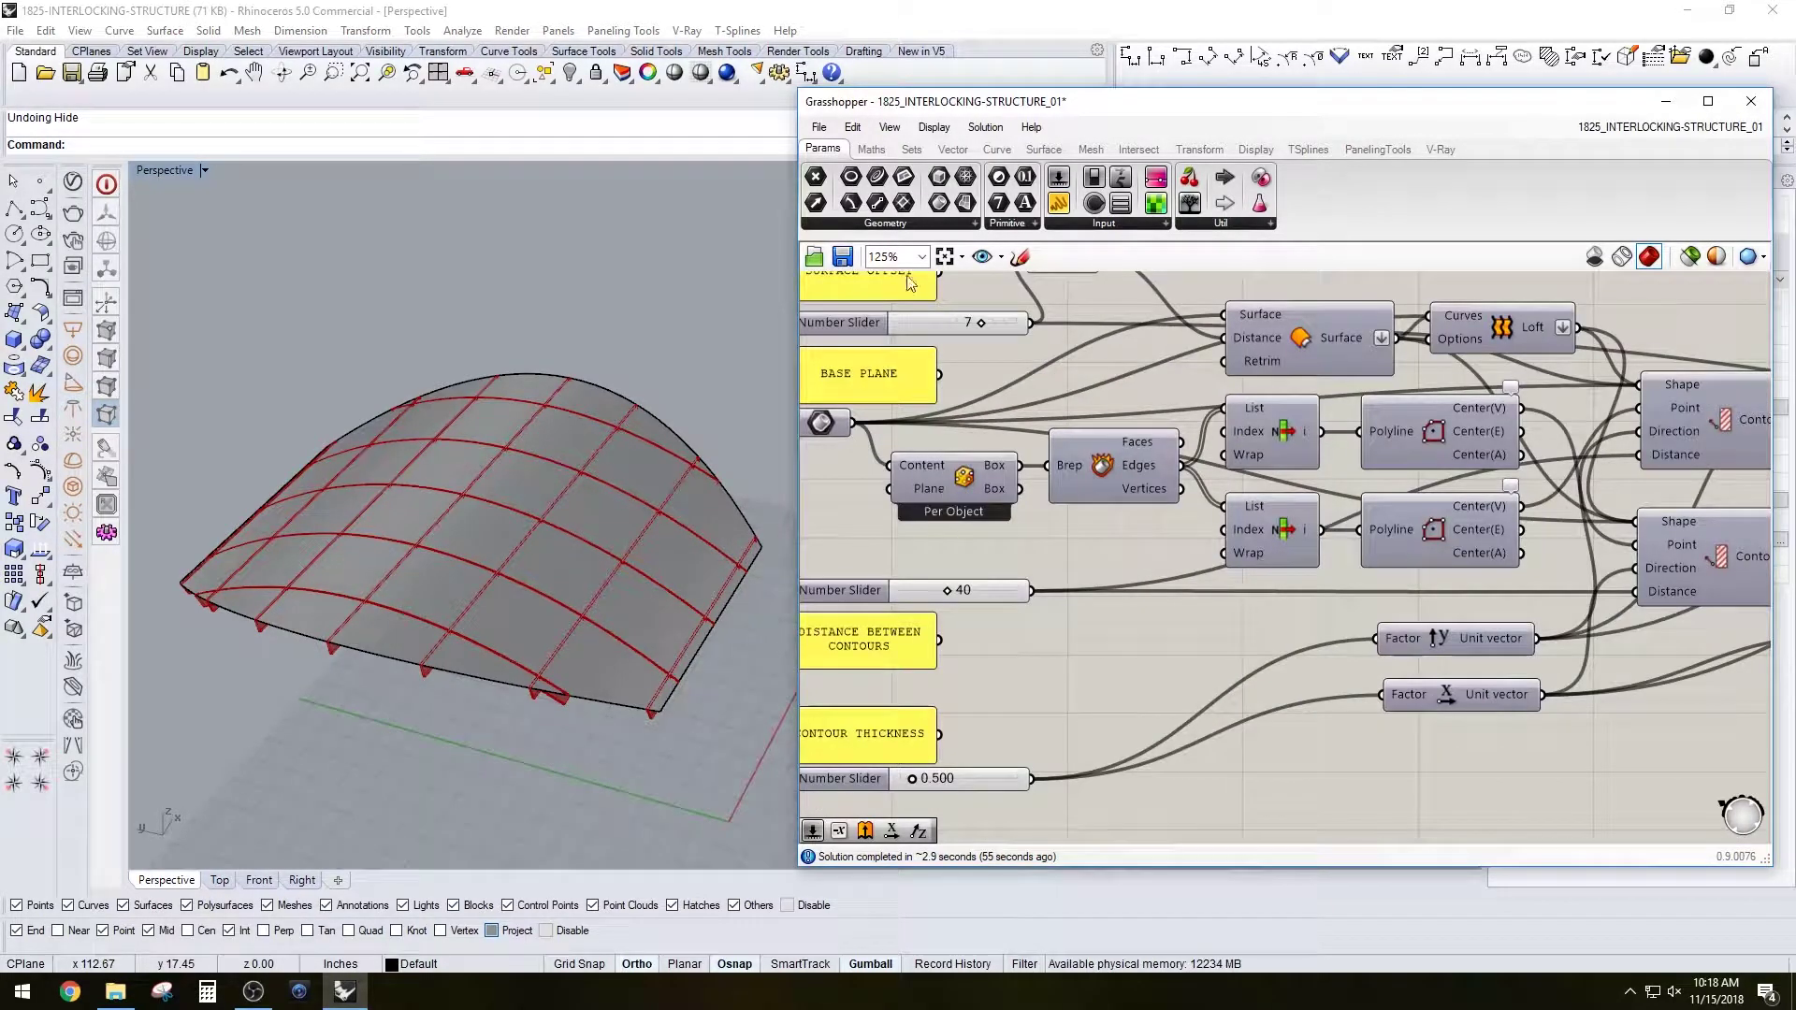
right_click_drag(1073, 383, 1035, 457)
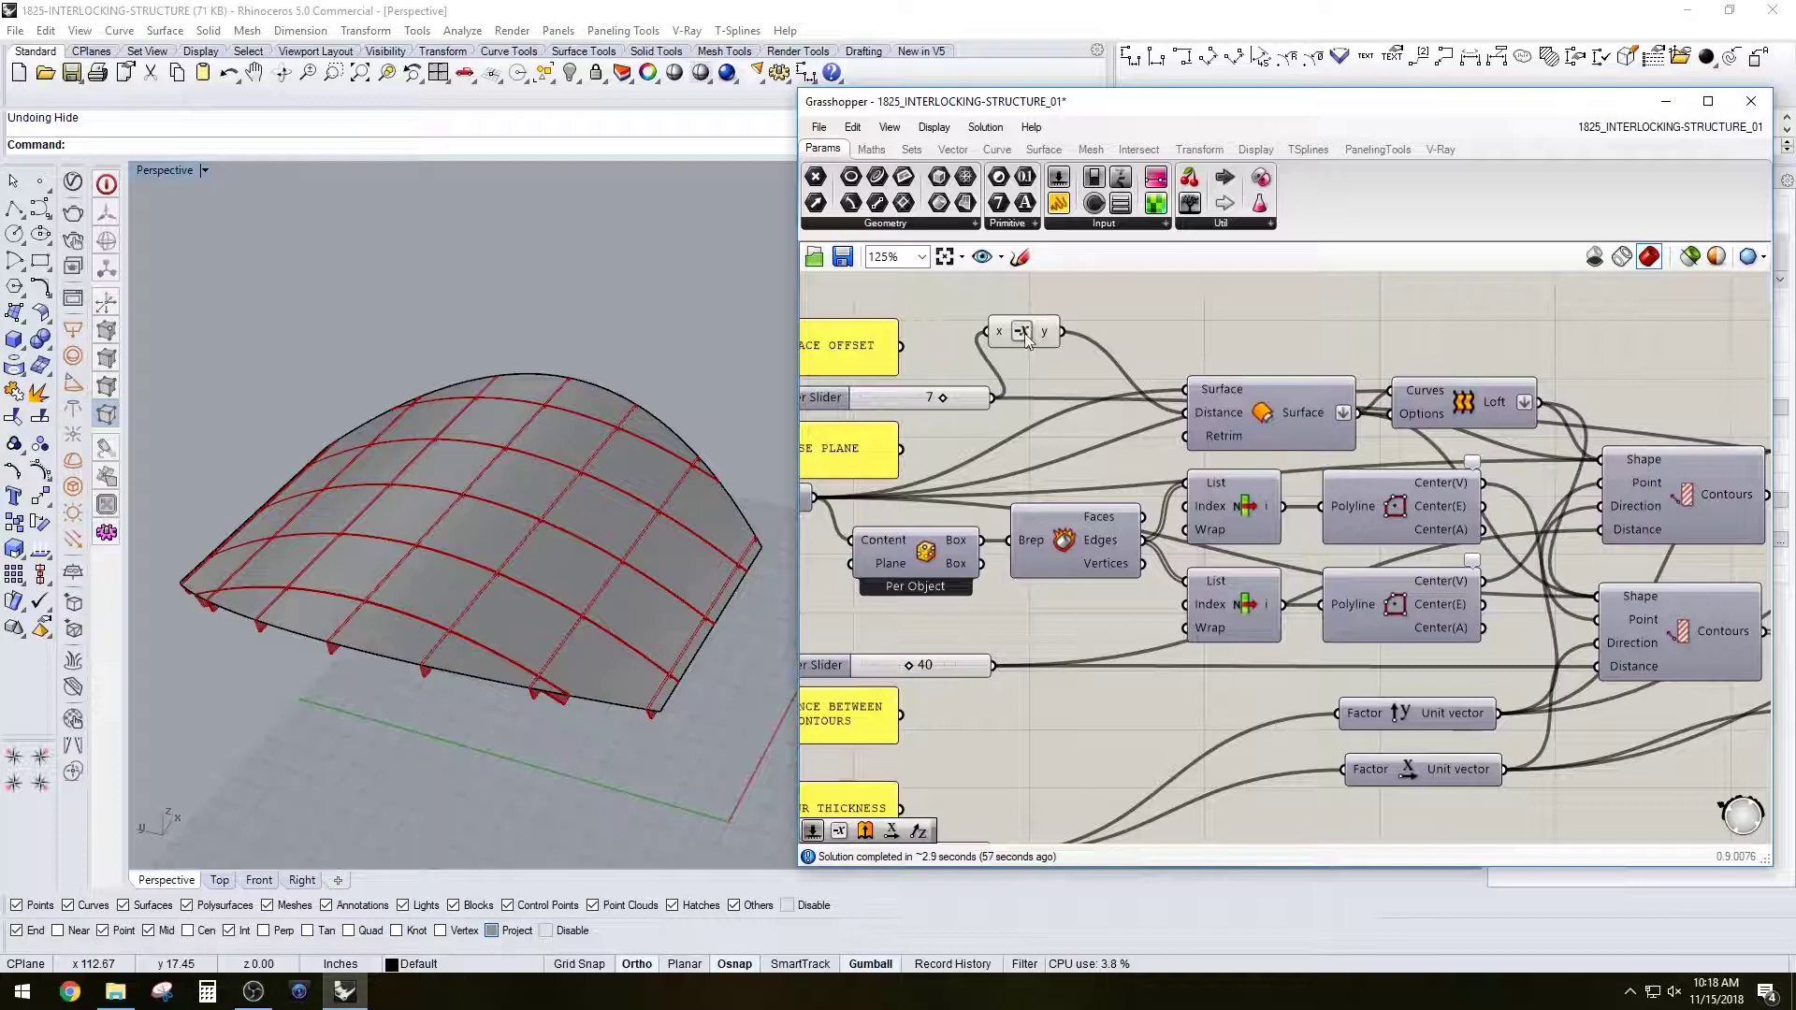
left_click_drag(1026, 339, 1099, 419)
left_click(1083, 348)
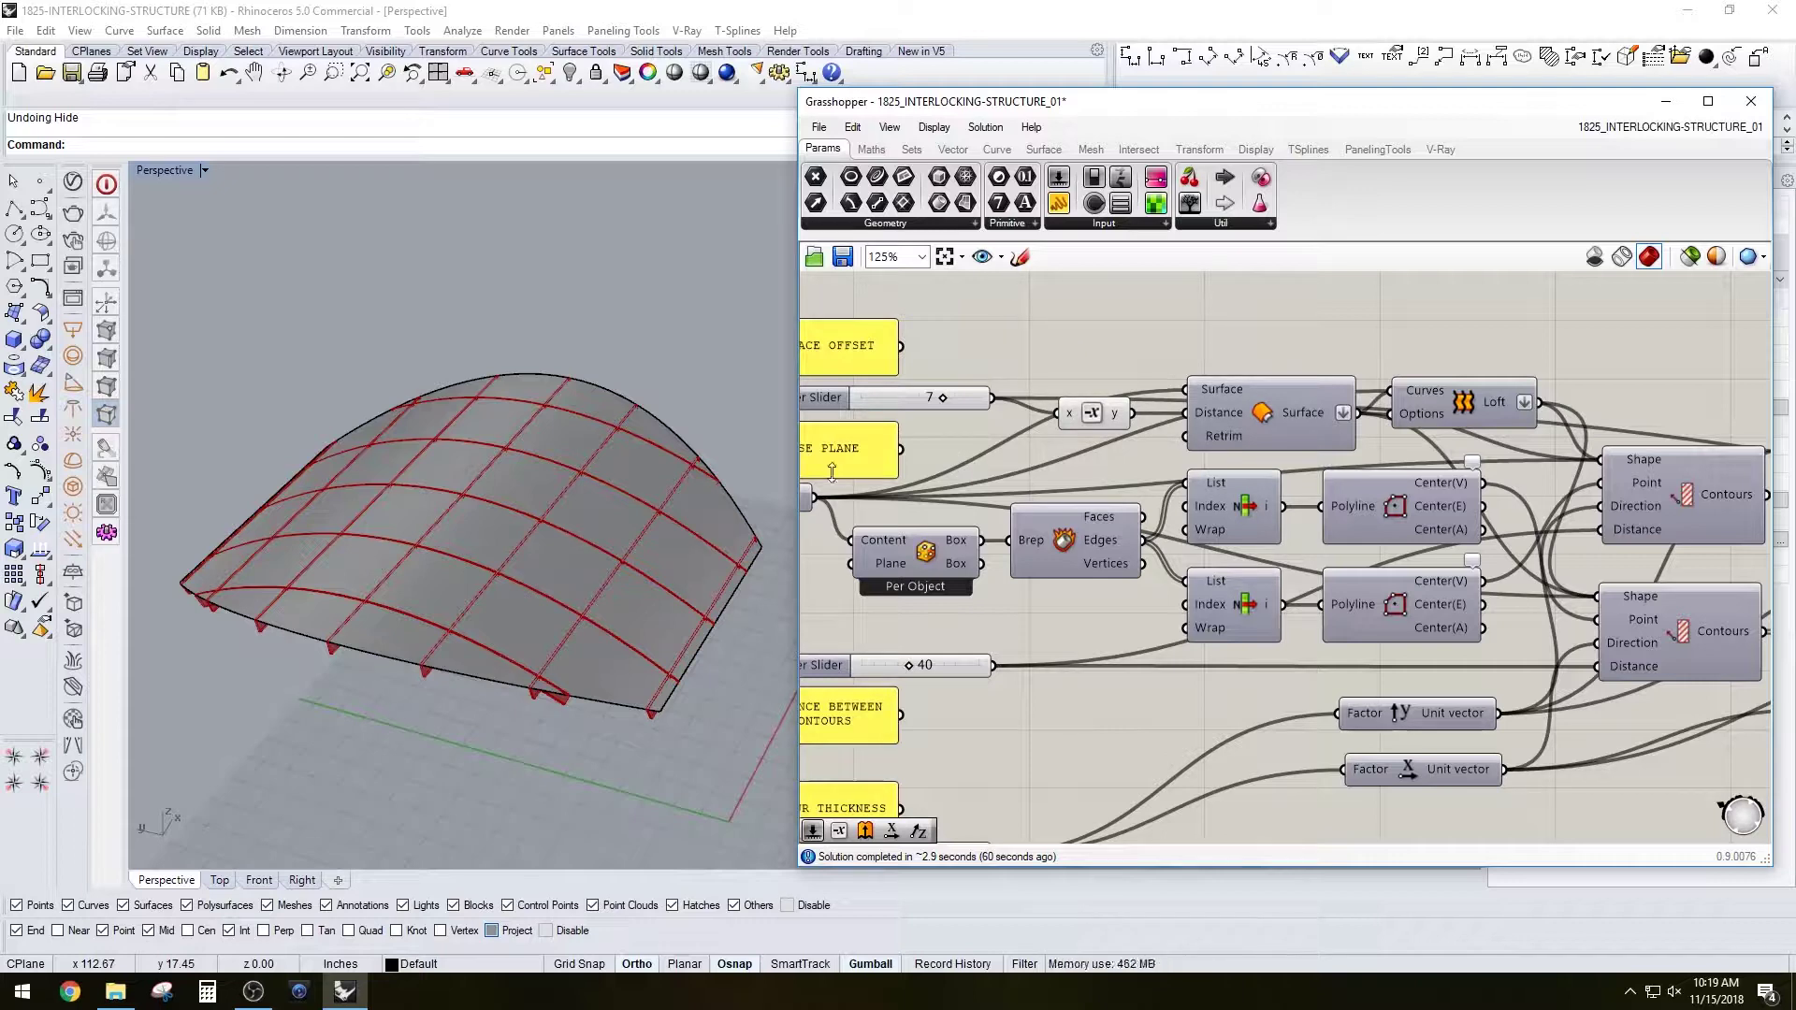
Select the base surface and examine how the offset slider and Negative component feed the Offset and Loft components.
scroll(1076, 338, "down", 2)
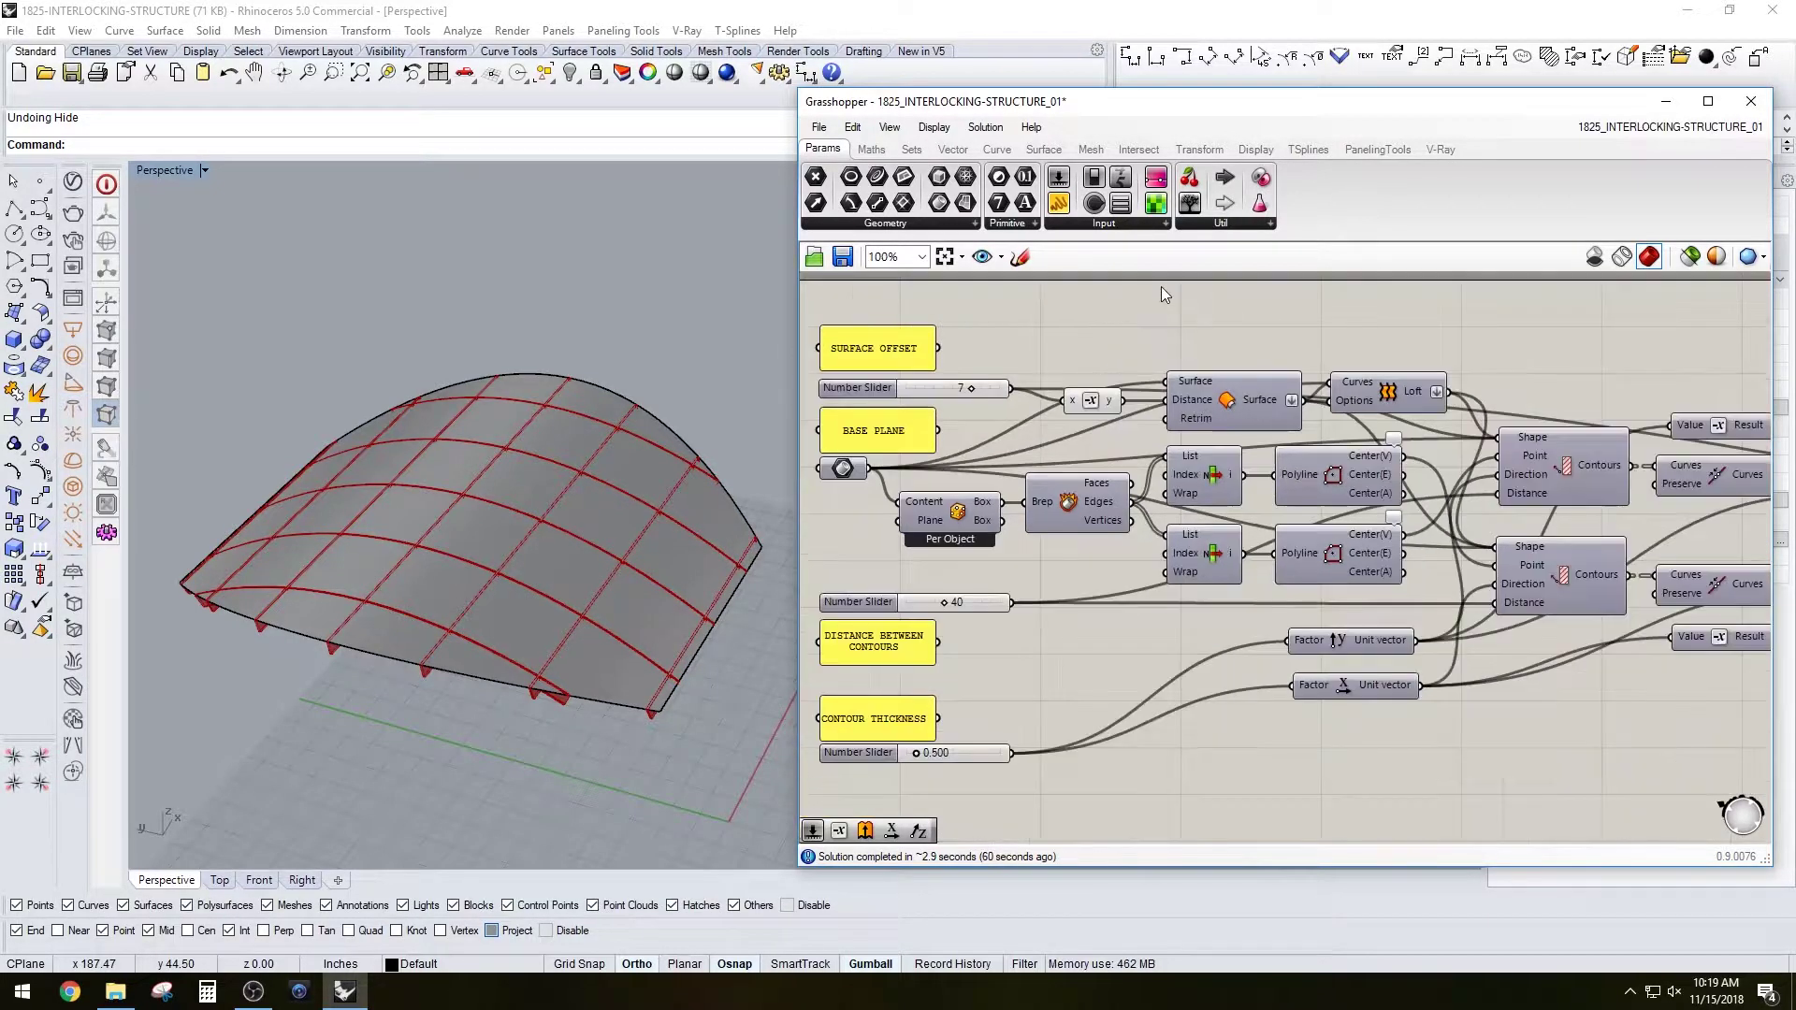
scroll(1339, 709, "up", 1)
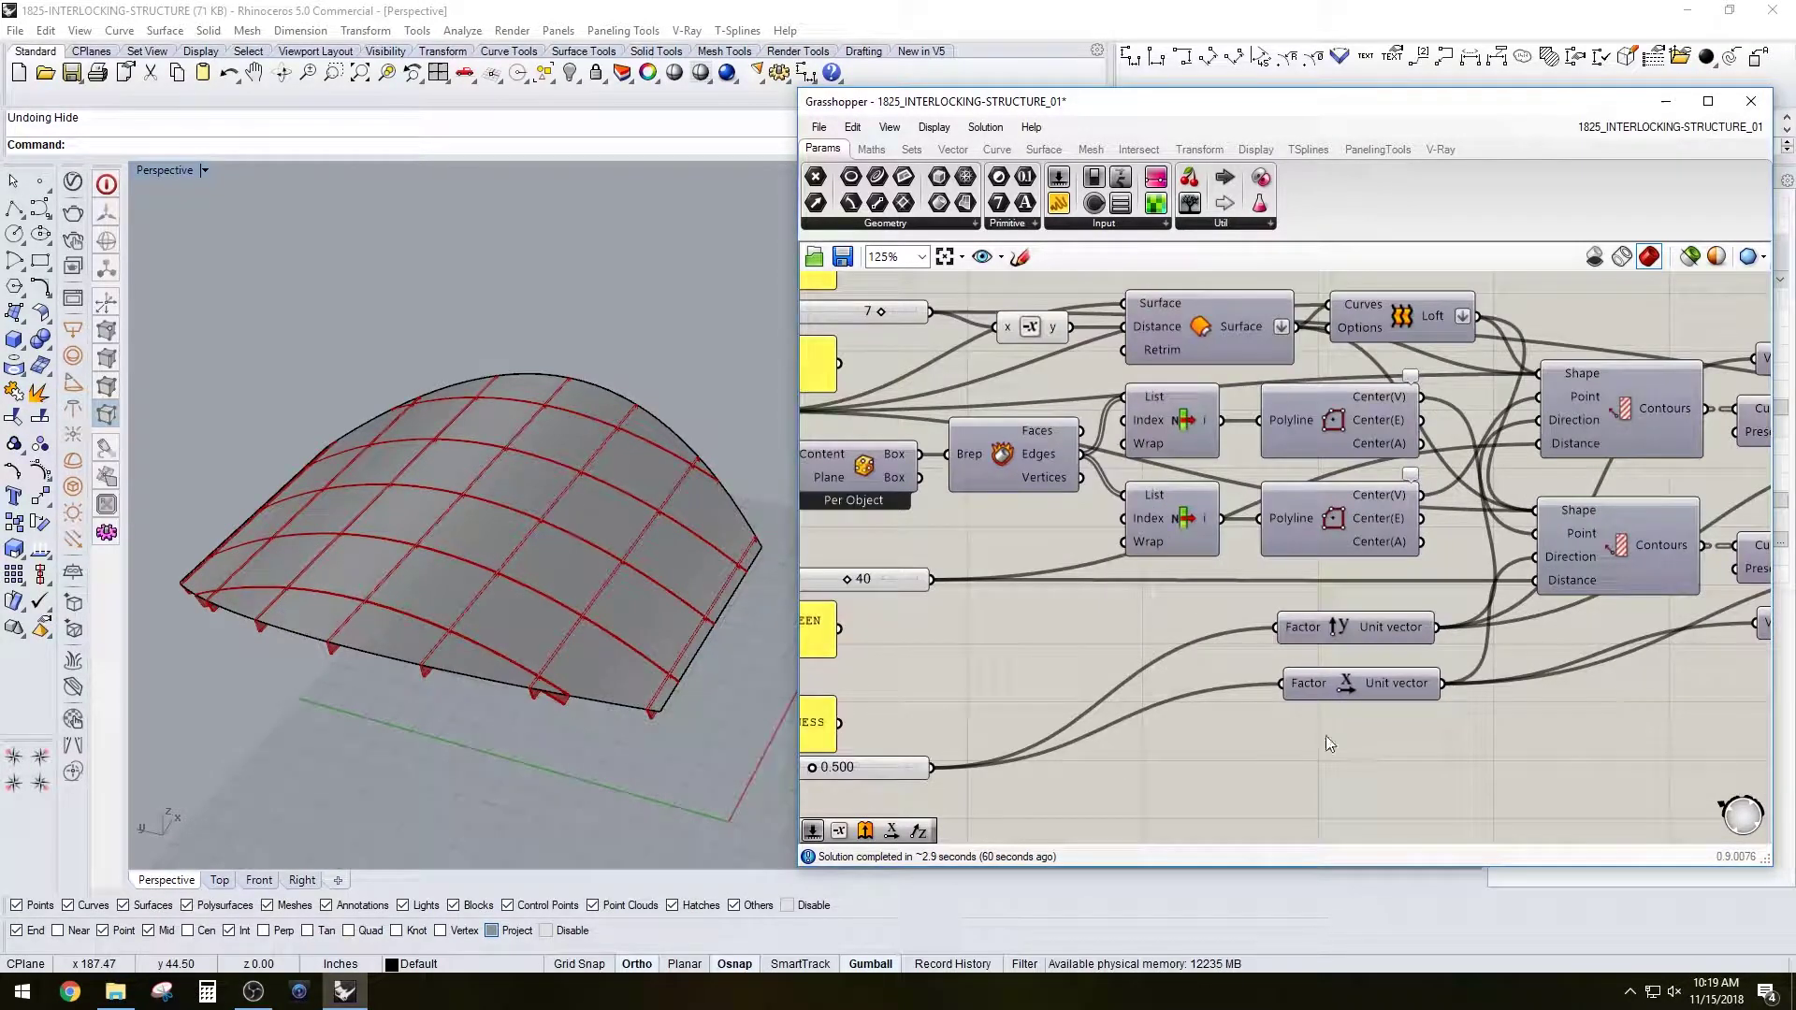
right_click_drag(1057, 324, 1114, 421)
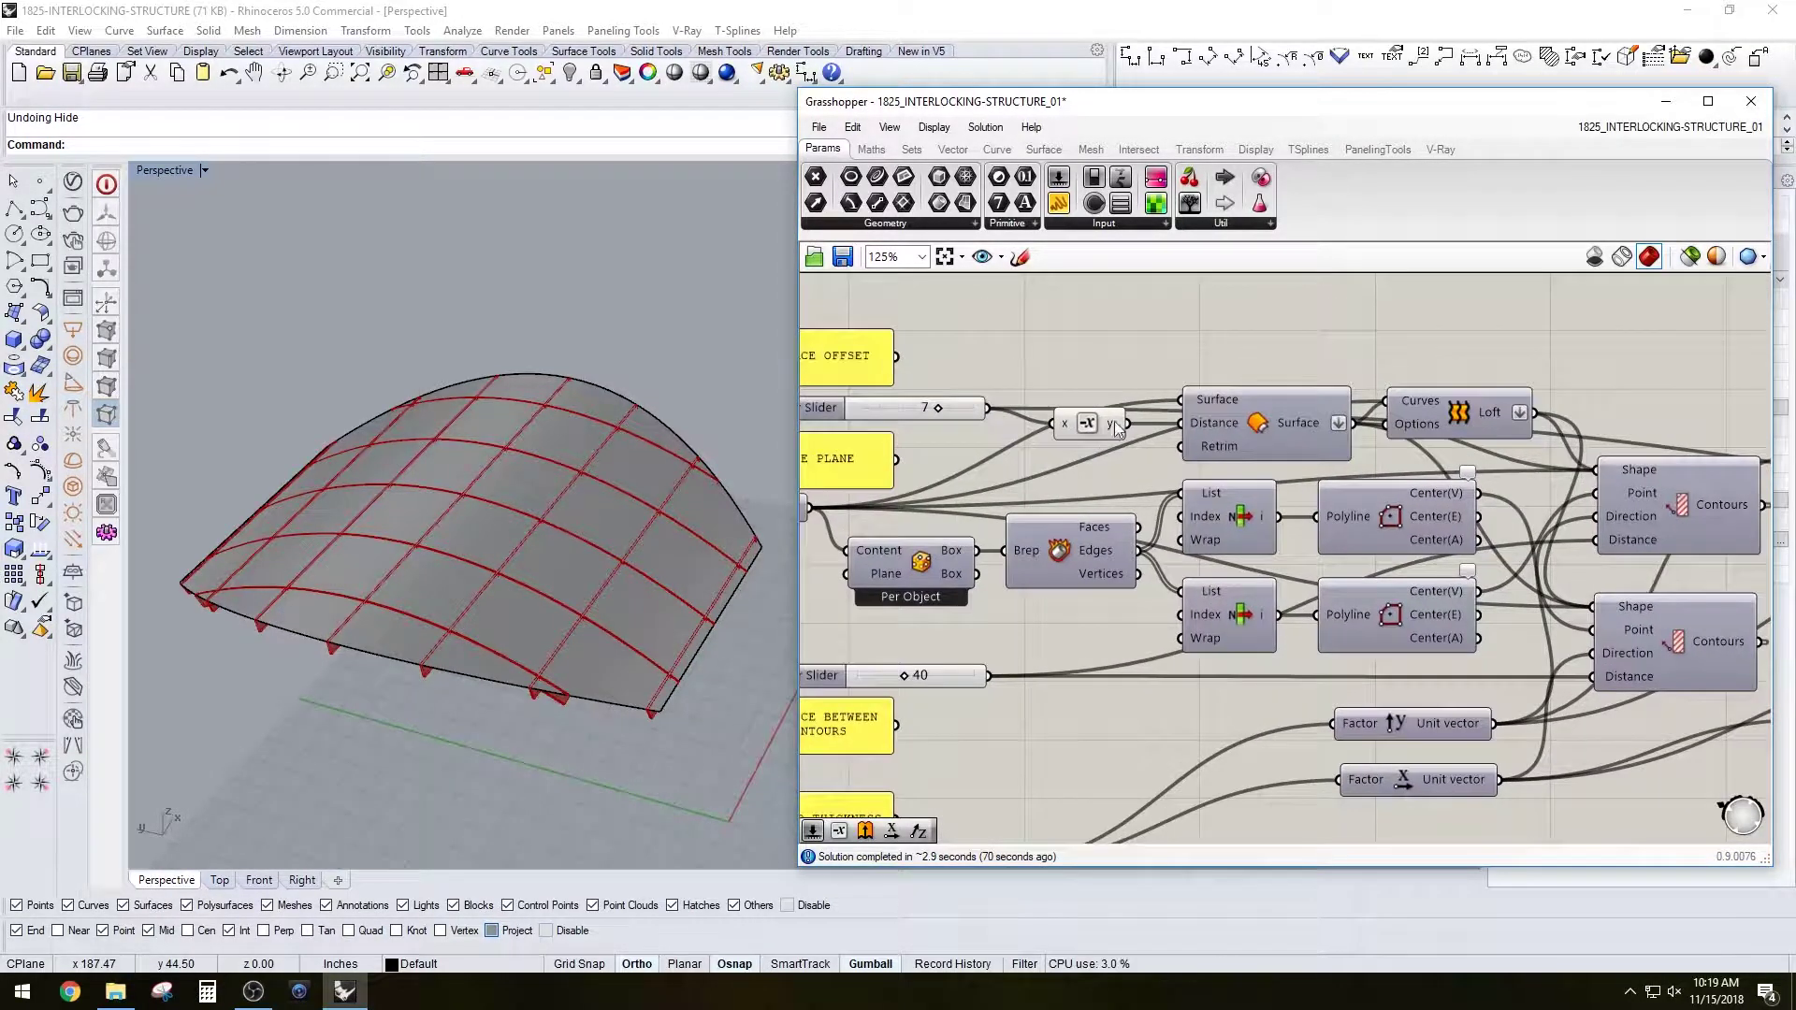
mouse_move(902, 374)
right_mouse_down()
mouse_move(950, 374)
mouse_move(896, 354)
right_mouse_up()
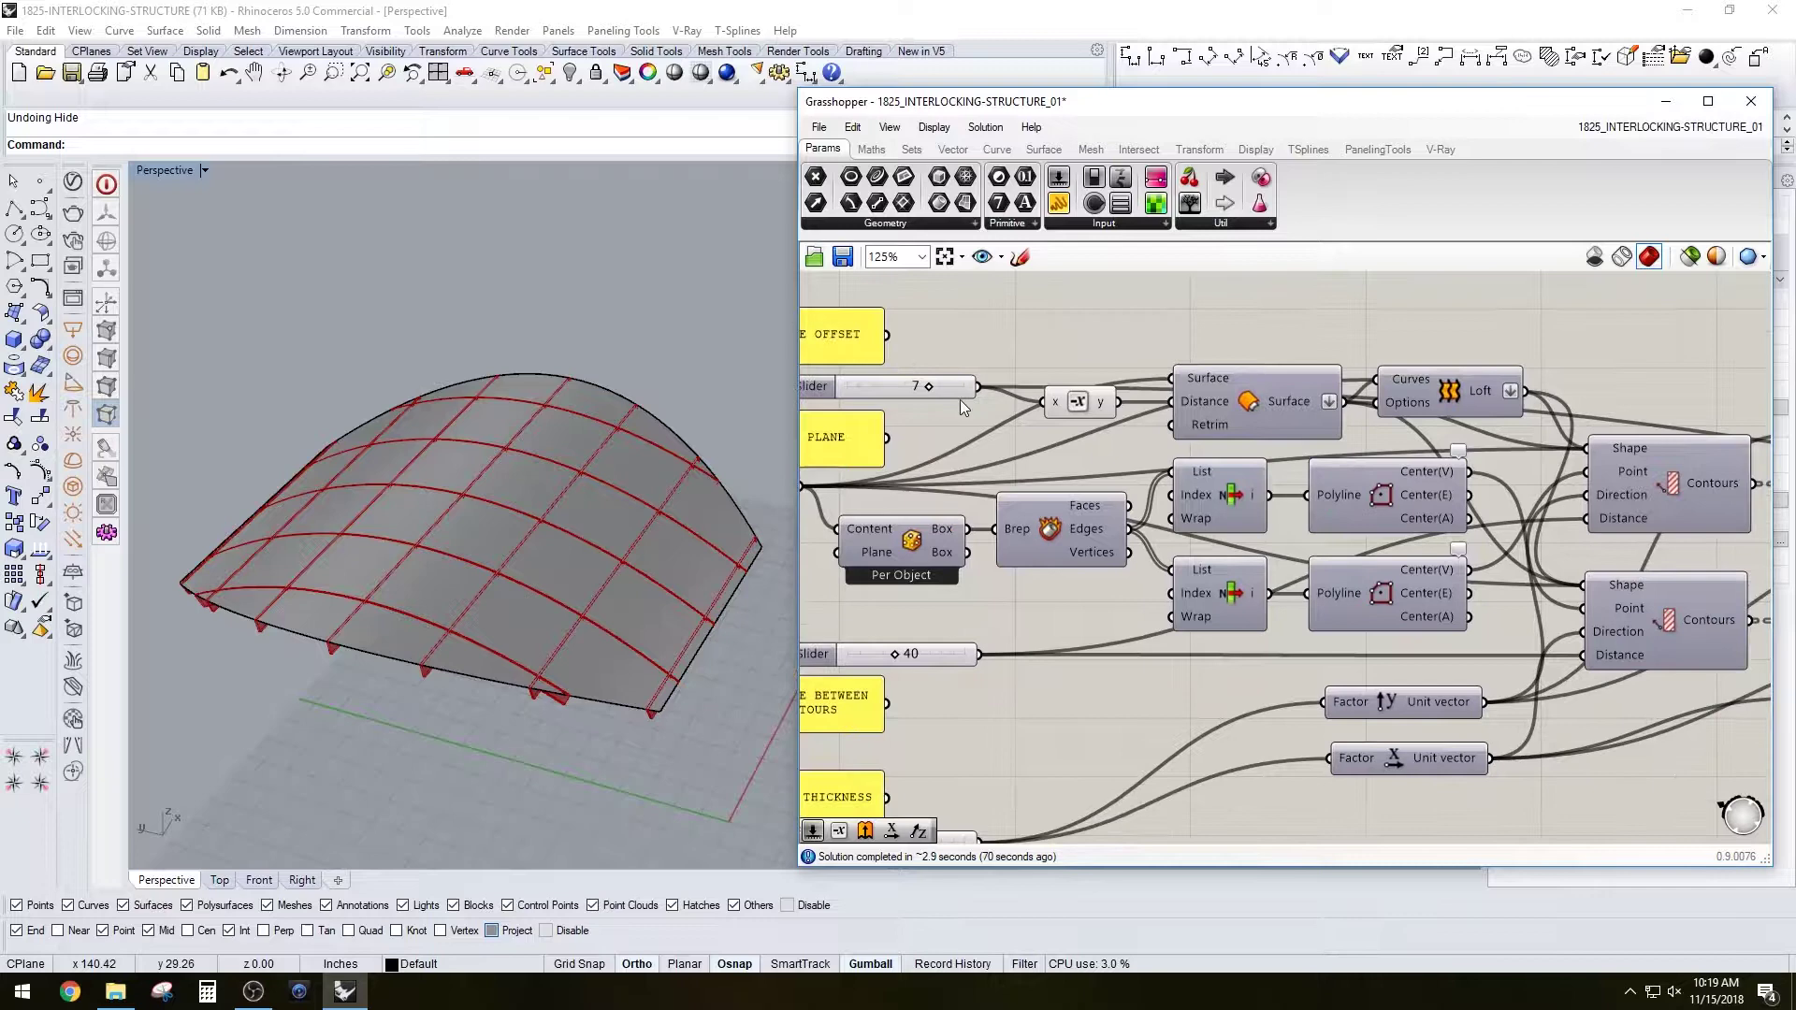
right_click_drag(890, 433, 955, 454)
left_click(710, 564)
scroll(1250, 361, "up", 1)
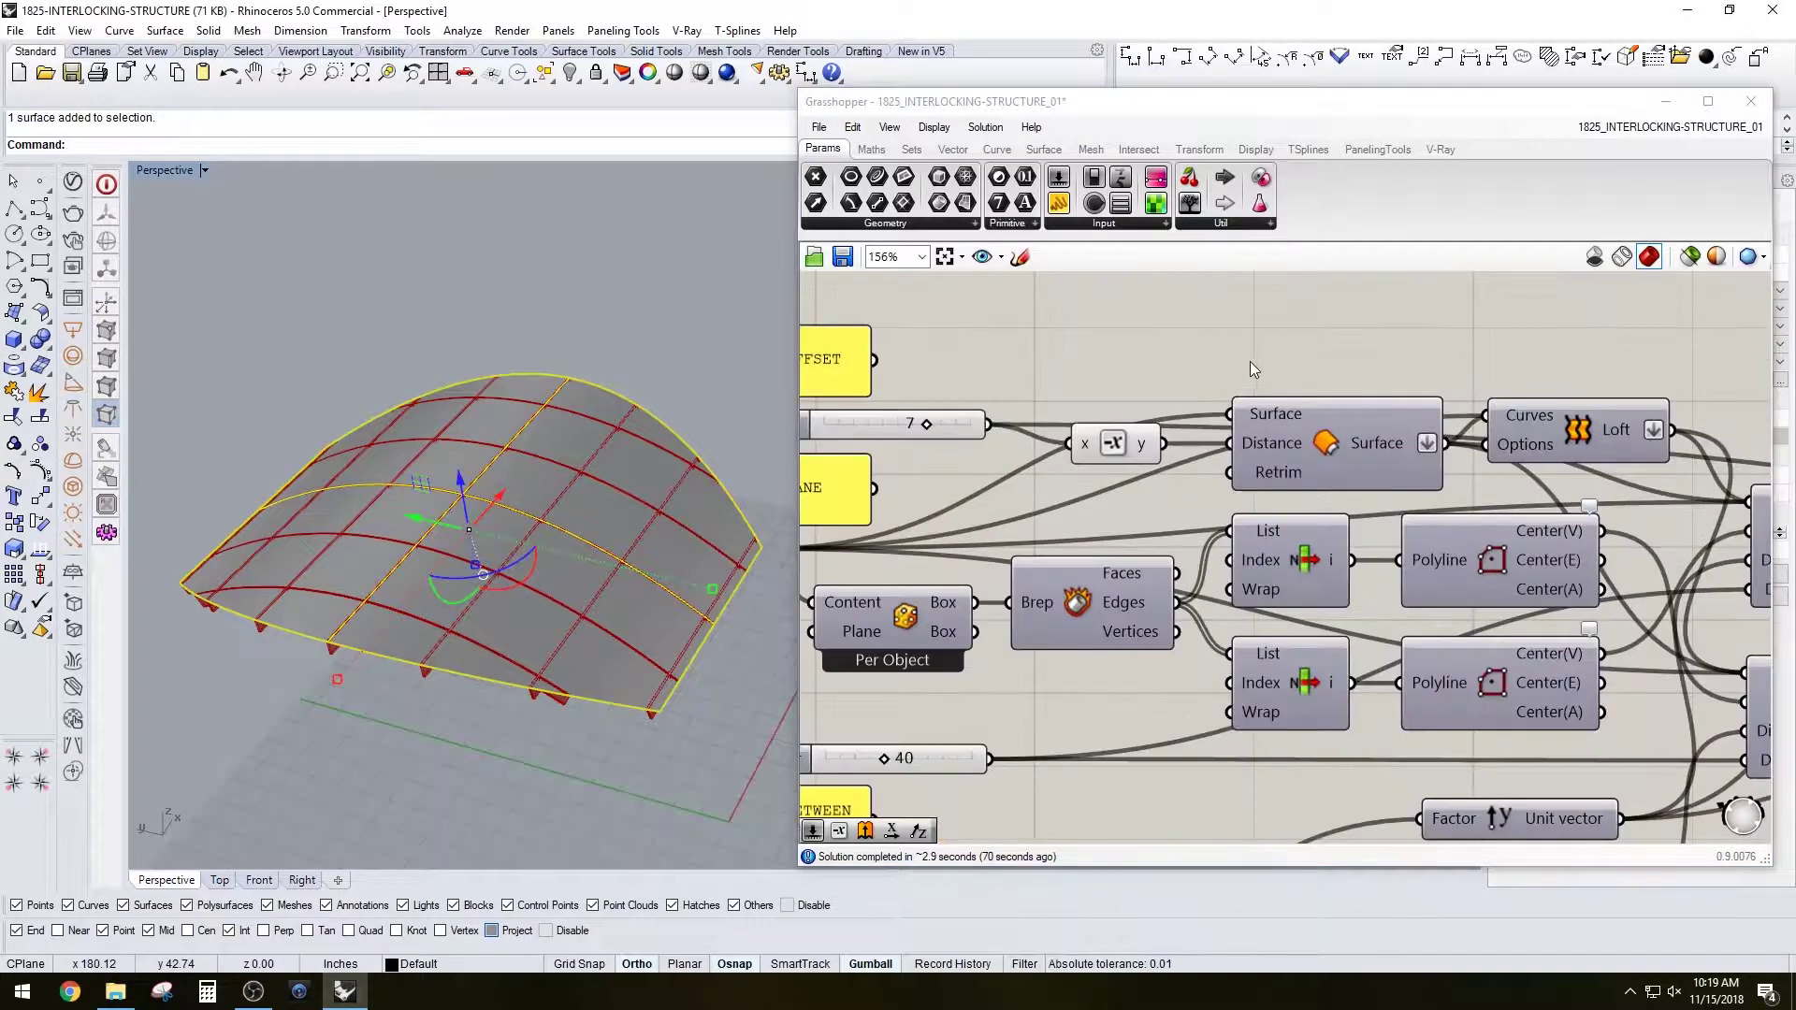
left_click(1354, 419)
left_click(1326, 352)
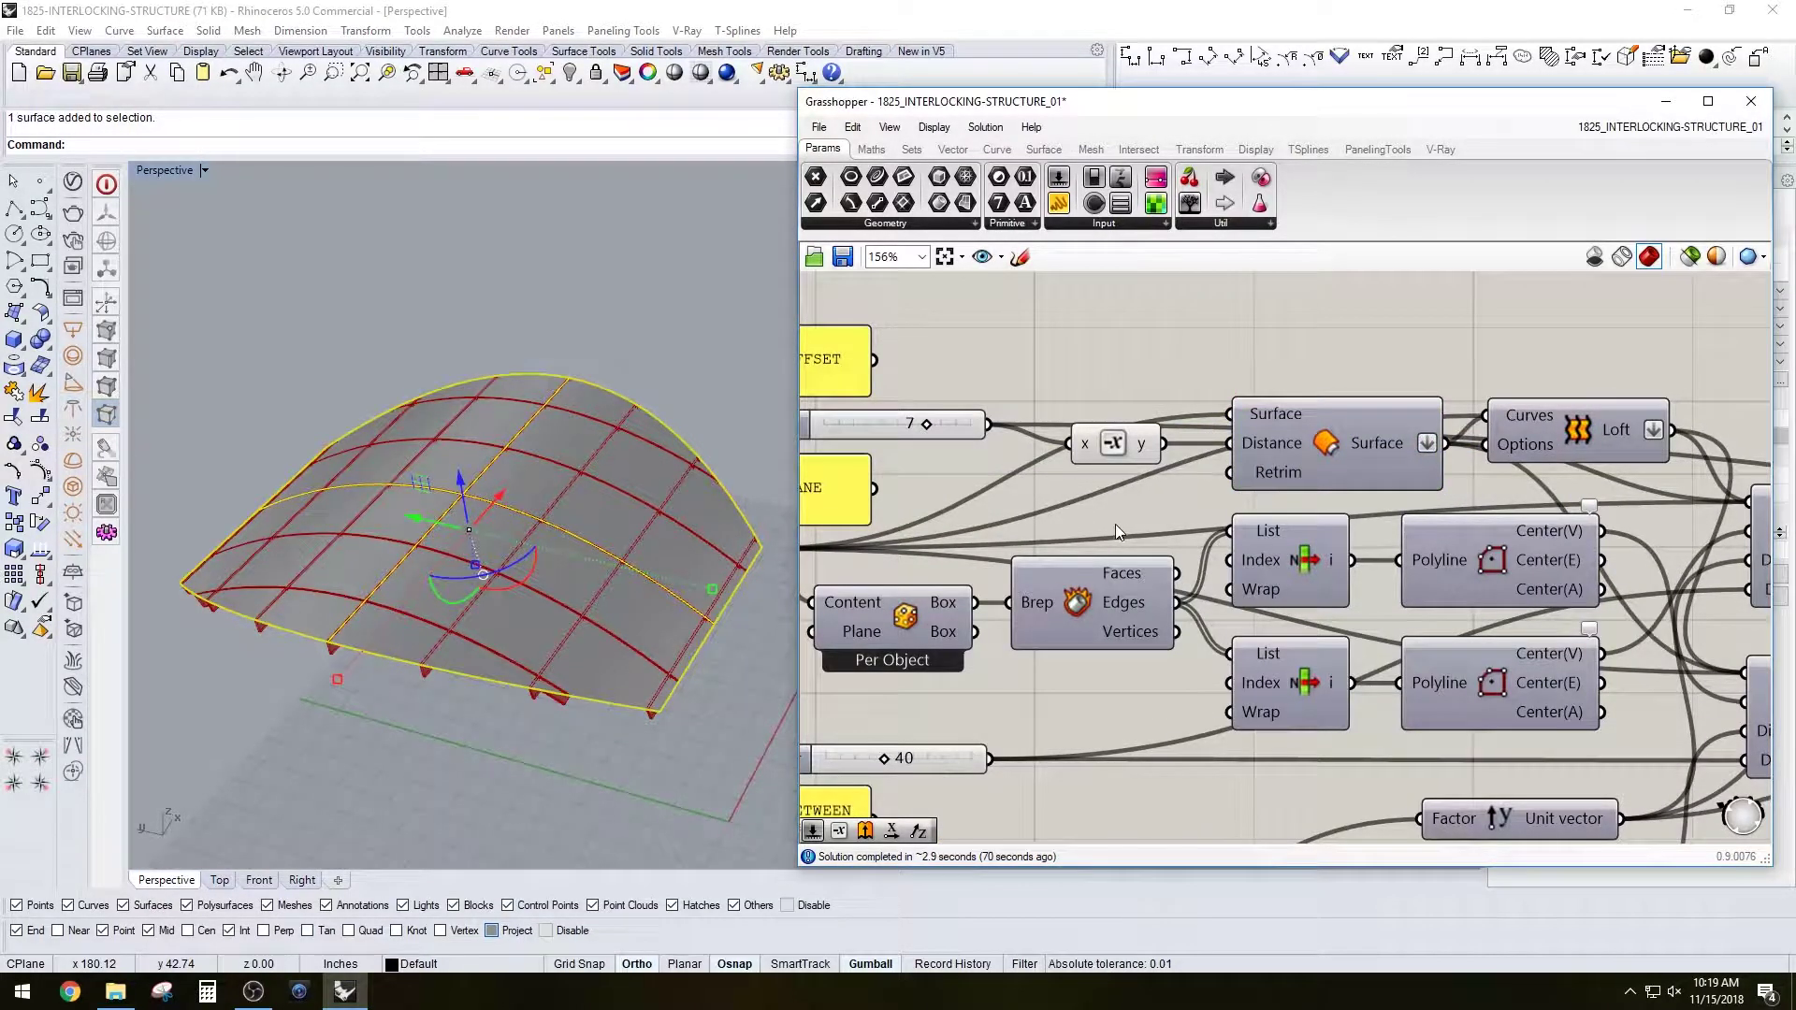
Examine how the bounding box, its deconstructed faces and edges, and the polygon centres supply the two Contour components.
right_click_drag(1075, 603, 1167, 502)
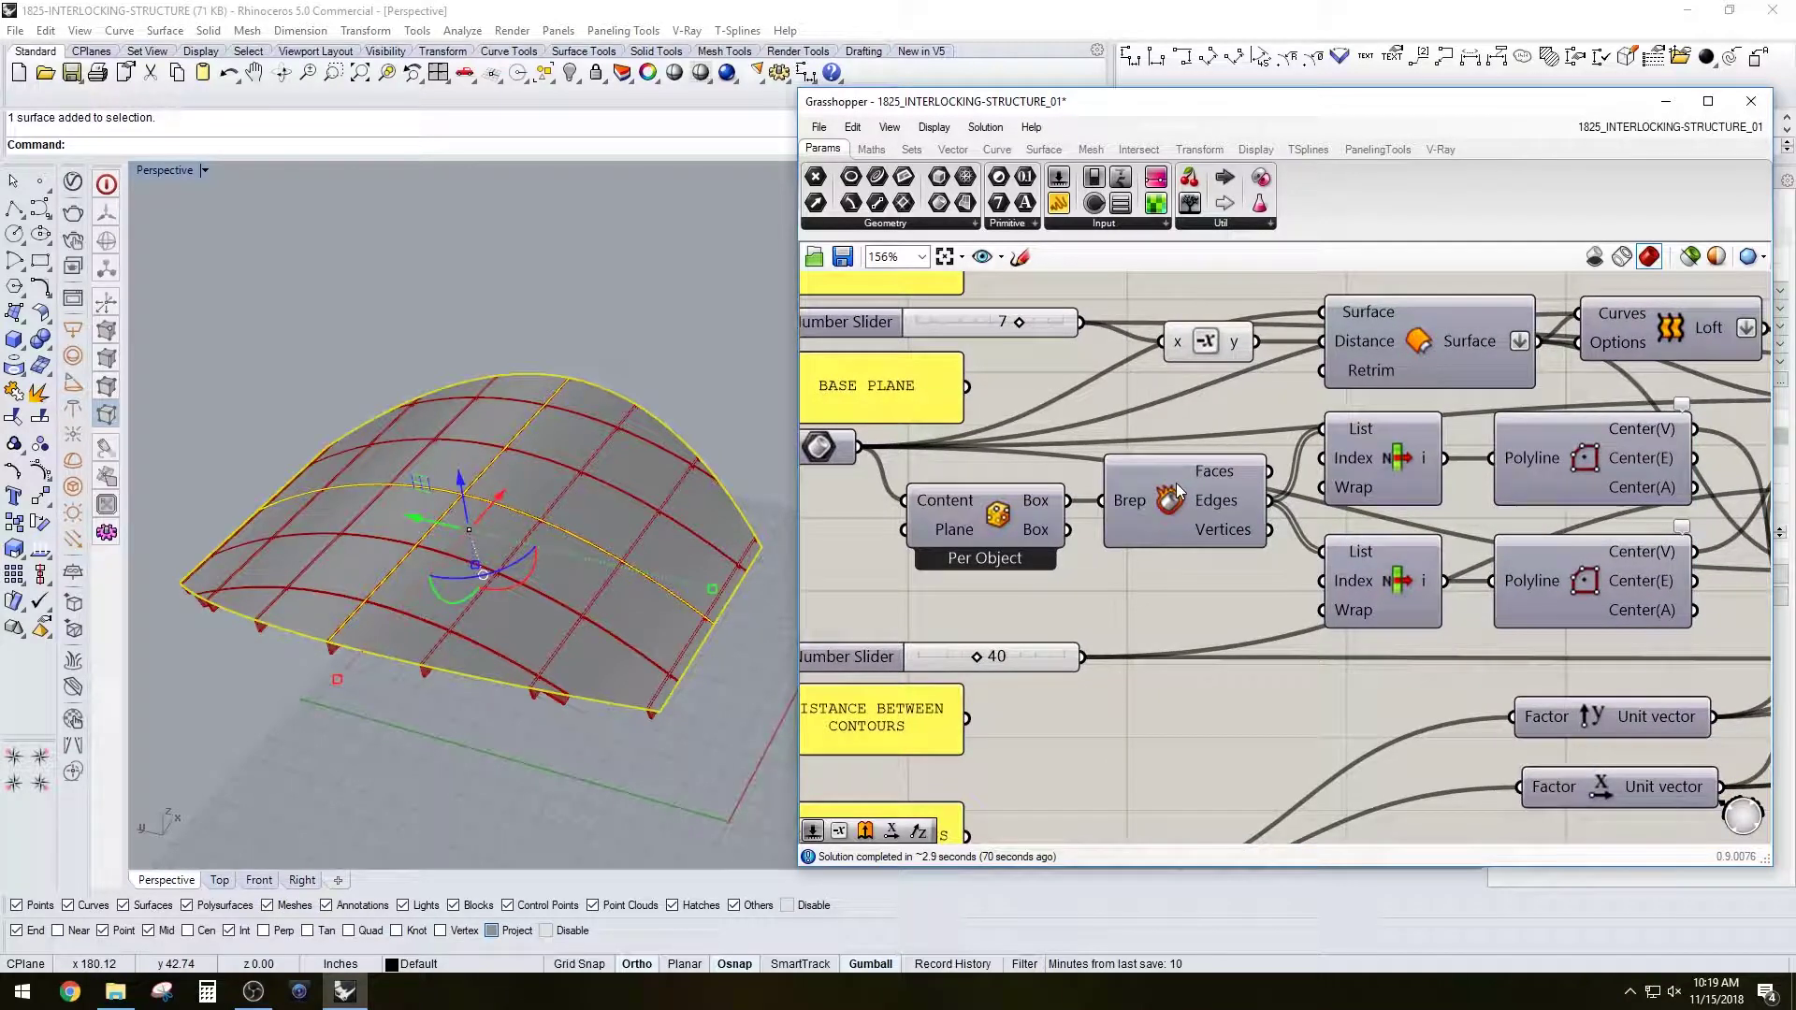
left_click(1177, 491)
right_click_drag(1232, 607, 1130, 606)
left_click(1130, 605)
right_click_drag(1369, 516, 1307, 498)
right_click_drag(574, 655, 598, 608)
scroll(912, 535, "down", 1)
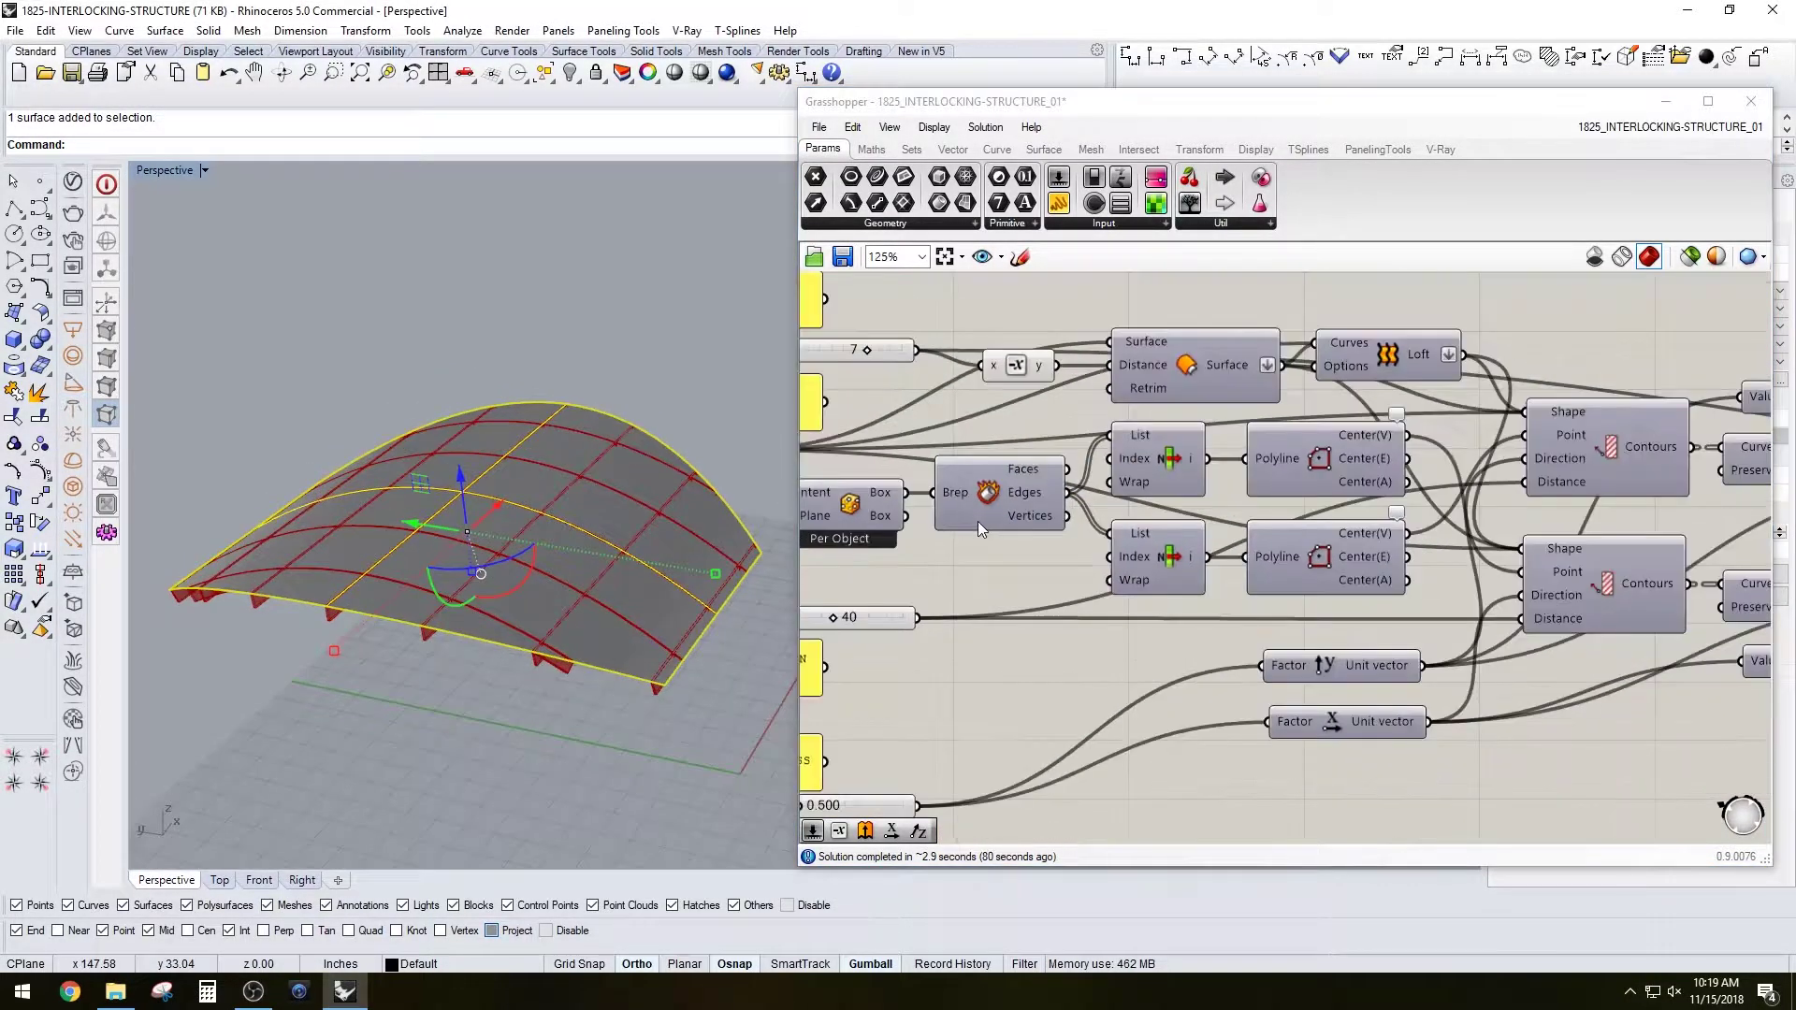
right_click_drag(978, 520, 1048, 537)
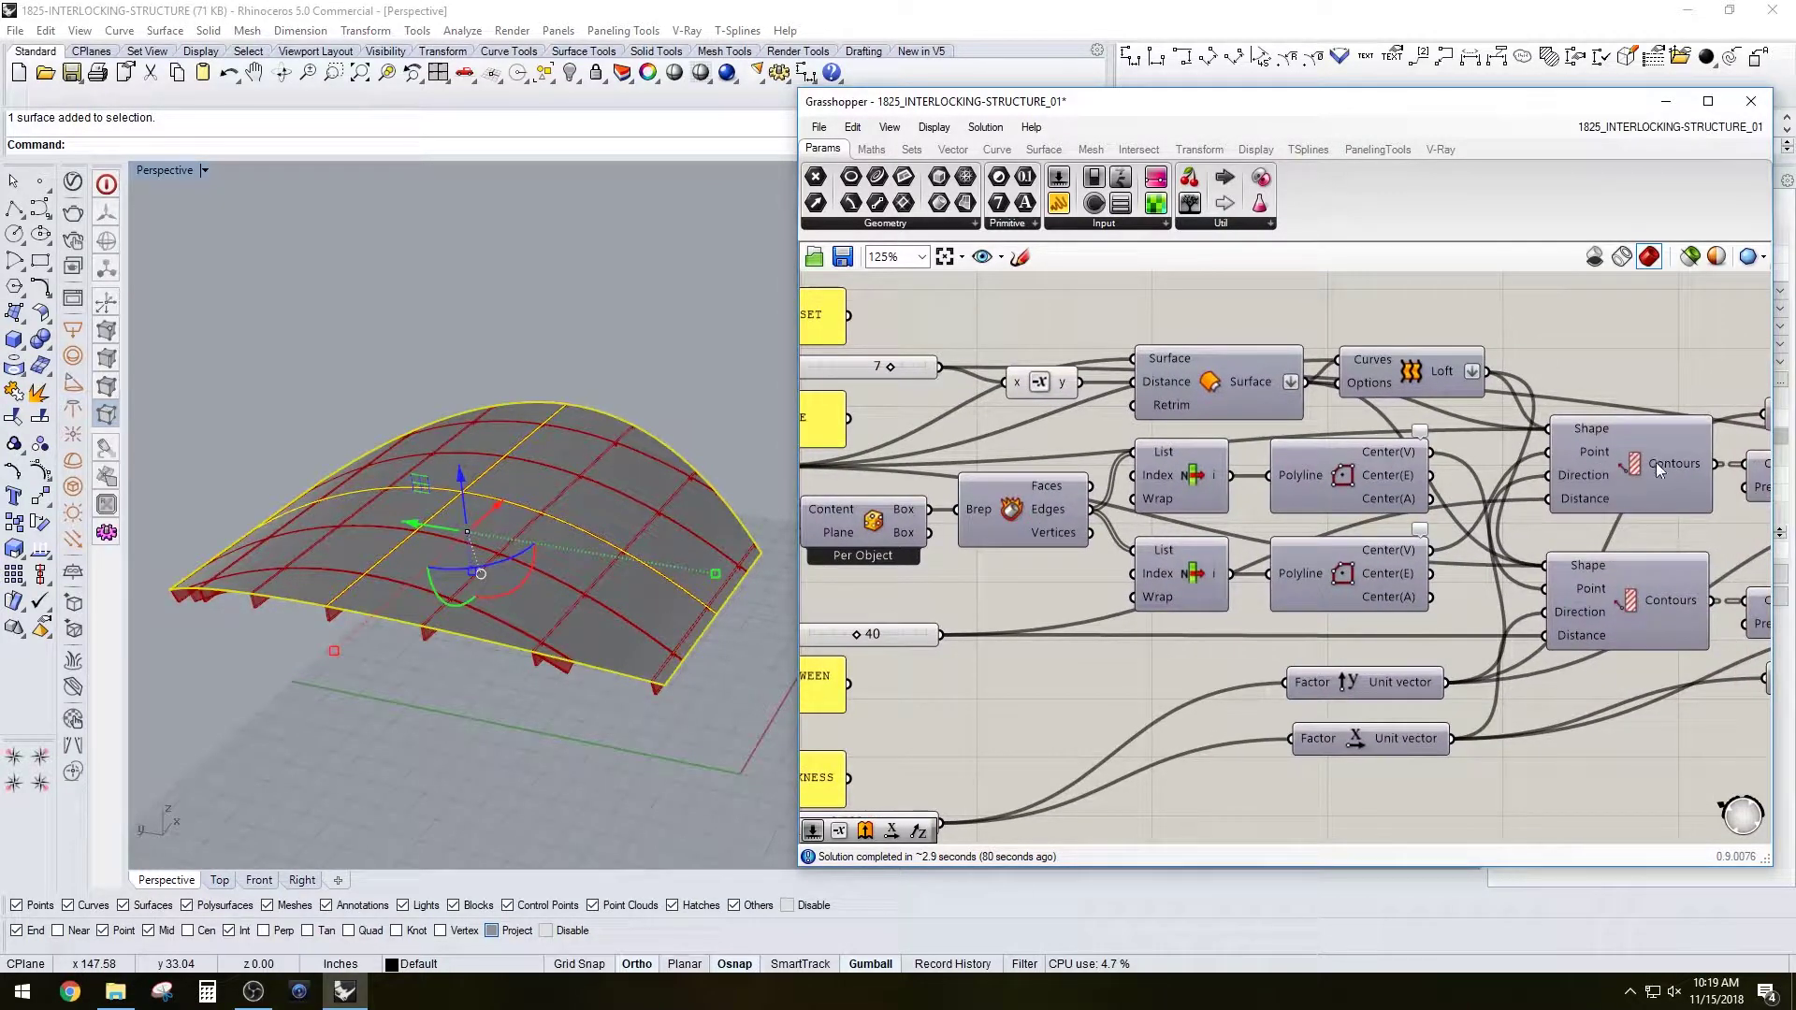
left_click(1654, 468)
left_click(1647, 338)
right_click_drag(903, 517, 957, 519)
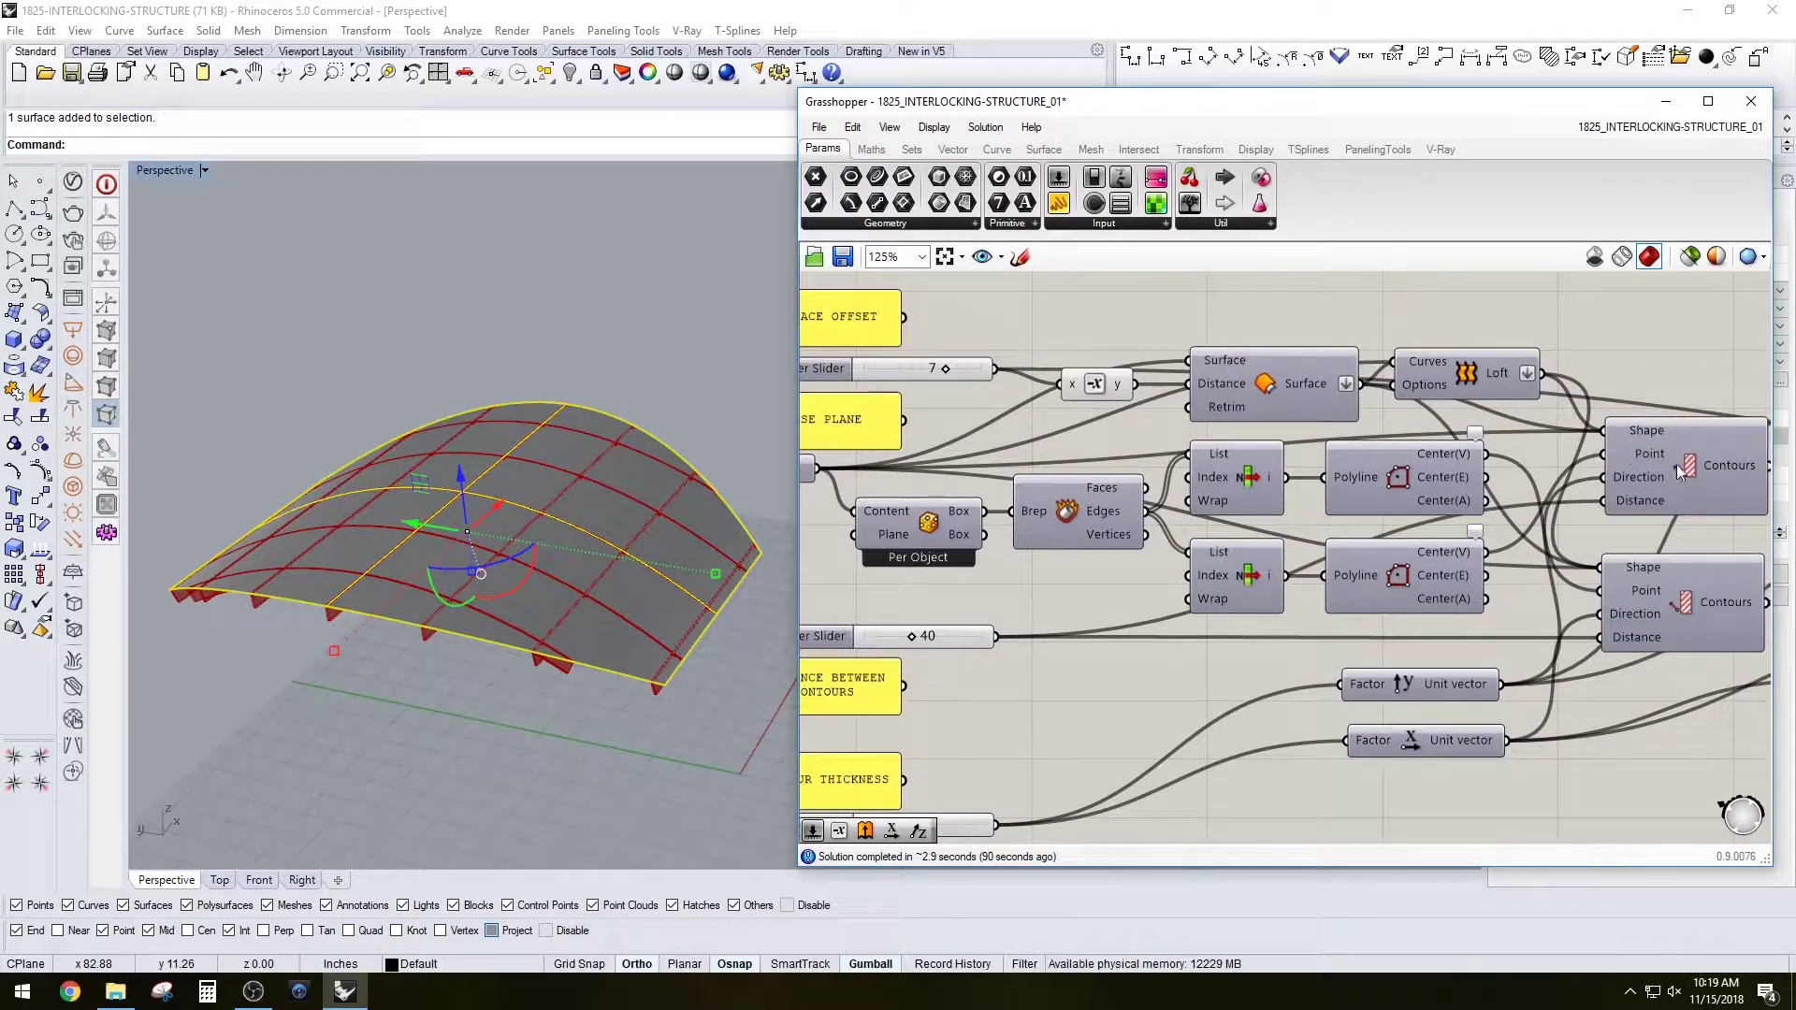
right_click_drag(603, 436, 669, 500)
left_click(1591, 325)
Examine the two Extrusion components, the contour thickness slider driving them, and the resulting slat thickness on the surface.
scroll(1590, 326, "down", 2)
right_click_drag(1658, 391, 1193, 417)
scroll(1412, 444, "up", 3)
left_click(1474, 485)
left_click(1457, 638)
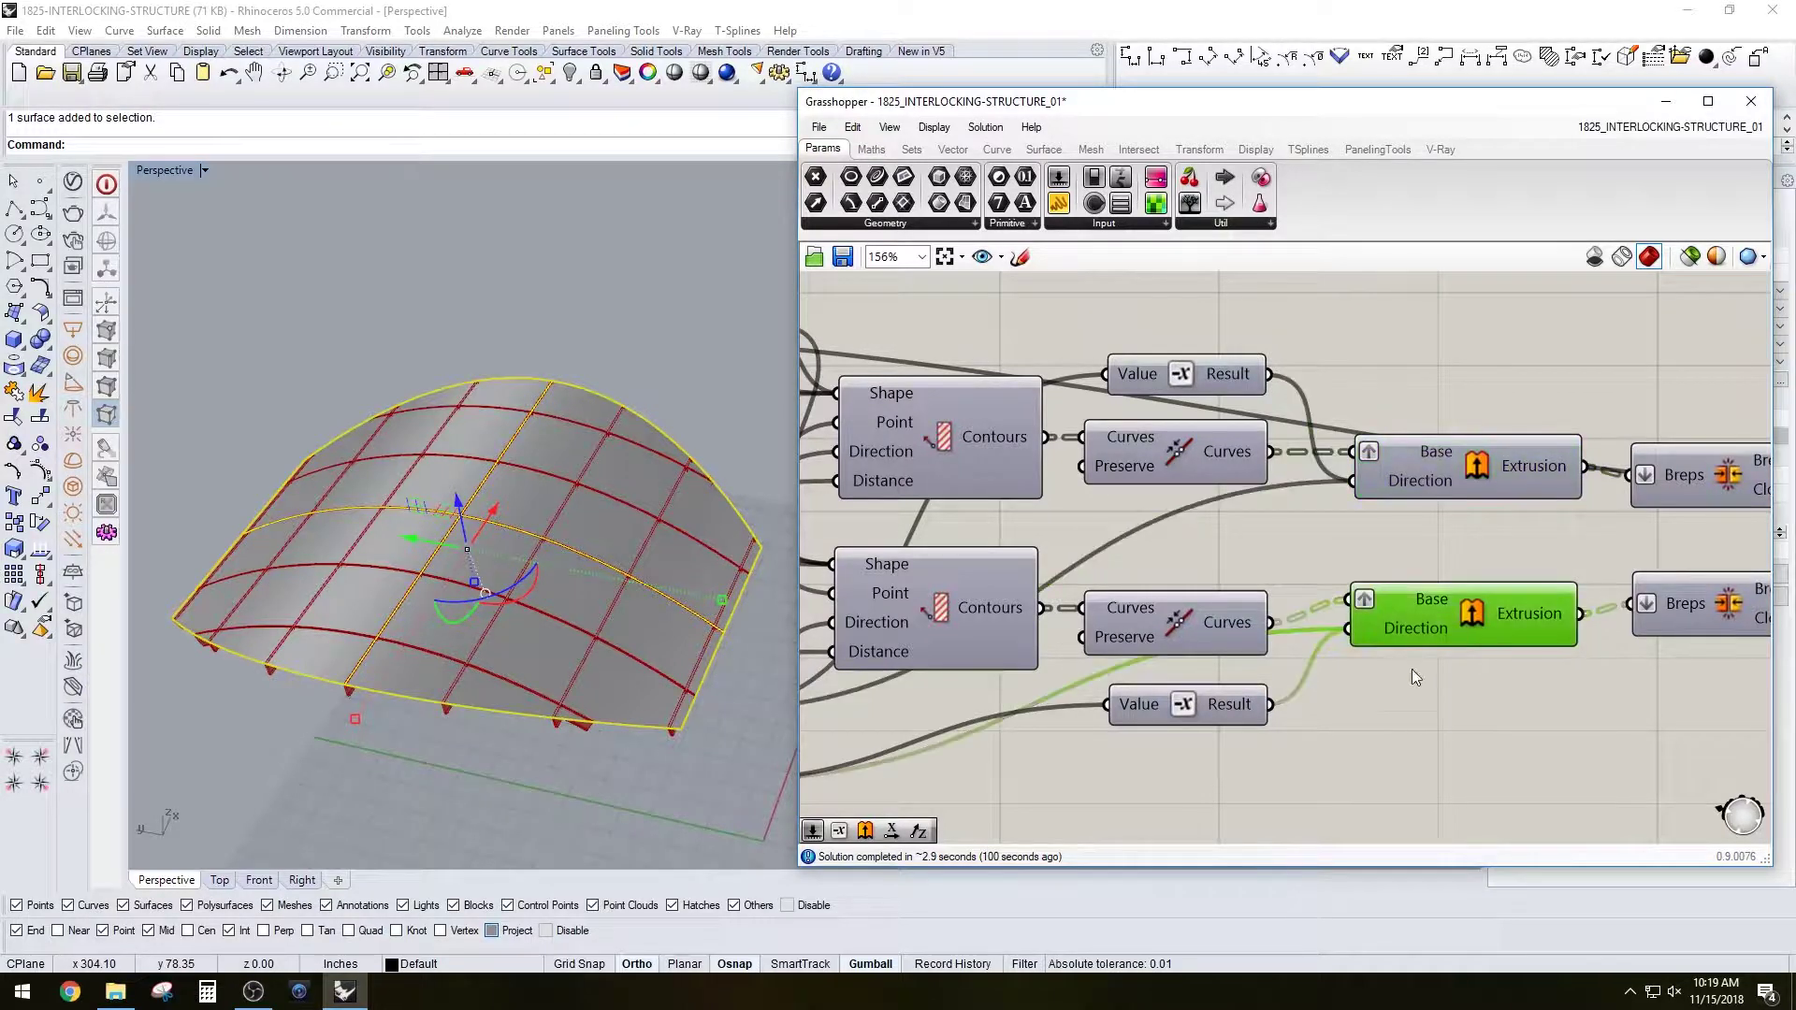
scroll(1394, 683, "down", 5)
right_click_drag(1355, 711, 1610, 633)
scroll(1519, 642, "up", 4)
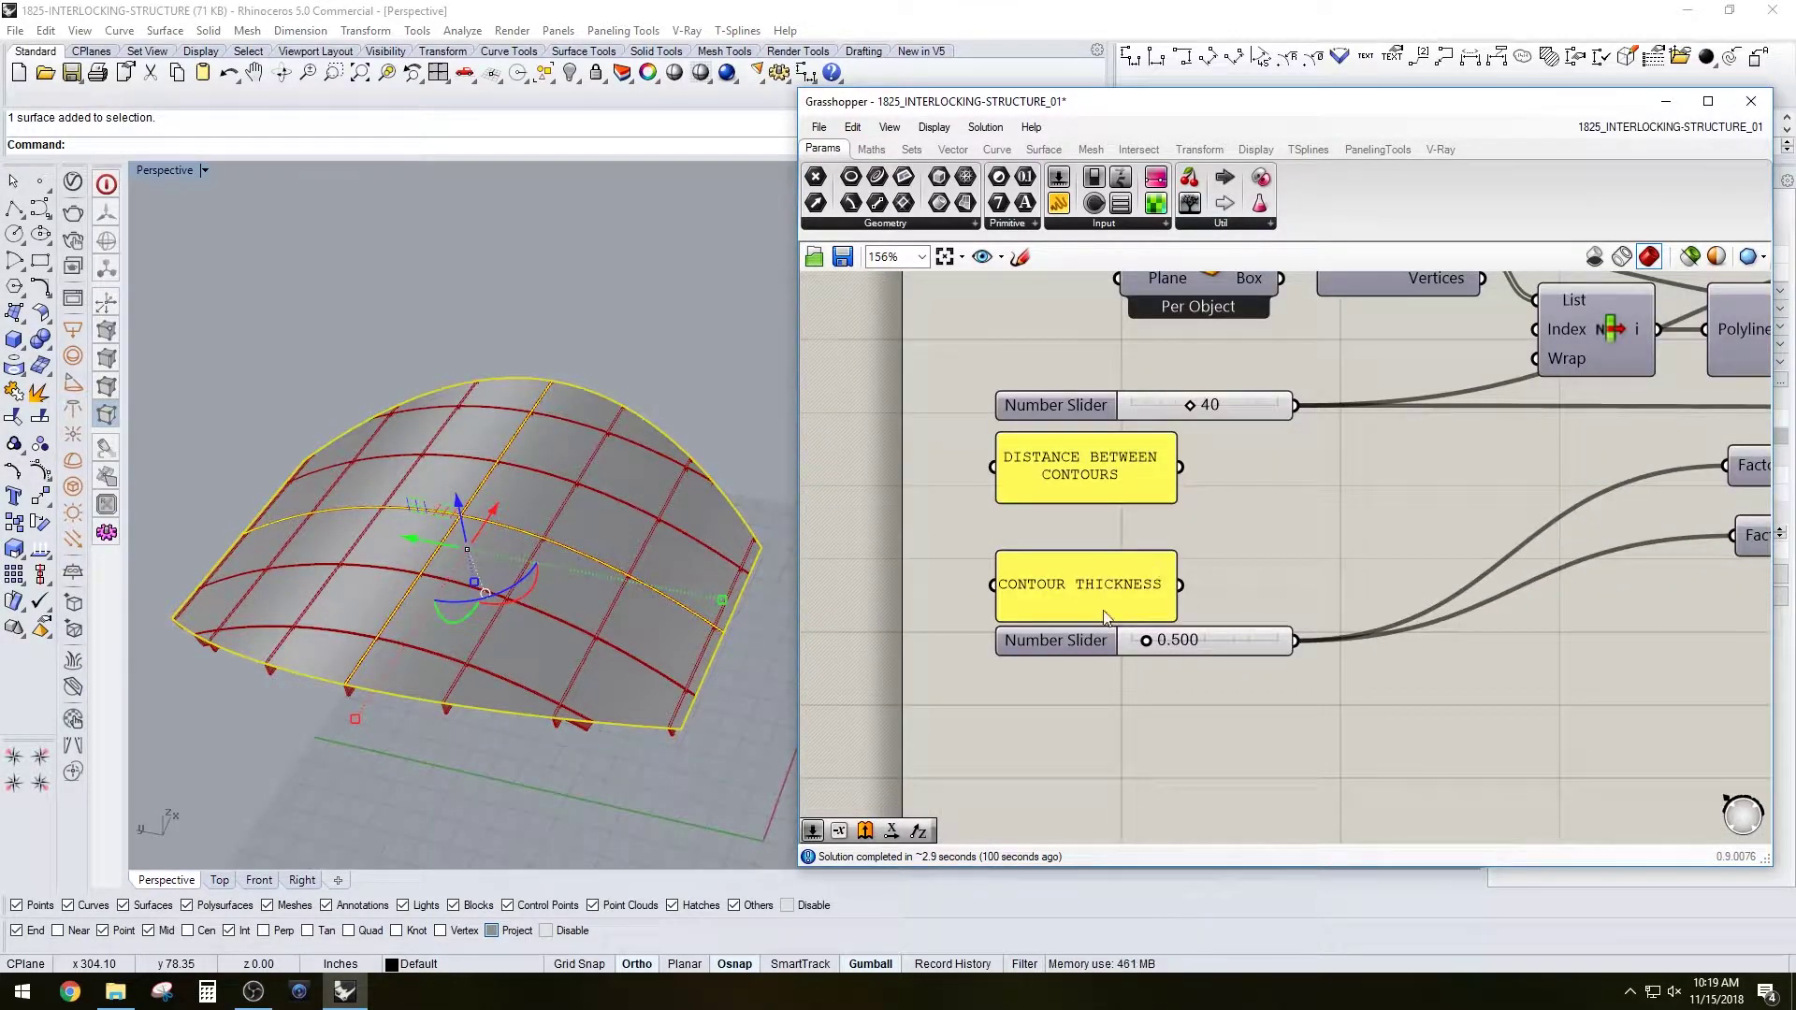
scroll(1113, 620, "down", 2)
right_click_drag(1351, 630, 1037, 690)
scroll(1037, 692, "down", 1)
scroll(1469, 588, "up", 1)
scroll(661, 708, "up", 6)
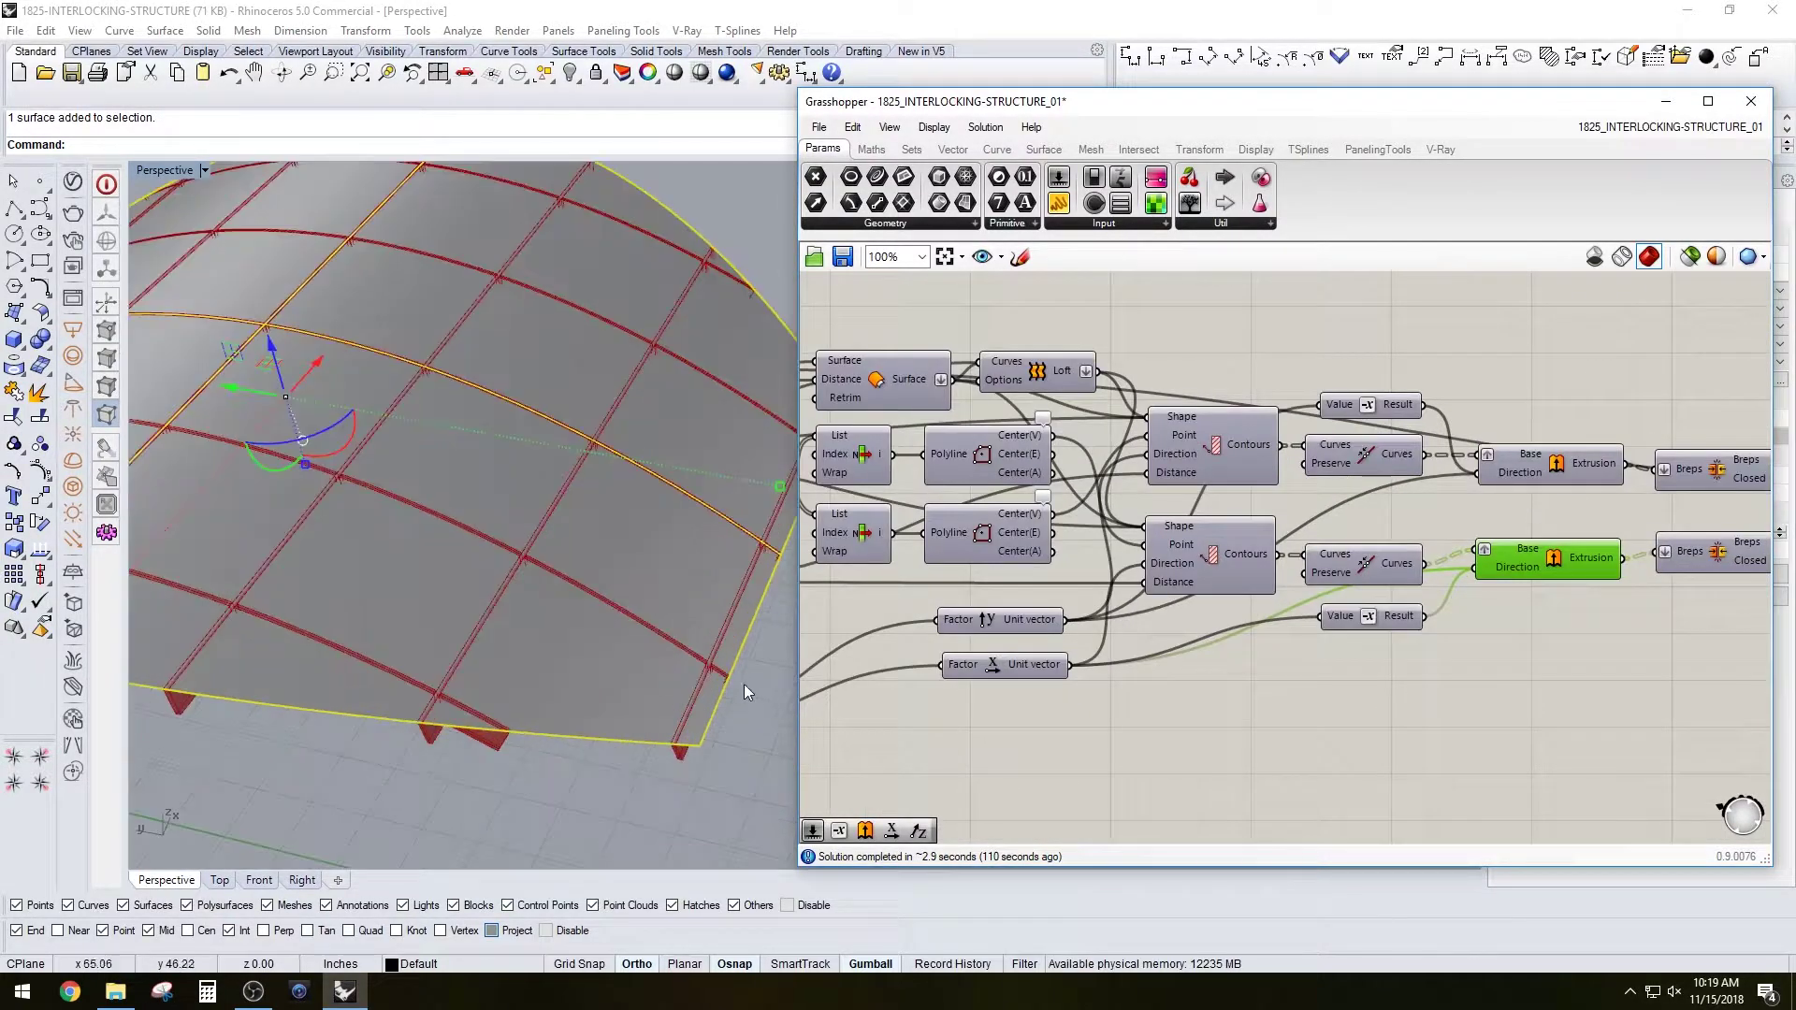
scroll(746, 688, "up", 3)
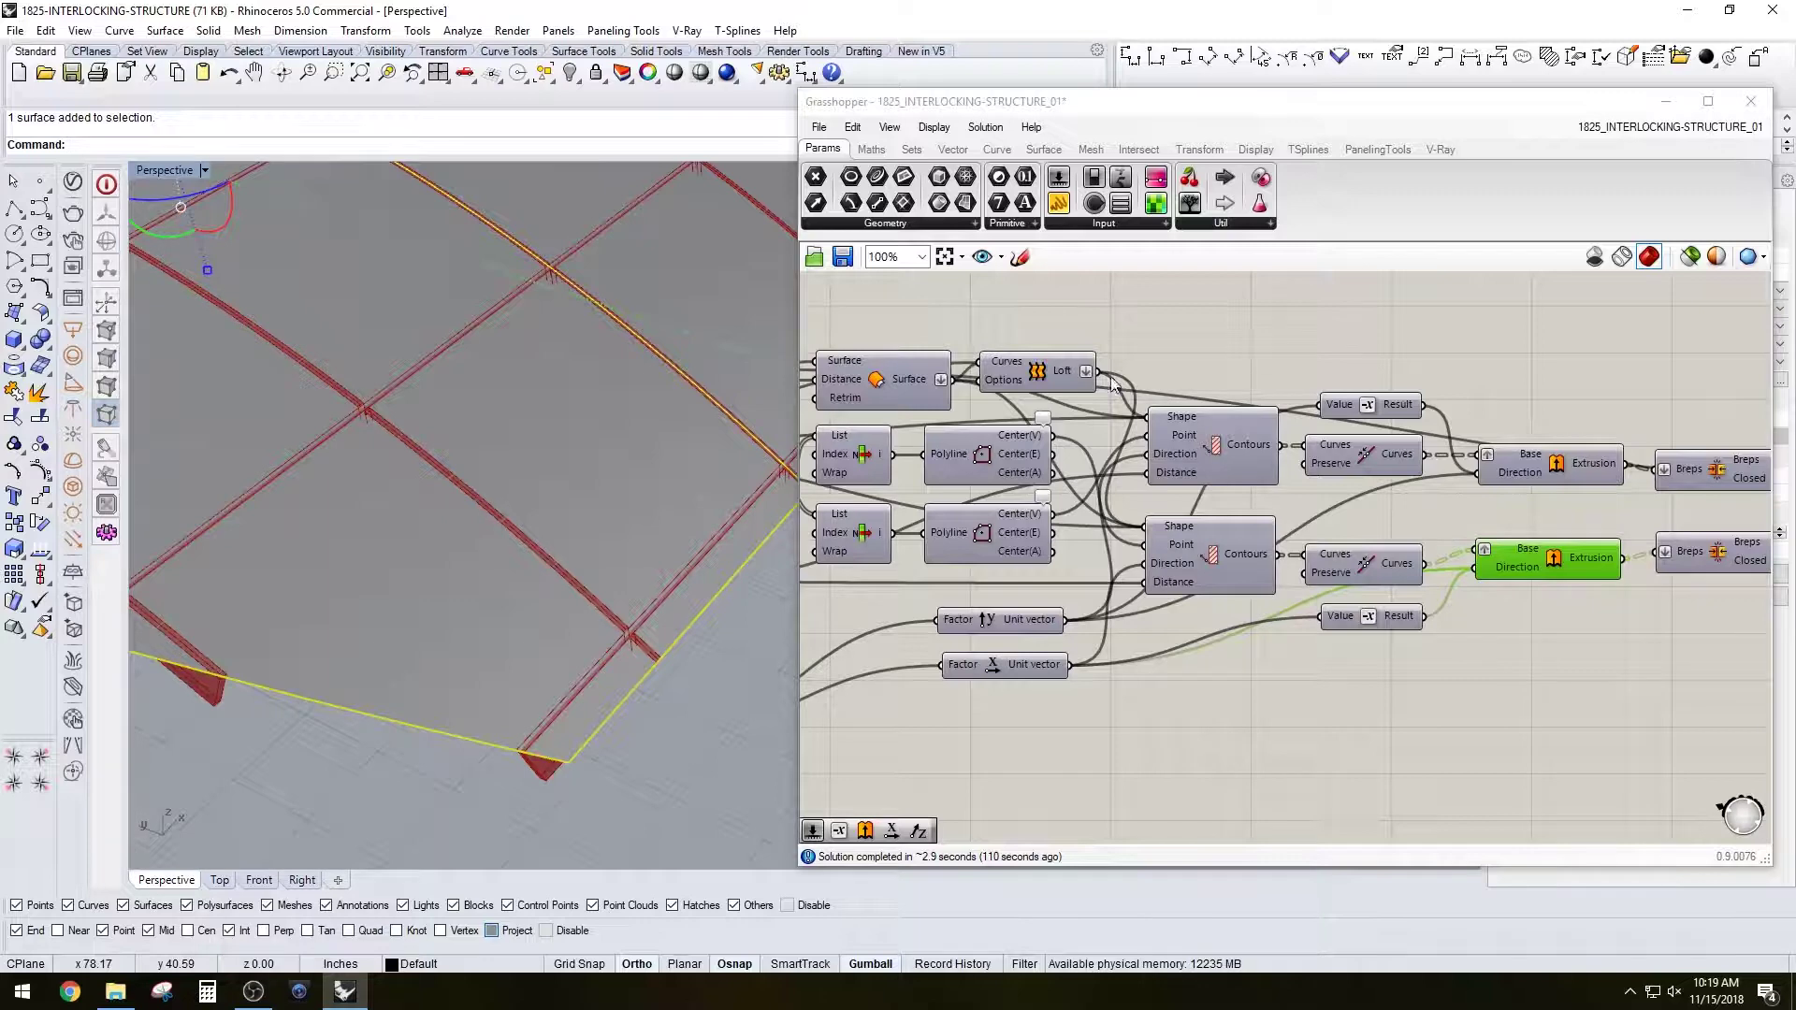
right_click_drag(912, 714, 1348, 610)
scroll(1310, 610, "down", 2)
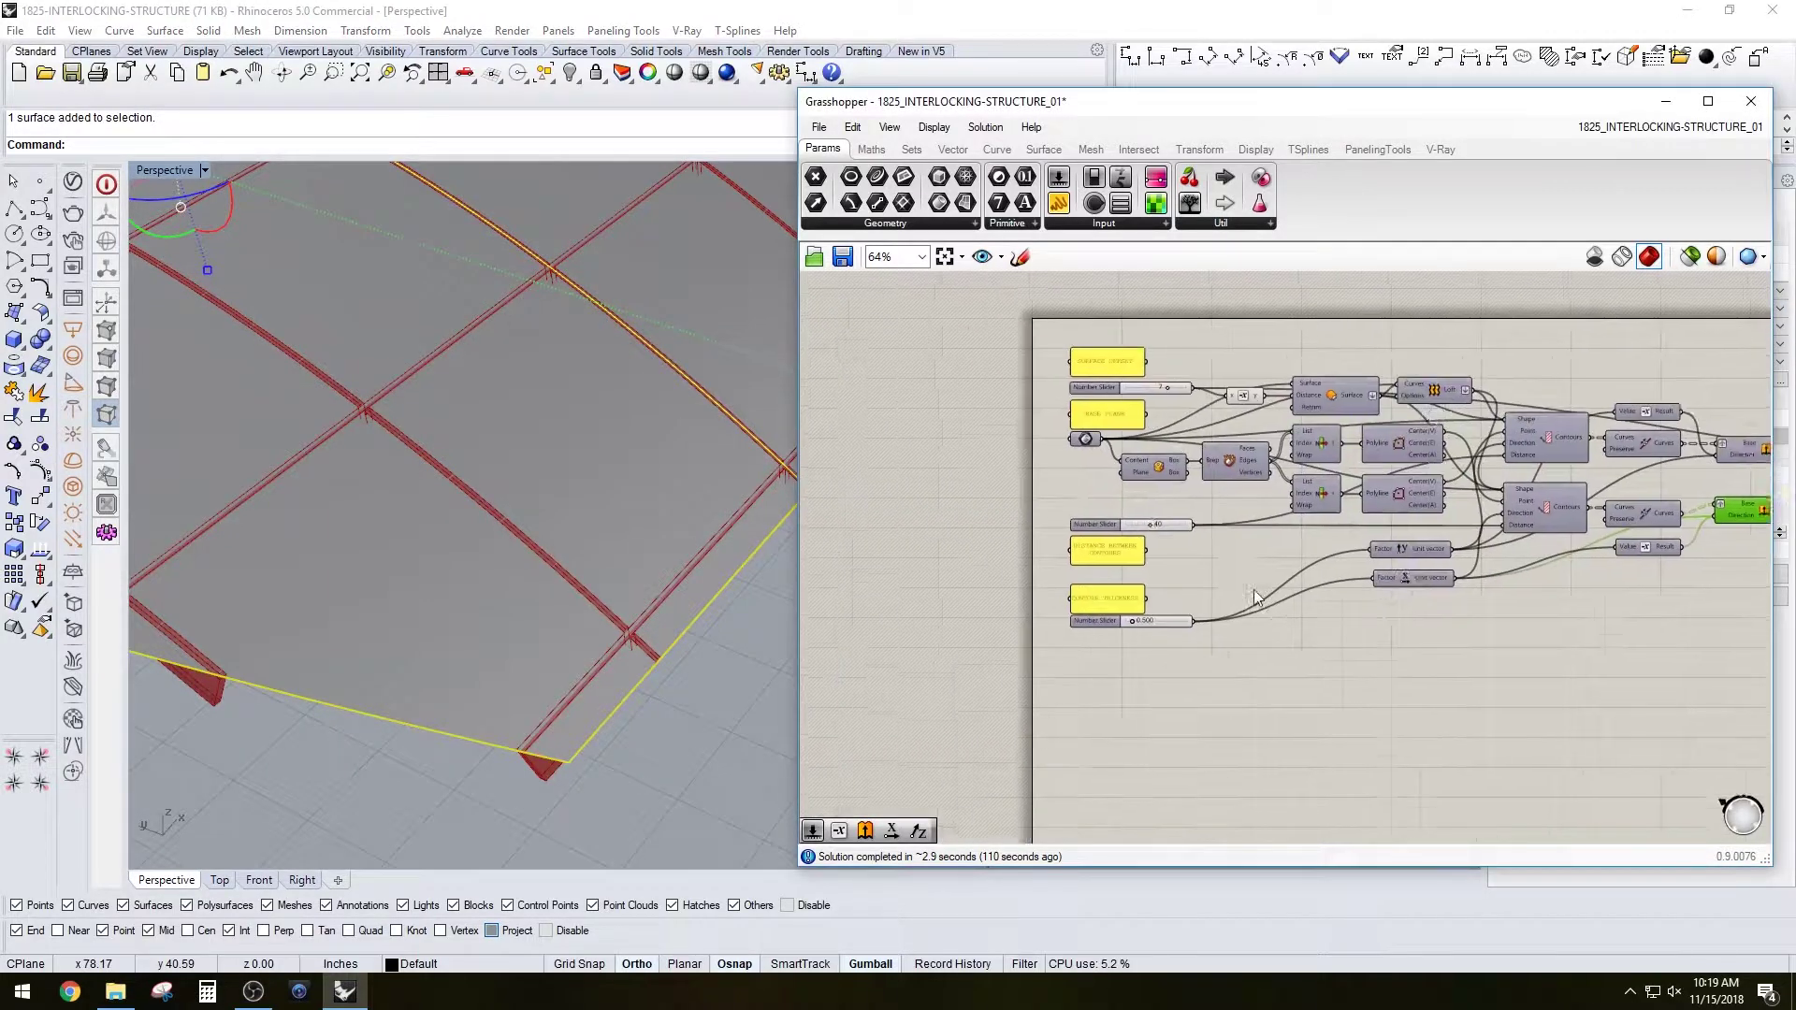
scroll(1179, 613, "up", 2)
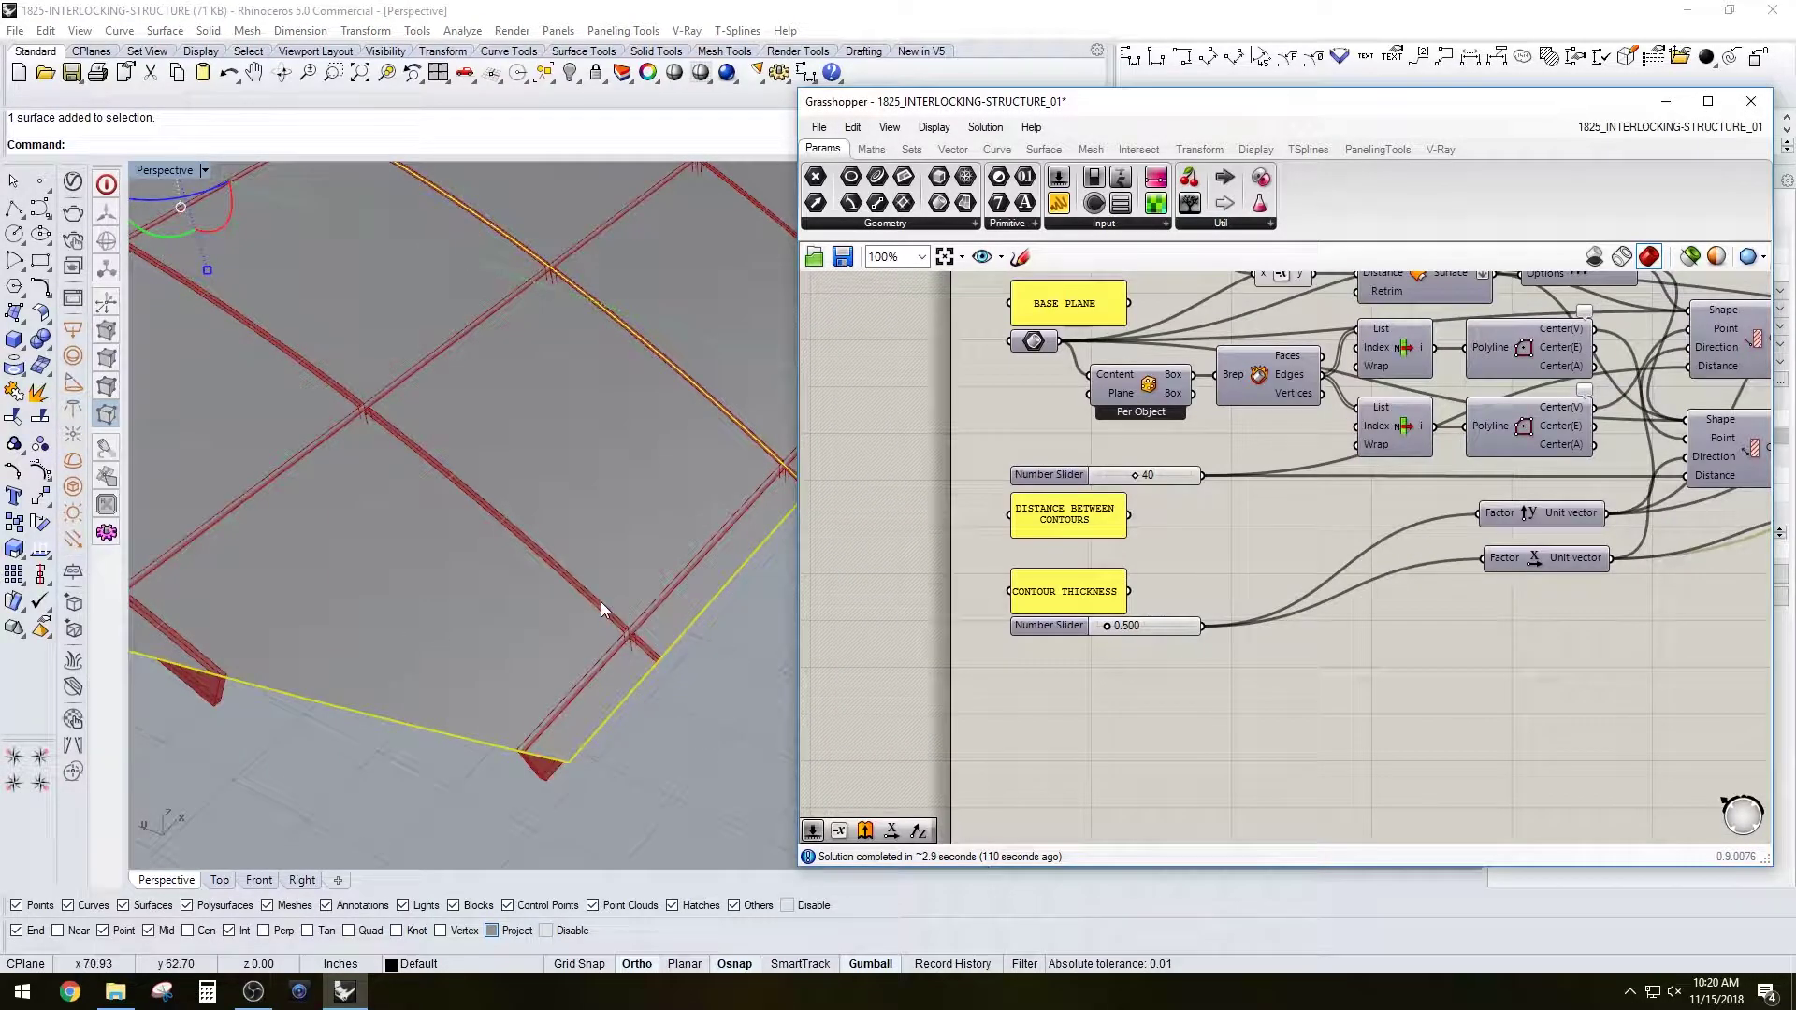
scroll(626, 587, "down", 7)
right_click_drag(627, 586, 543, 498)
Examine the paired components that join the extrusions, cap them into solids and merge their faces.
left_click(1586, 688)
scroll(1586, 687, "down", 2)
right_click_drag(1586, 688, 1160, 664)
scroll(1598, 475, "up", 2)
right_click_drag(1598, 475, 1059, 481)
scroll(1361, 412, "up", 2)
left_click(1360, 409)
left_click(1206, 487)
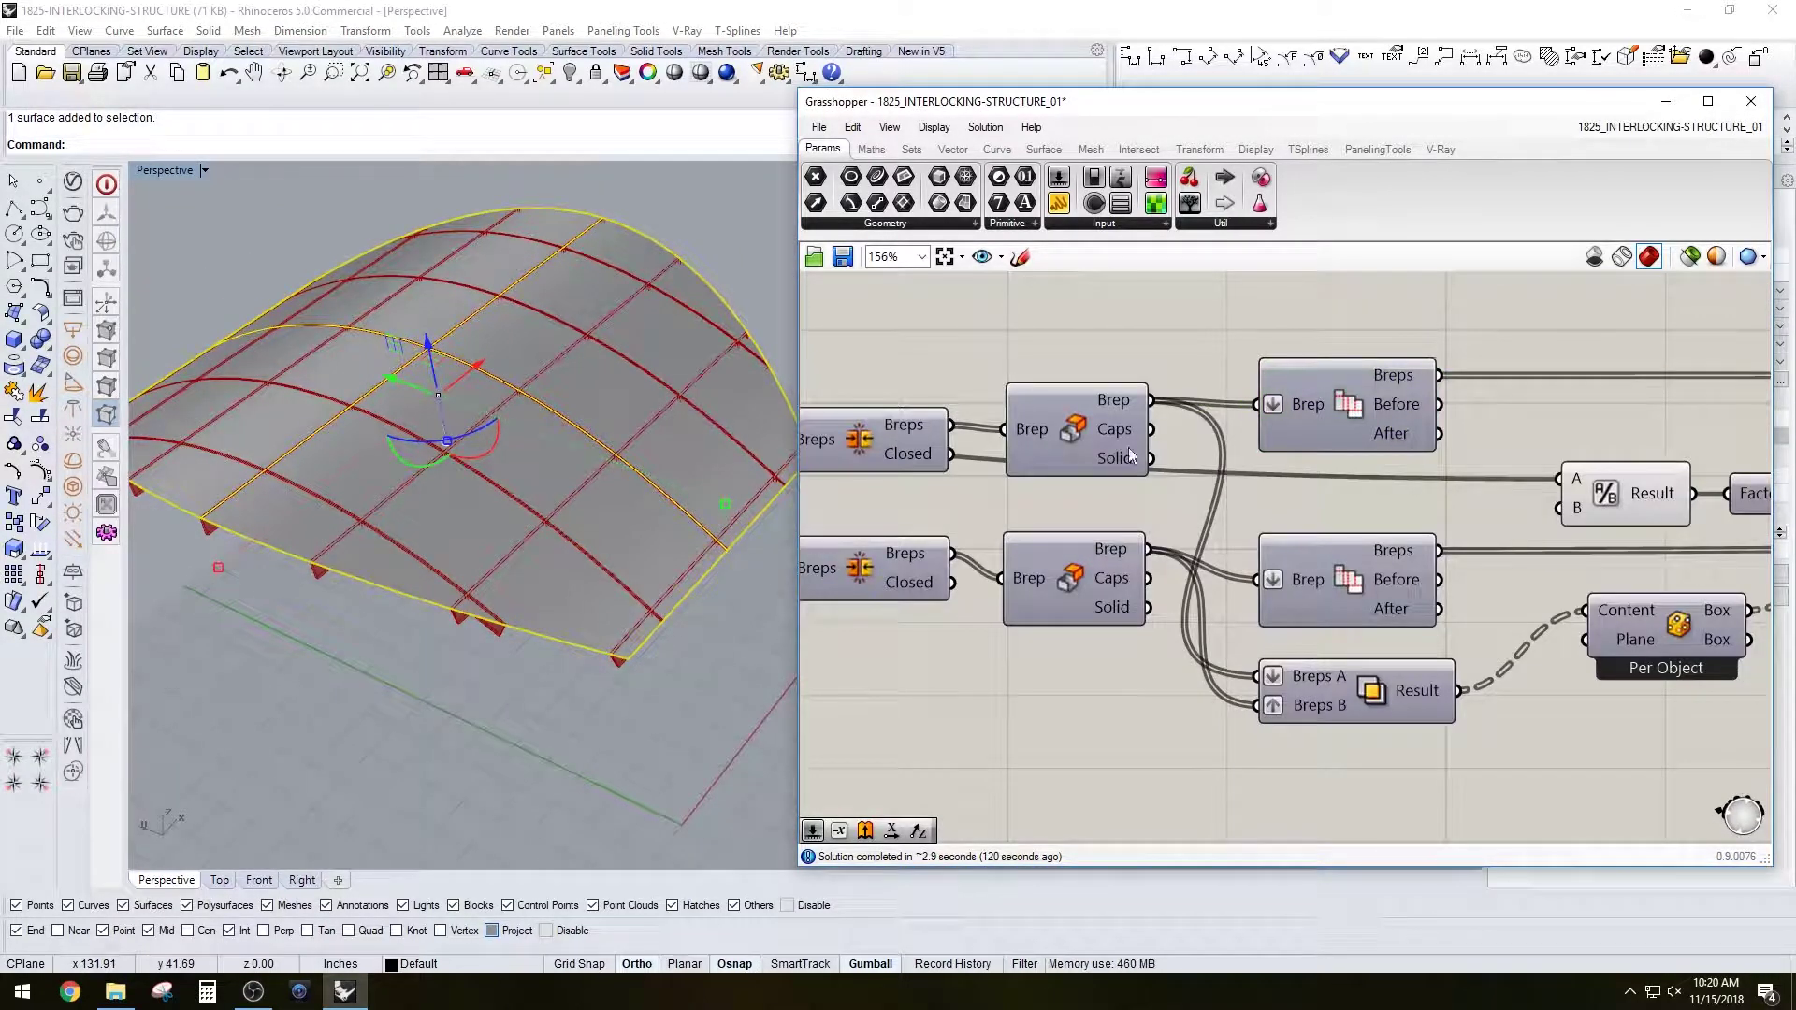
left_click(882, 428)
left_click(1043, 436)
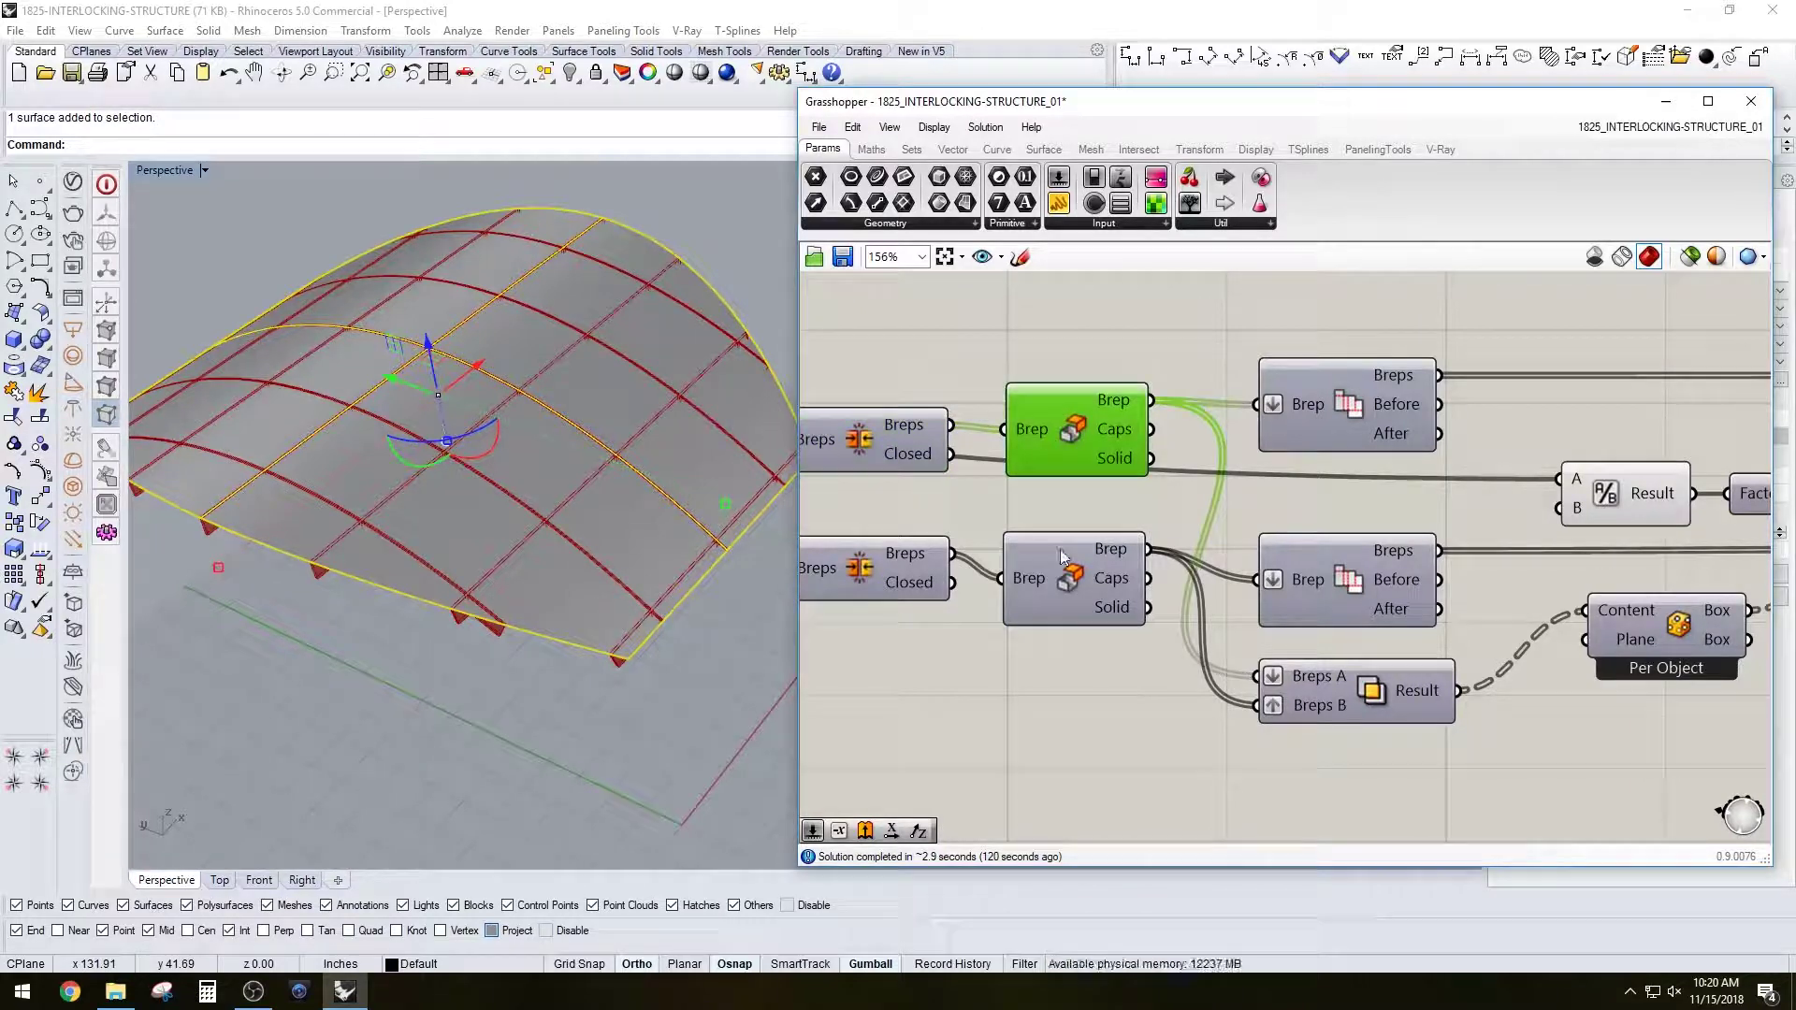
left_click(1059, 580)
left_click_drag(1336, 305, 1327, 554)
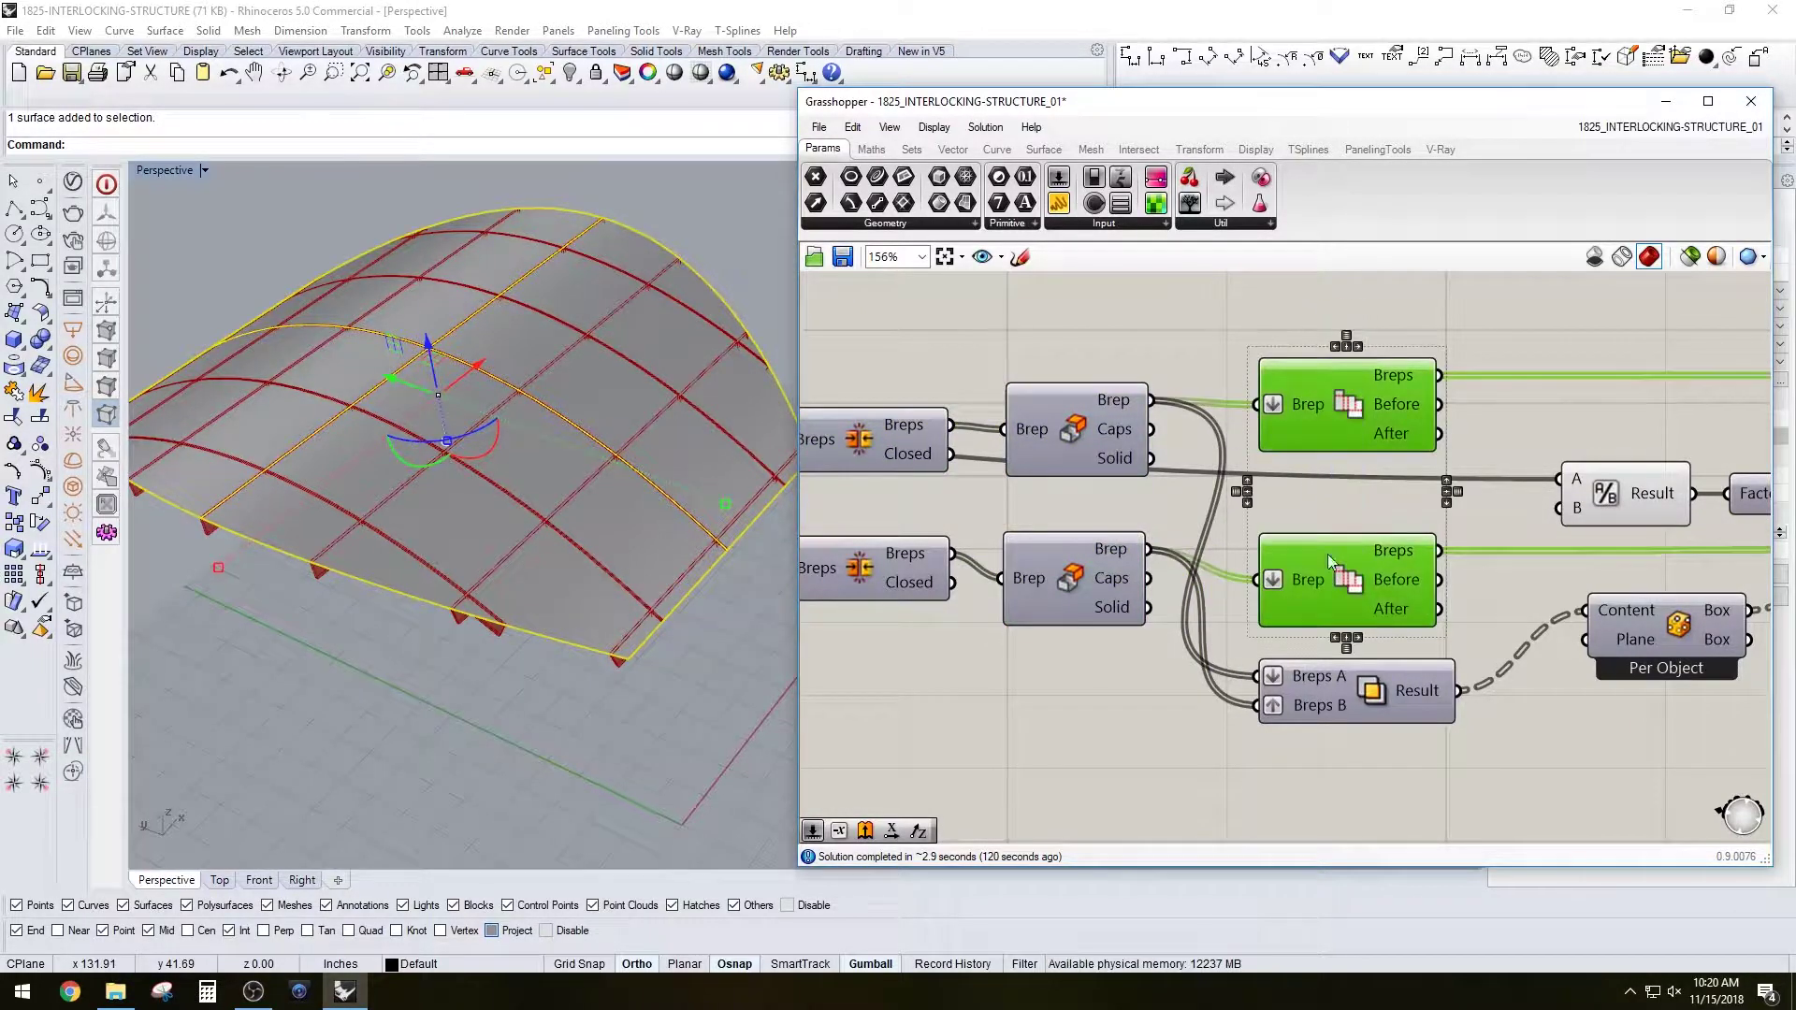
left_click(1496, 294)
right_click_drag(704, 487, 677, 567)
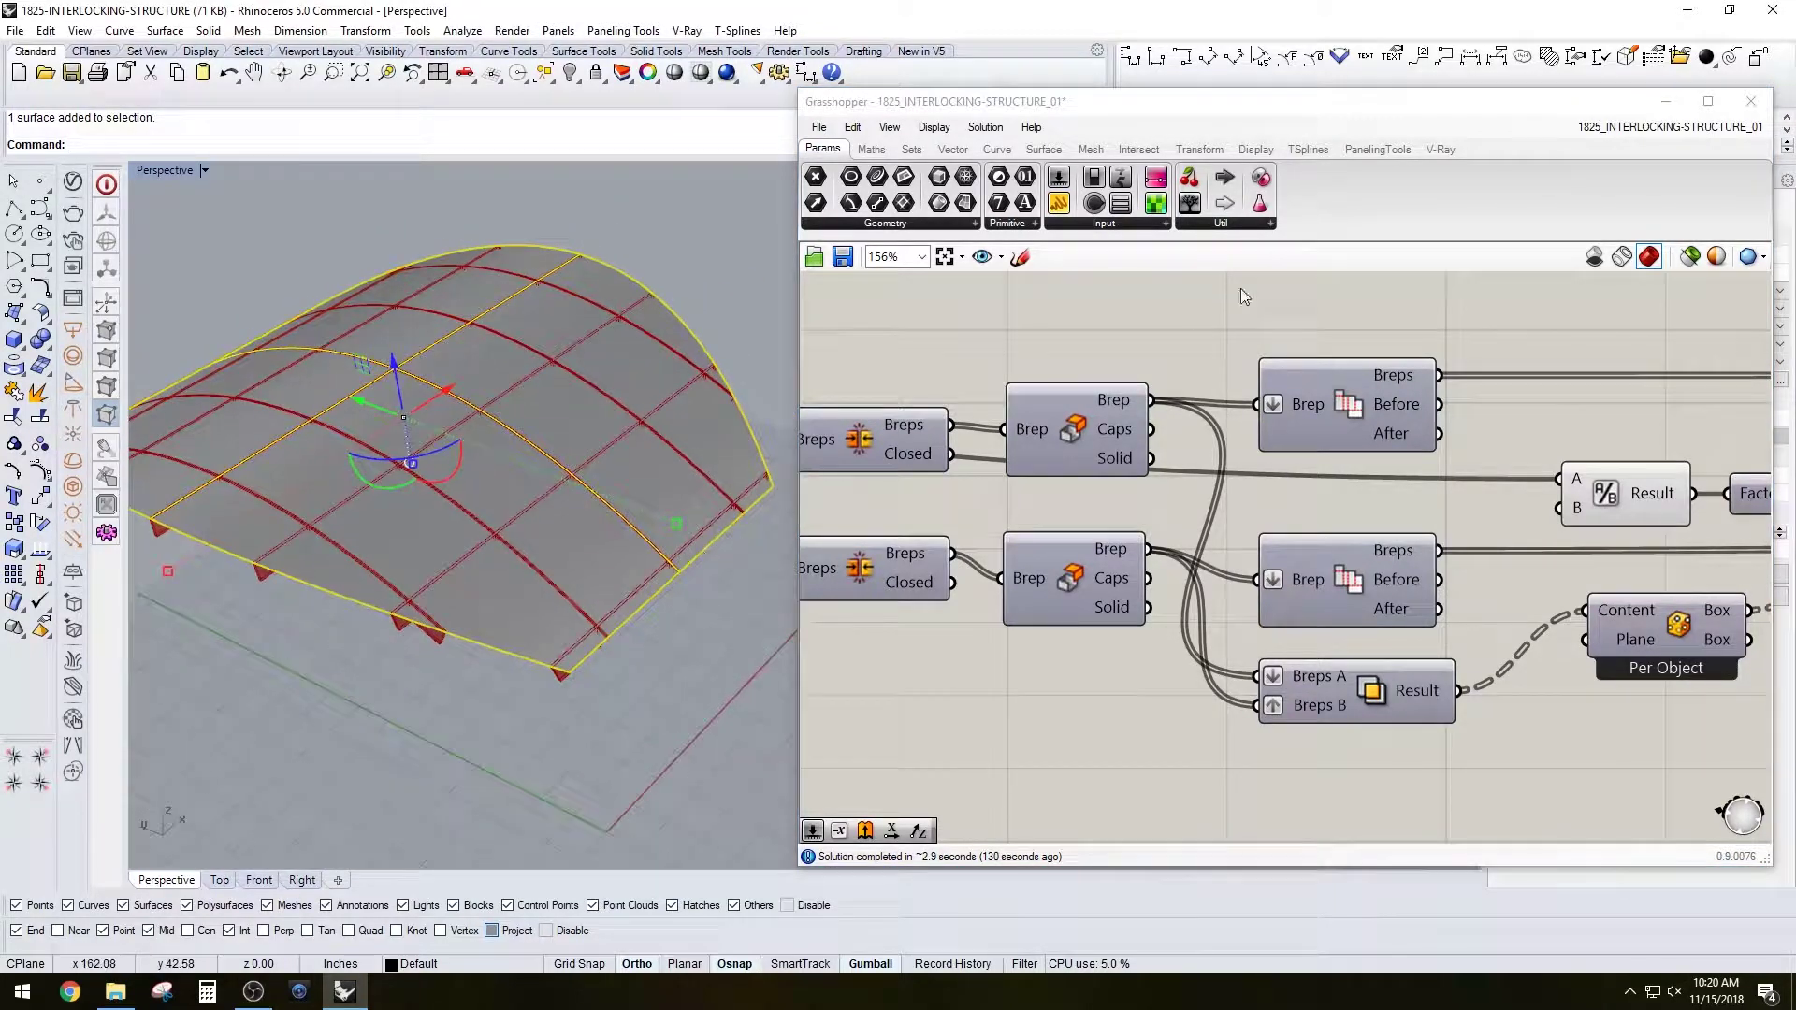
left_click(1241, 356)
Deselect the base surface and examine how the intersection boxes are moved, deconstructed and mirrored to cut the slat notches.
scroll(1688, 435, "down", 1)
right_click_drag(1689, 435, 935, 468)
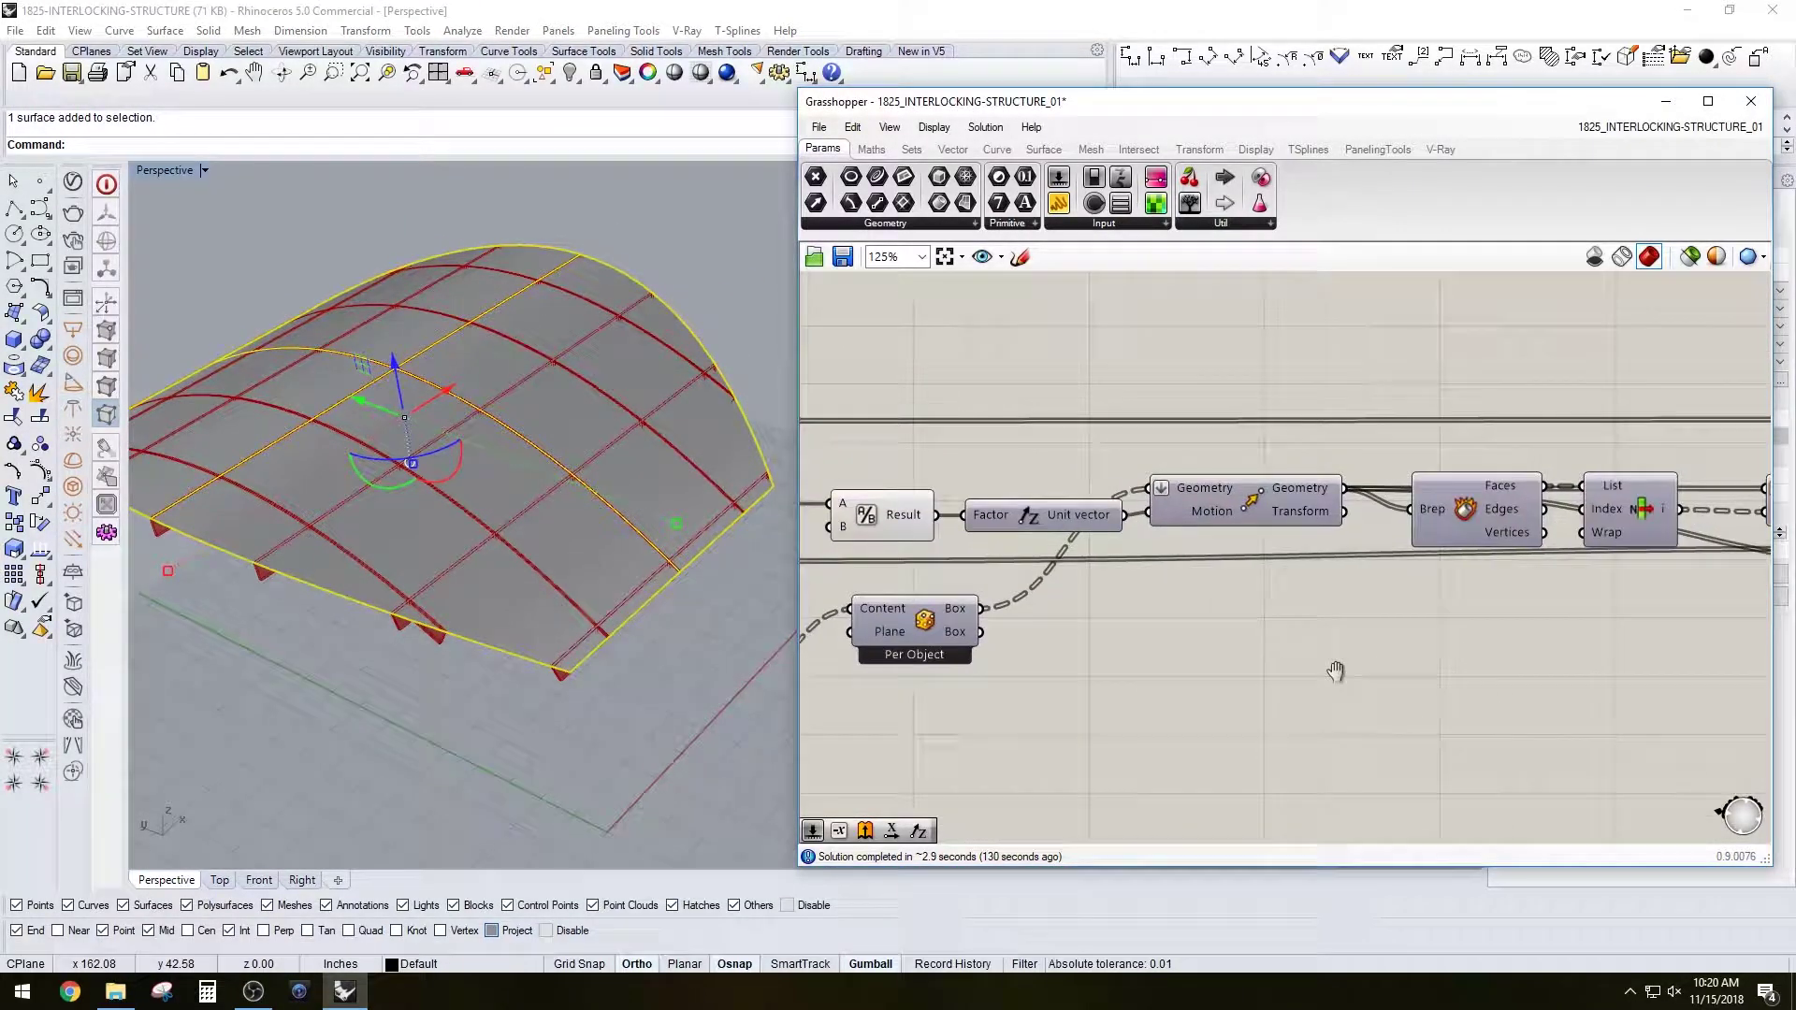
left_click(748, 319)
left_click(1204, 350)
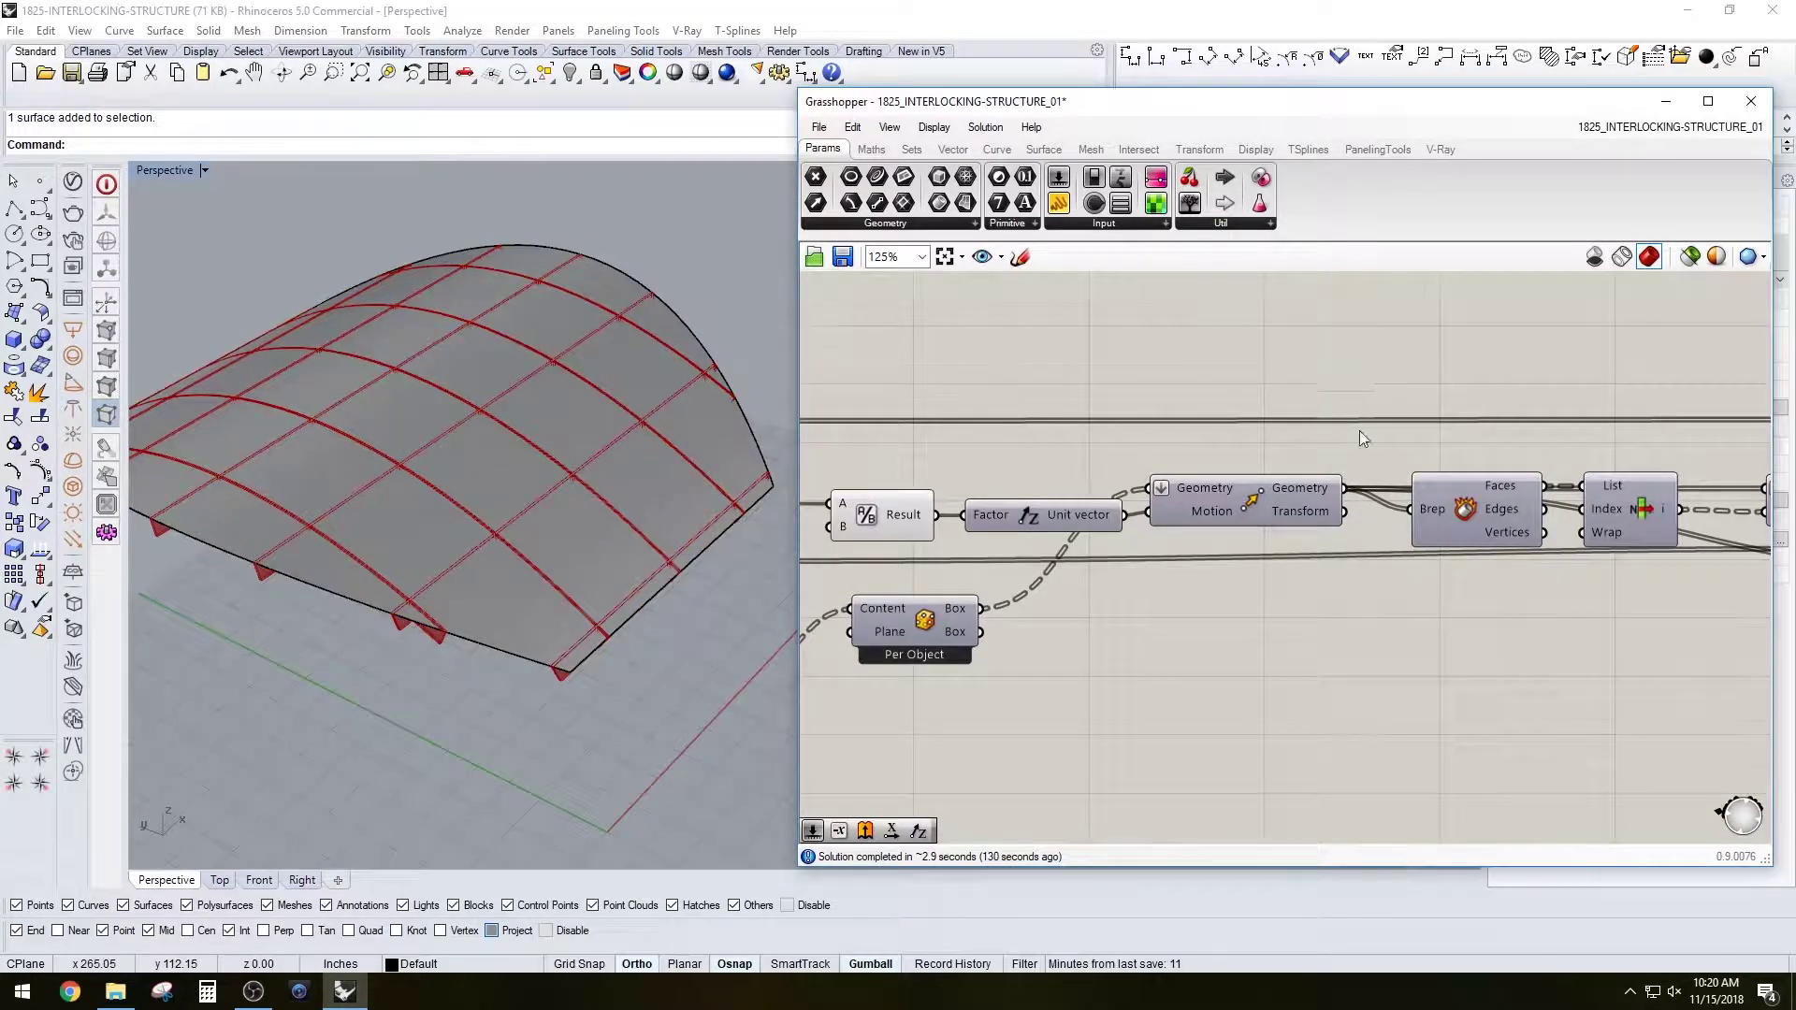
scroll(1390, 440, "down", 2)
right_click_drag(1595, 505, 1433, 537)
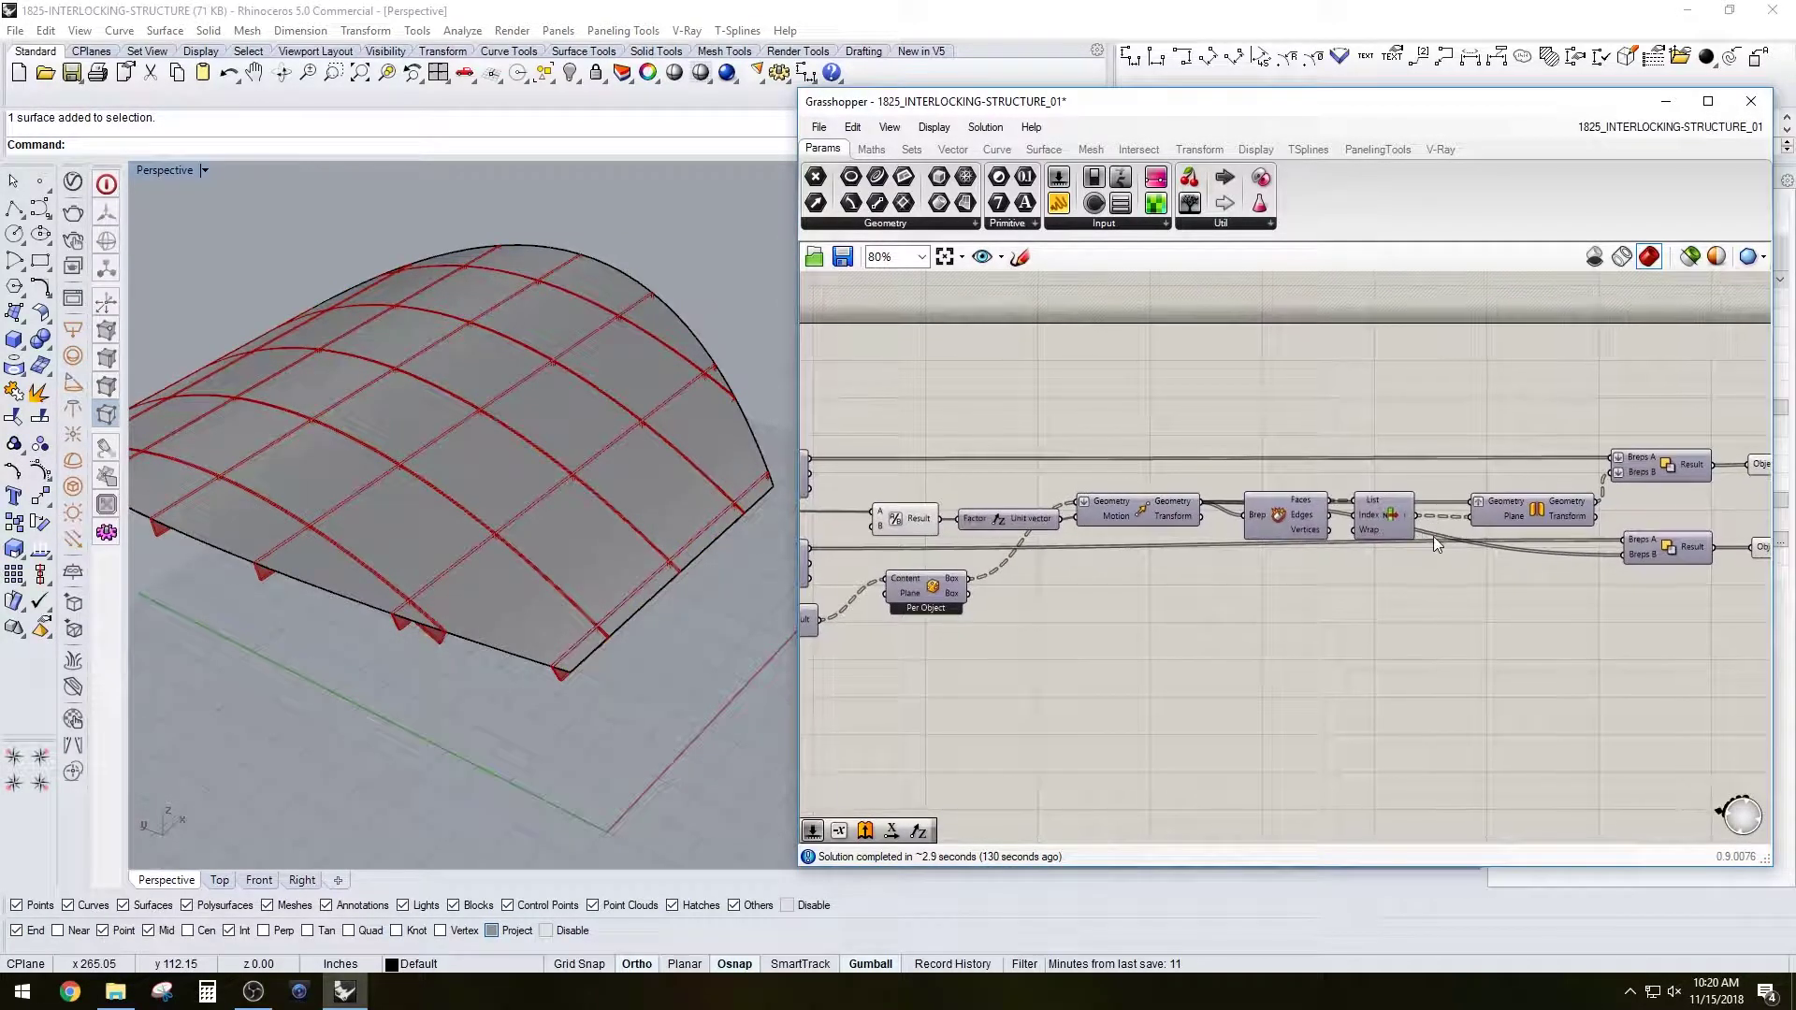
scroll(1433, 536, "up", 1)
scroll(1123, 566, "up", 1)
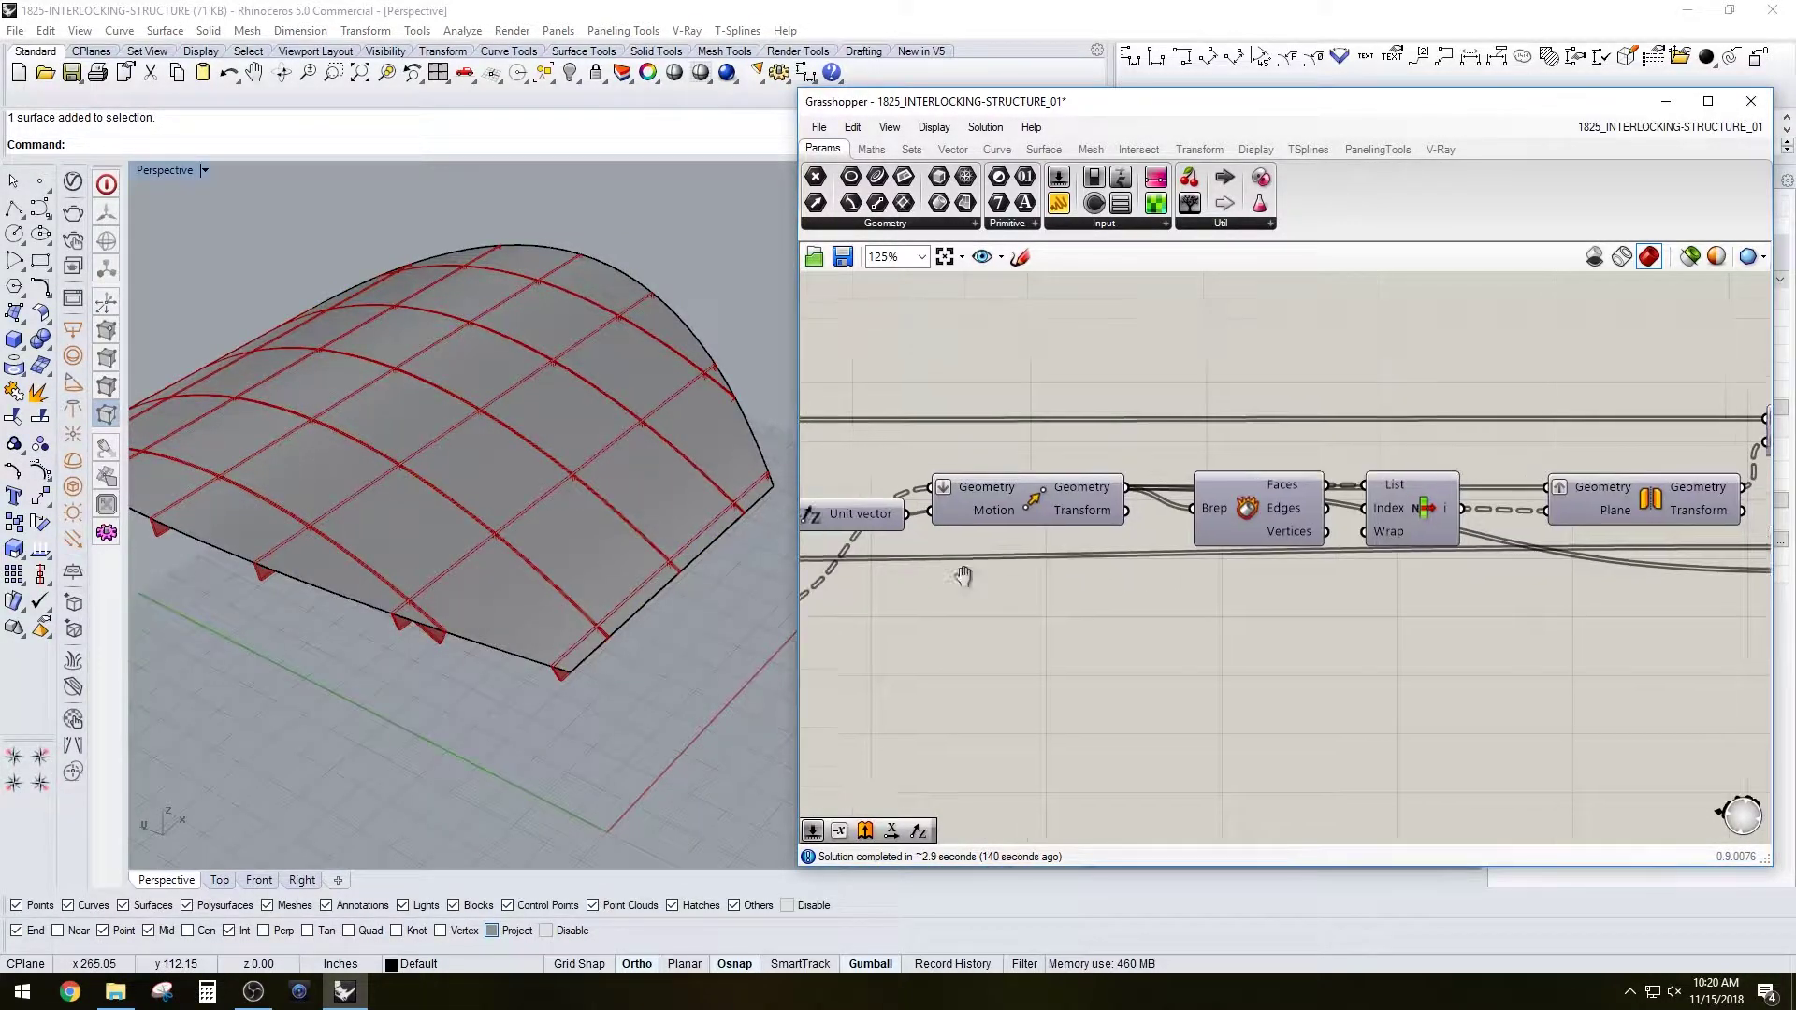
right_click_drag(962, 574, 1350, 558)
scroll(1351, 558, "down", 1)
right_click_drag(1102, 611, 1182, 548)
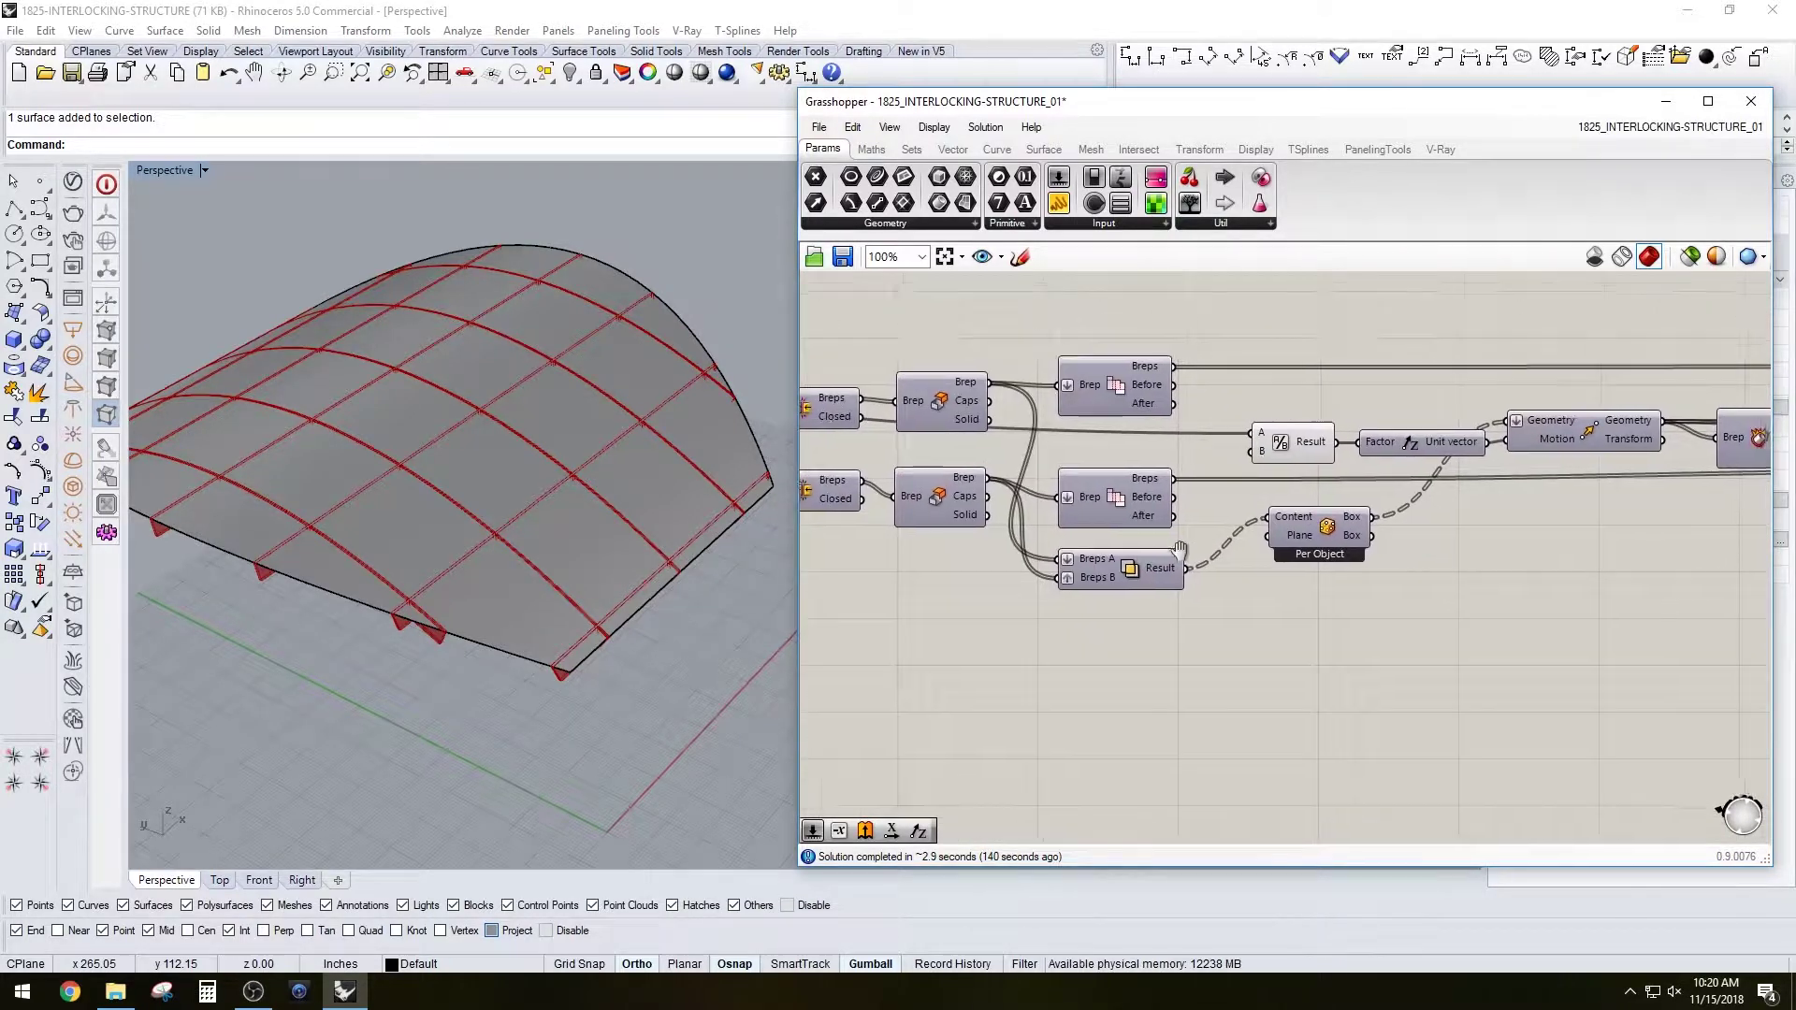
scroll(1188, 545, "up", 1)
right_click_drag(1431, 565, 903, 632)
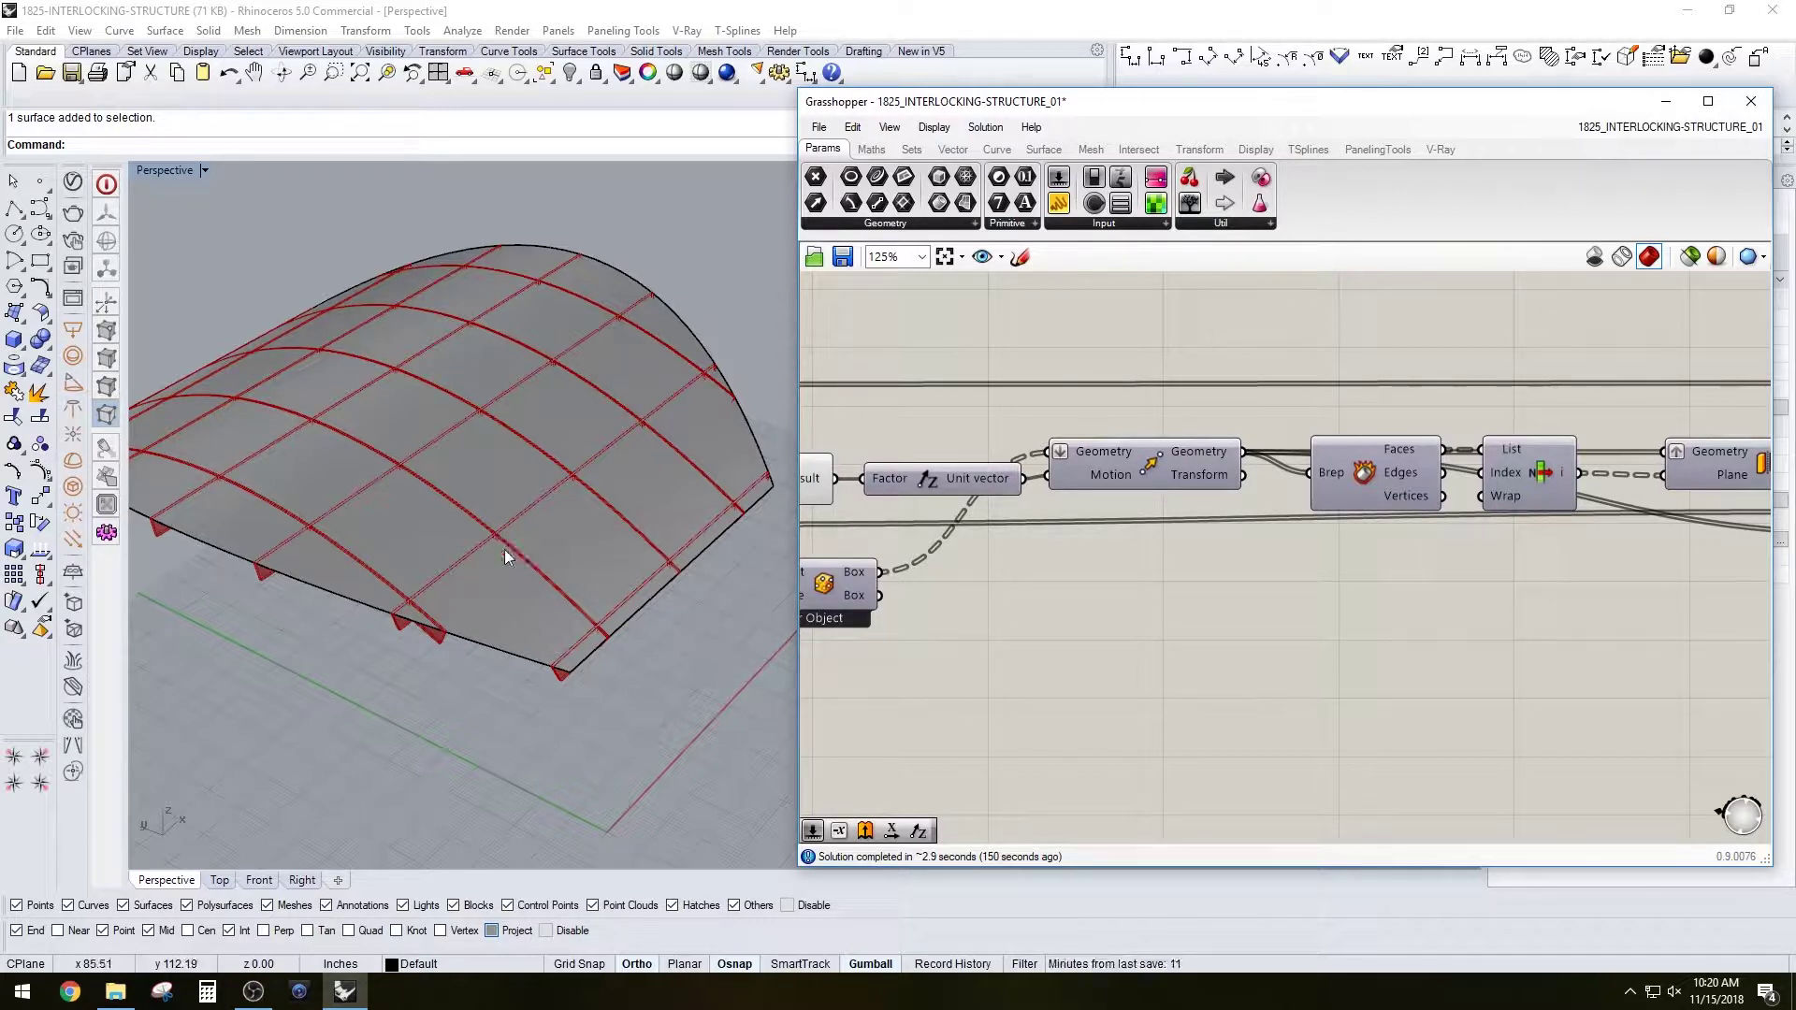
Trace the whole definition from the input sliders through to the final Group components that collect the notched slats.
scroll(1338, 596, "down", 4)
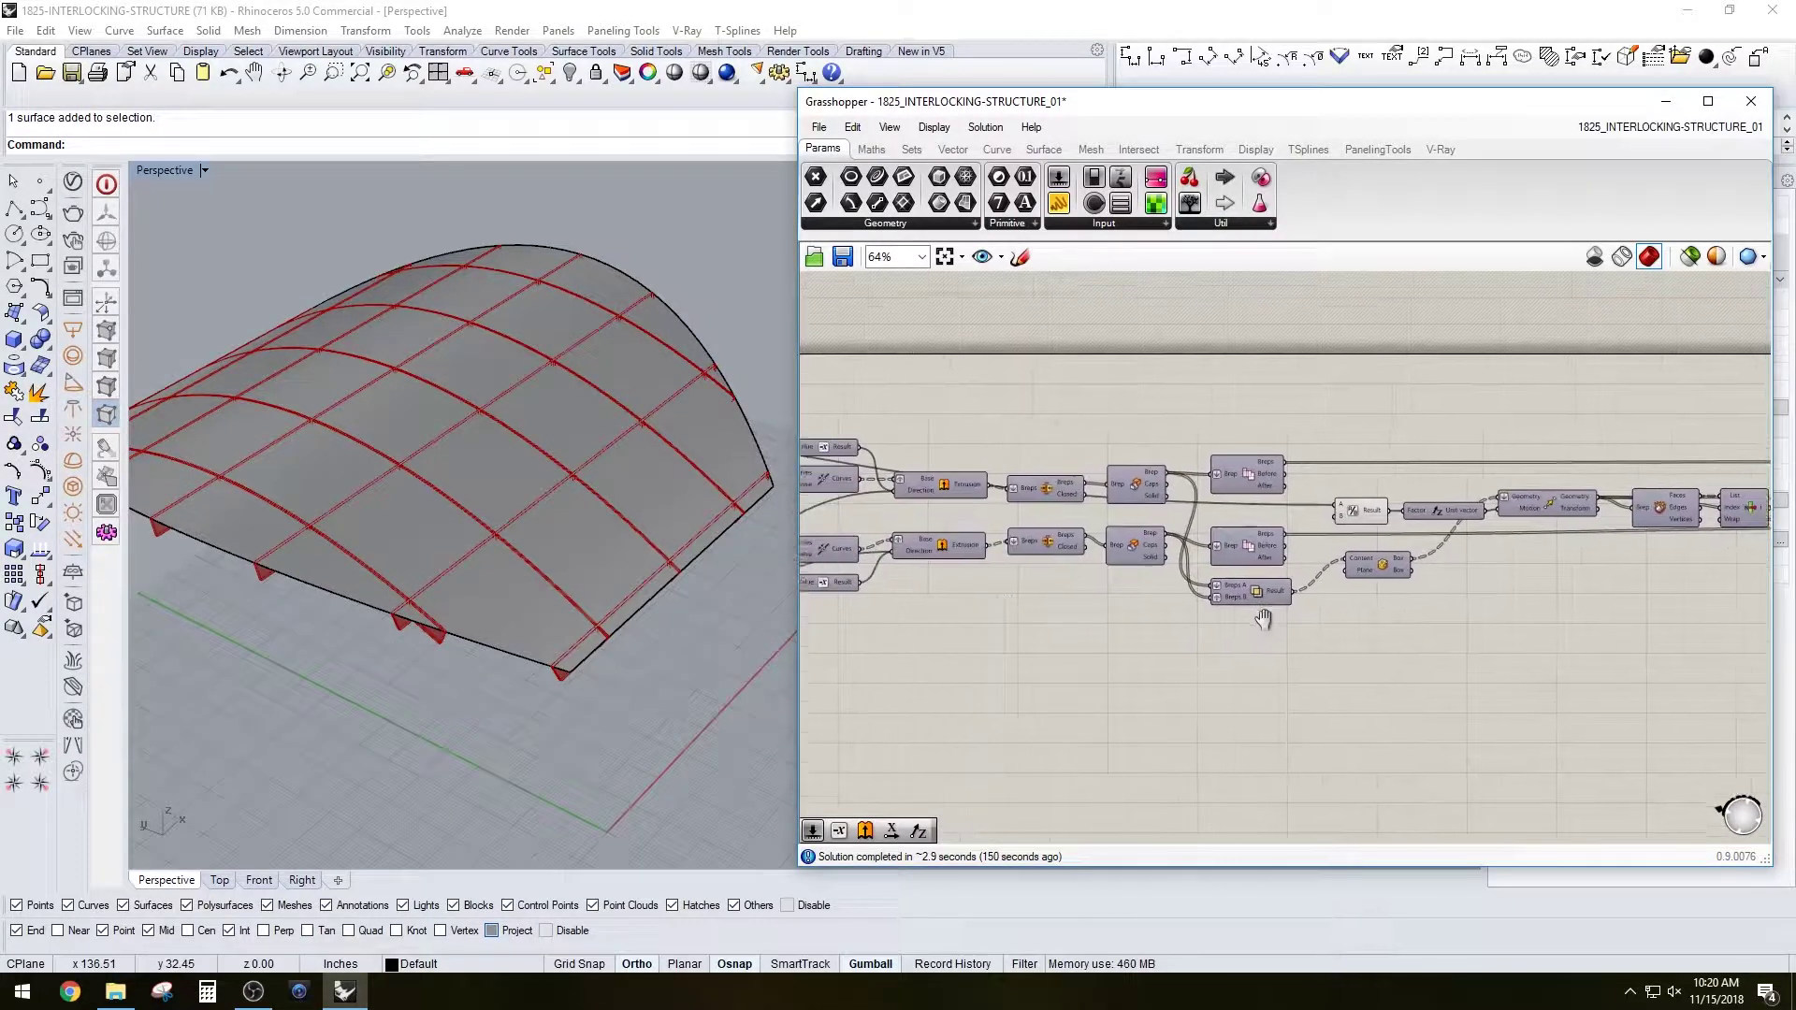
scroll(1258, 606, "down", 4)
right_click_drag(1257, 608, 1471, 552)
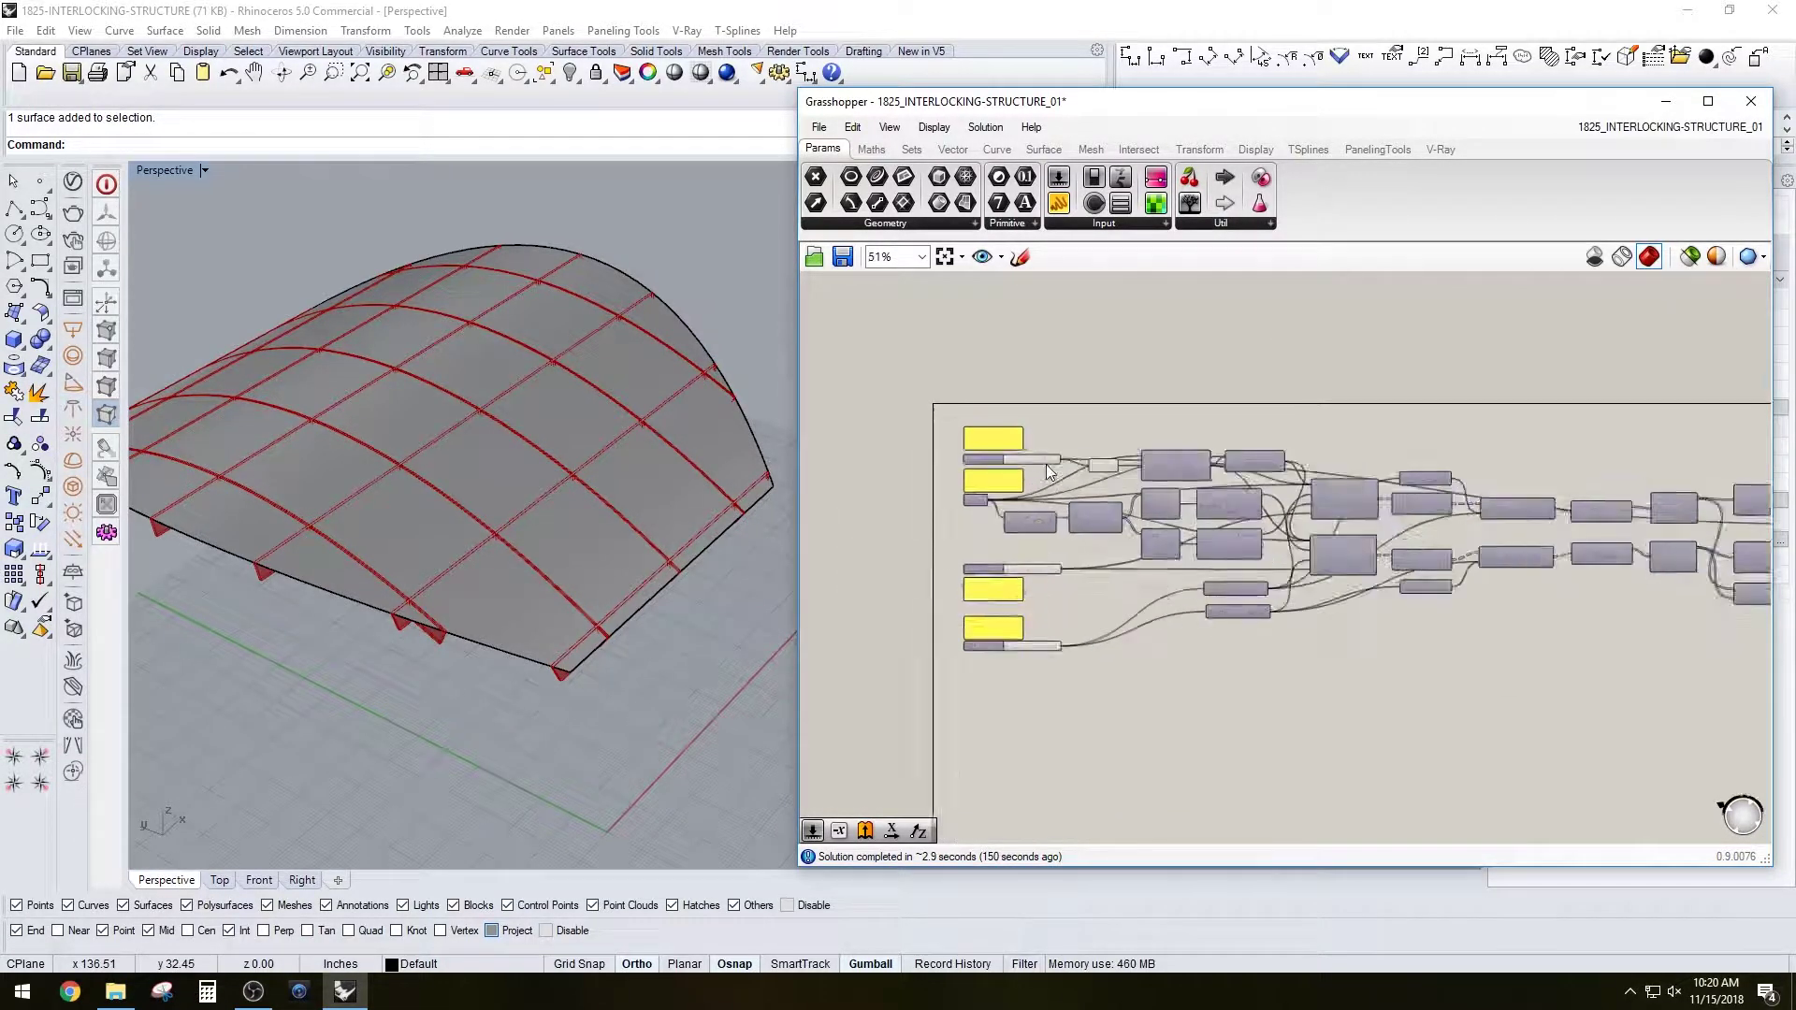
scroll(1029, 524, "up", 5)
scroll(1126, 578, "down", 1)
right_click_drag(1591, 590, 867, 553)
right_click_drag(1740, 558, 1287, 573)
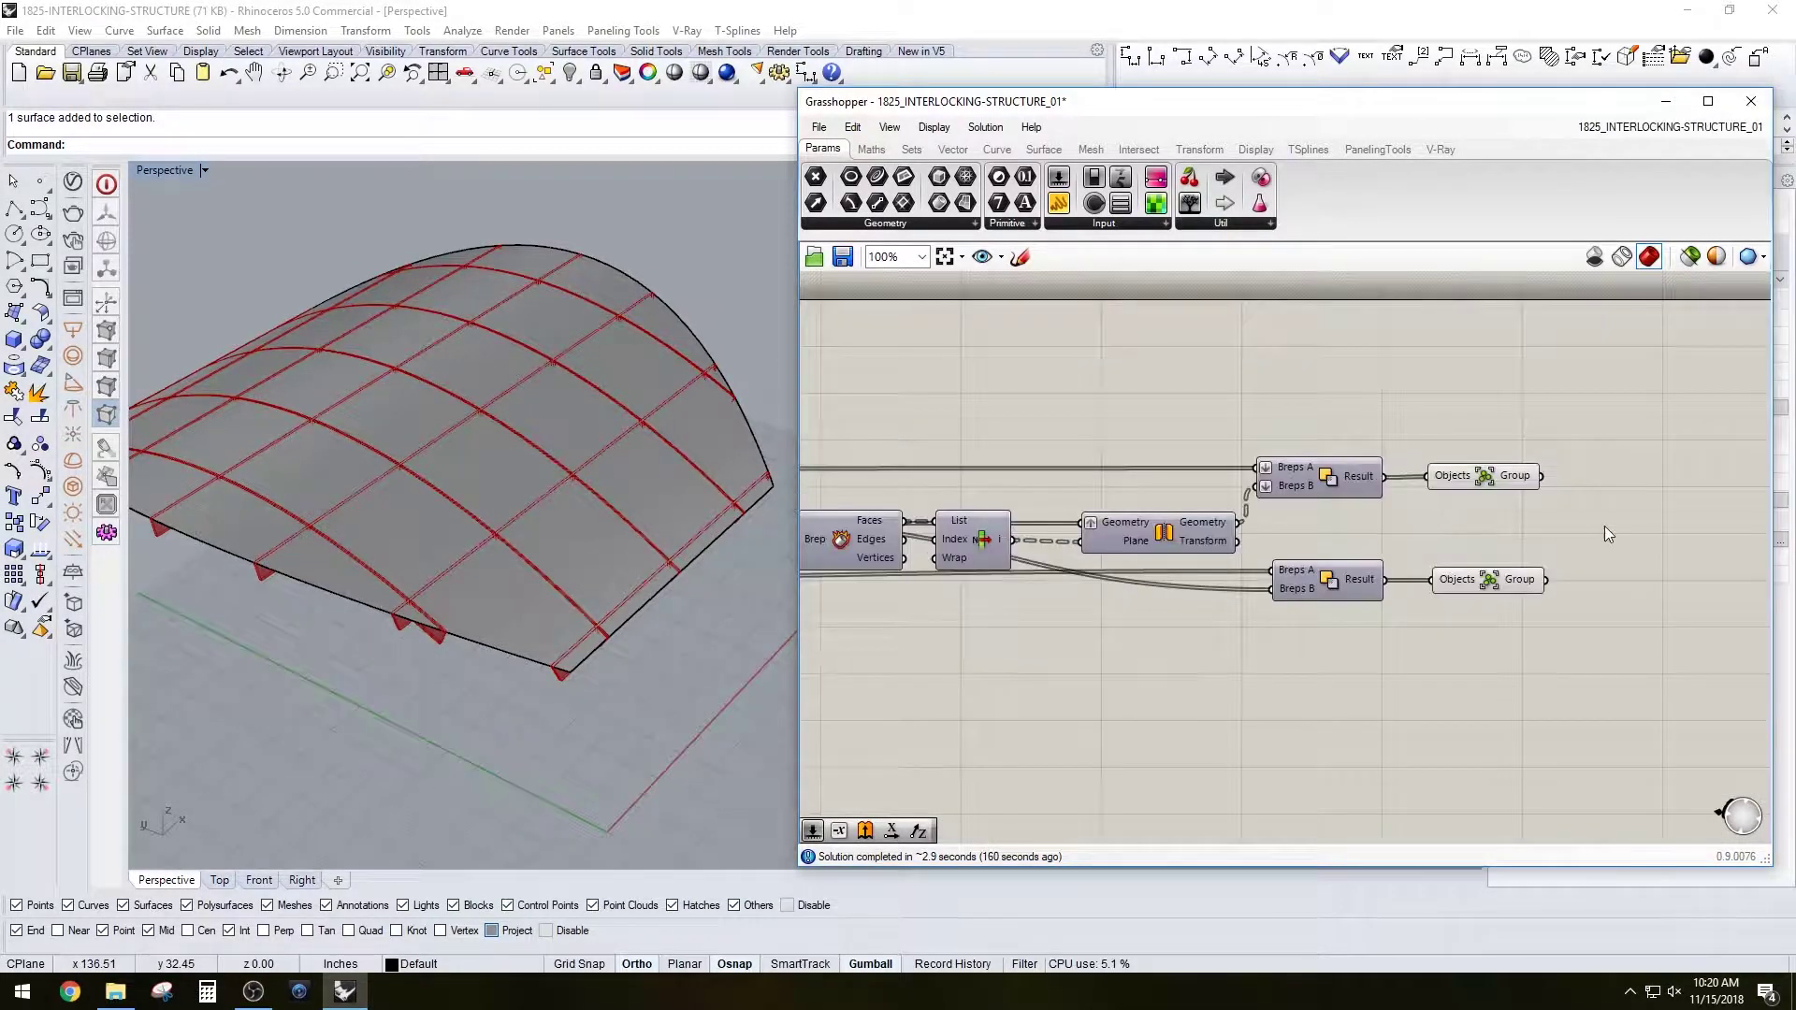
Select the two final Group components together and individually to examine which direction of notched slats each one holds.
left_click_drag(1588, 466, 1496, 607)
scroll(1572, 486, "up", 5)
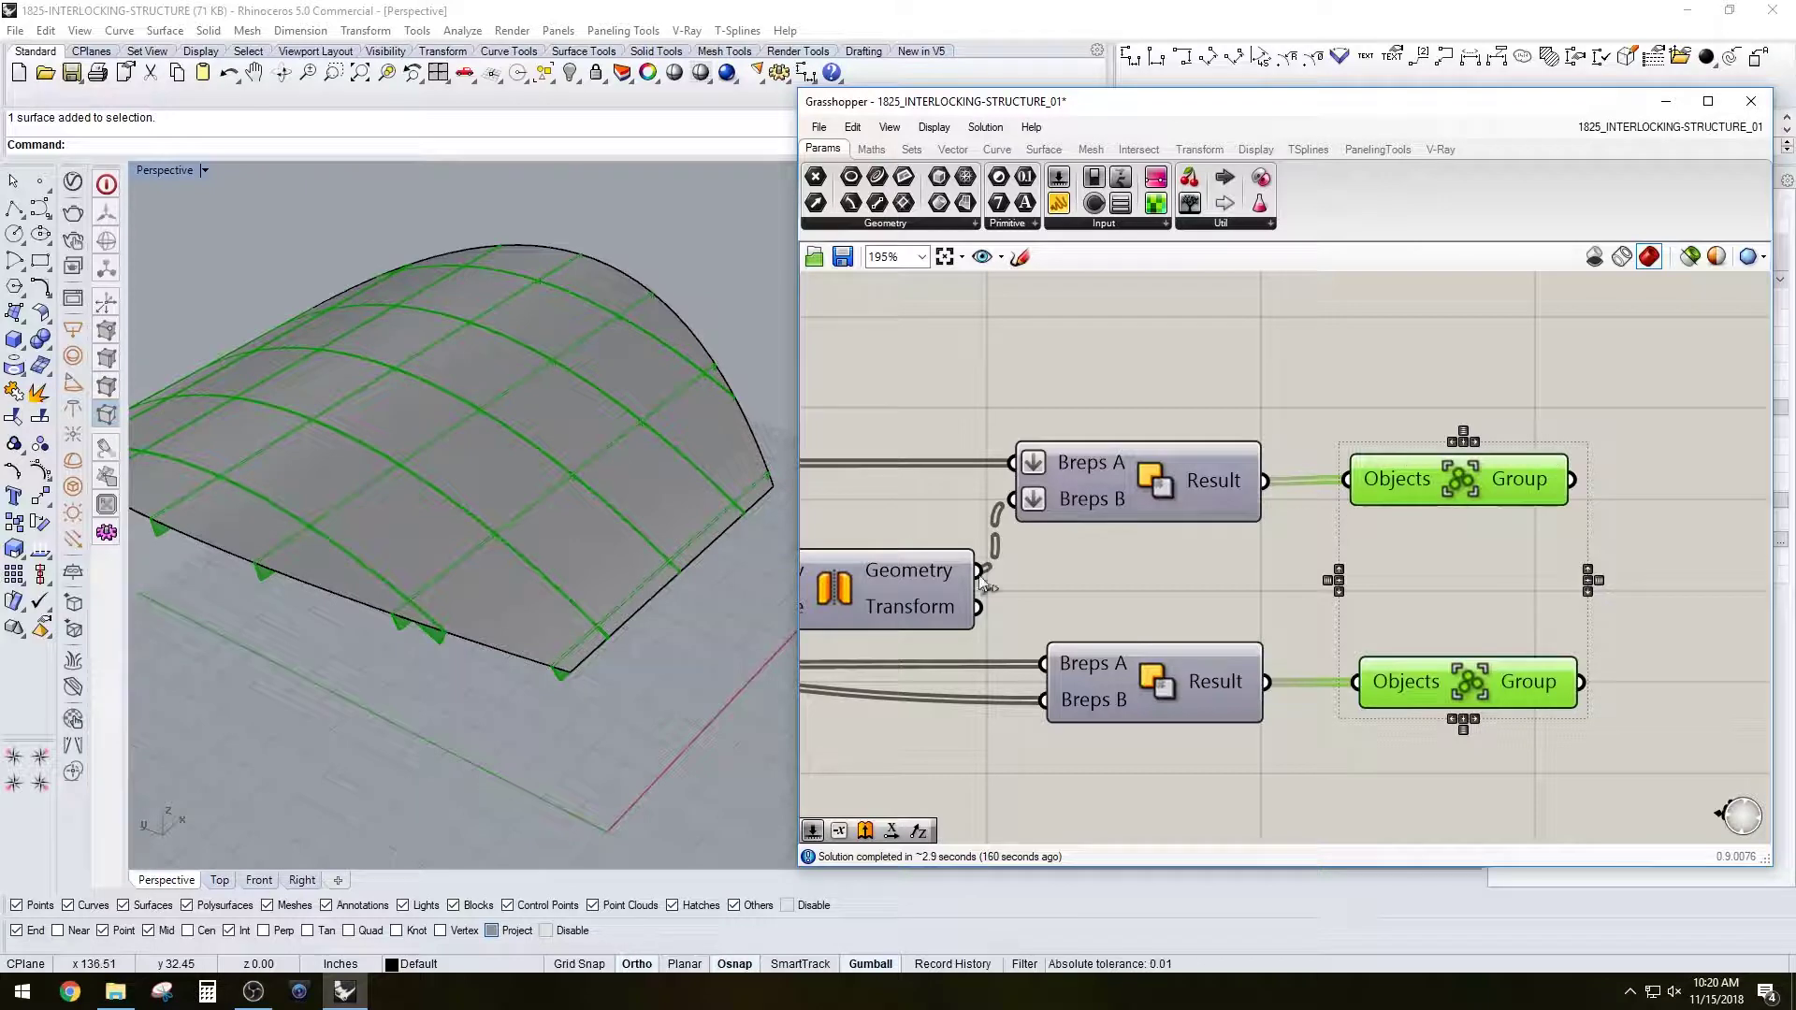
left_click(1384, 447)
left_click(1426, 494)
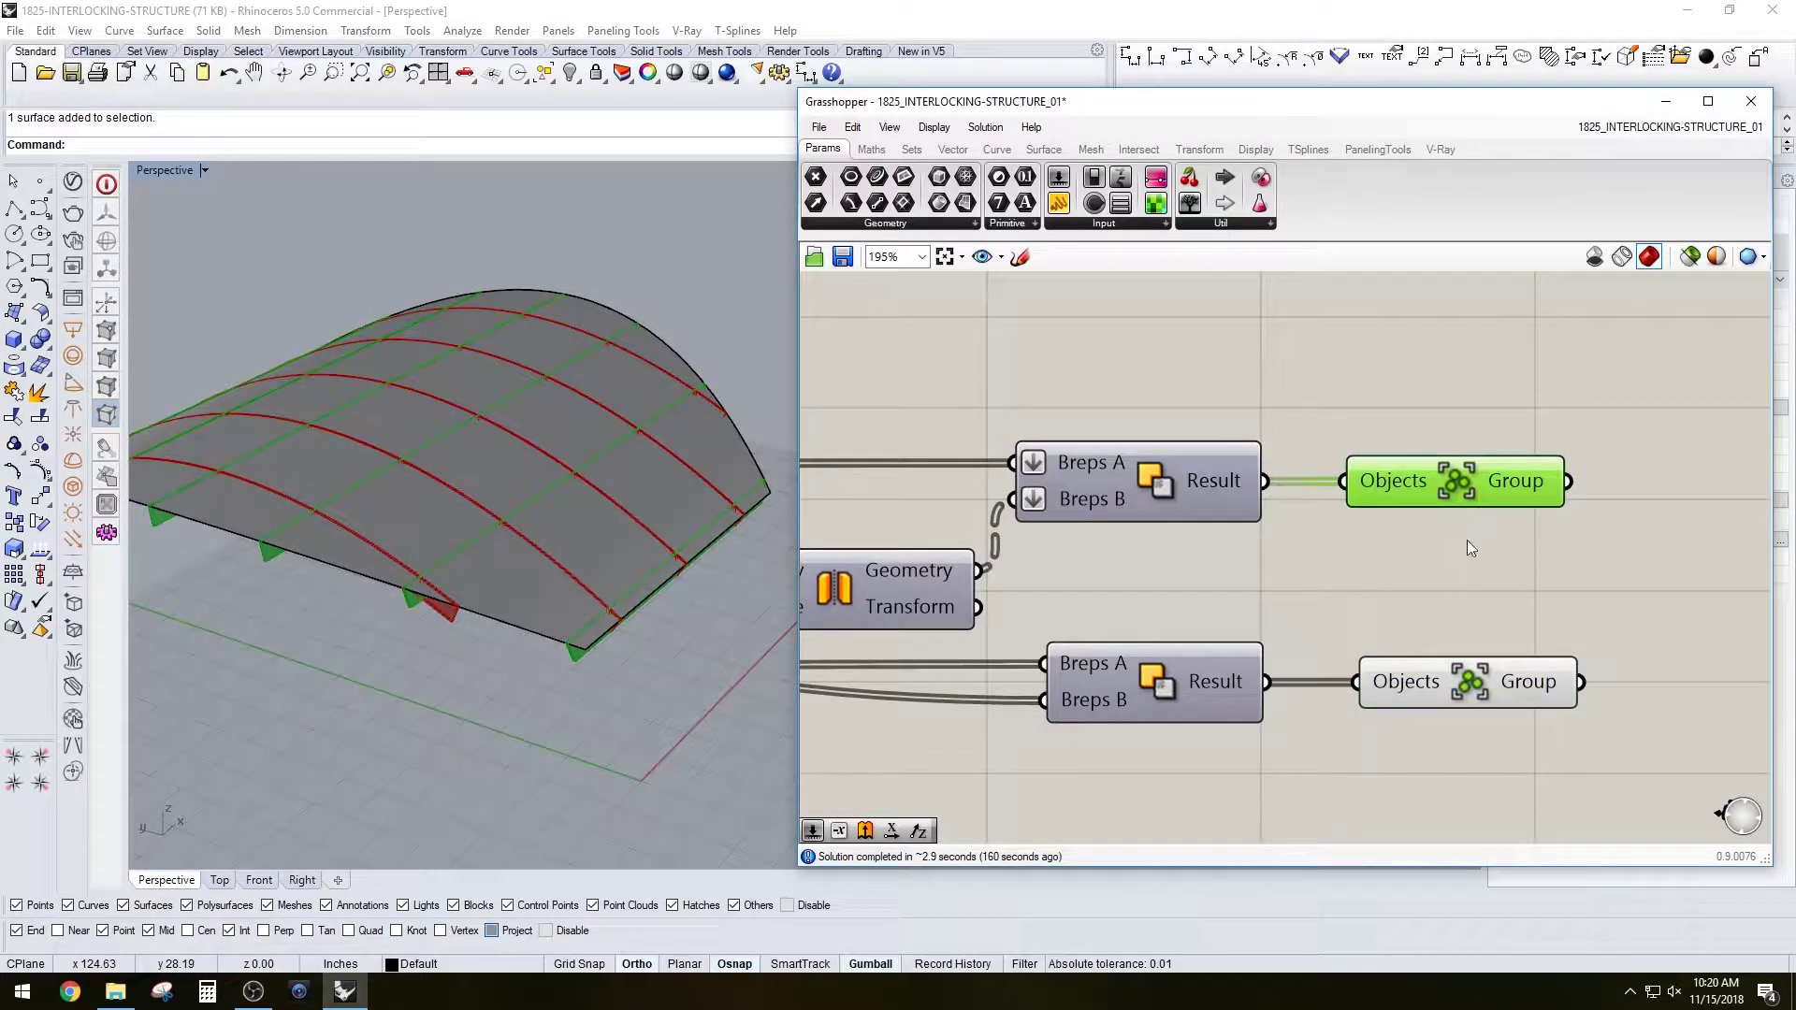
left_click(1478, 681)
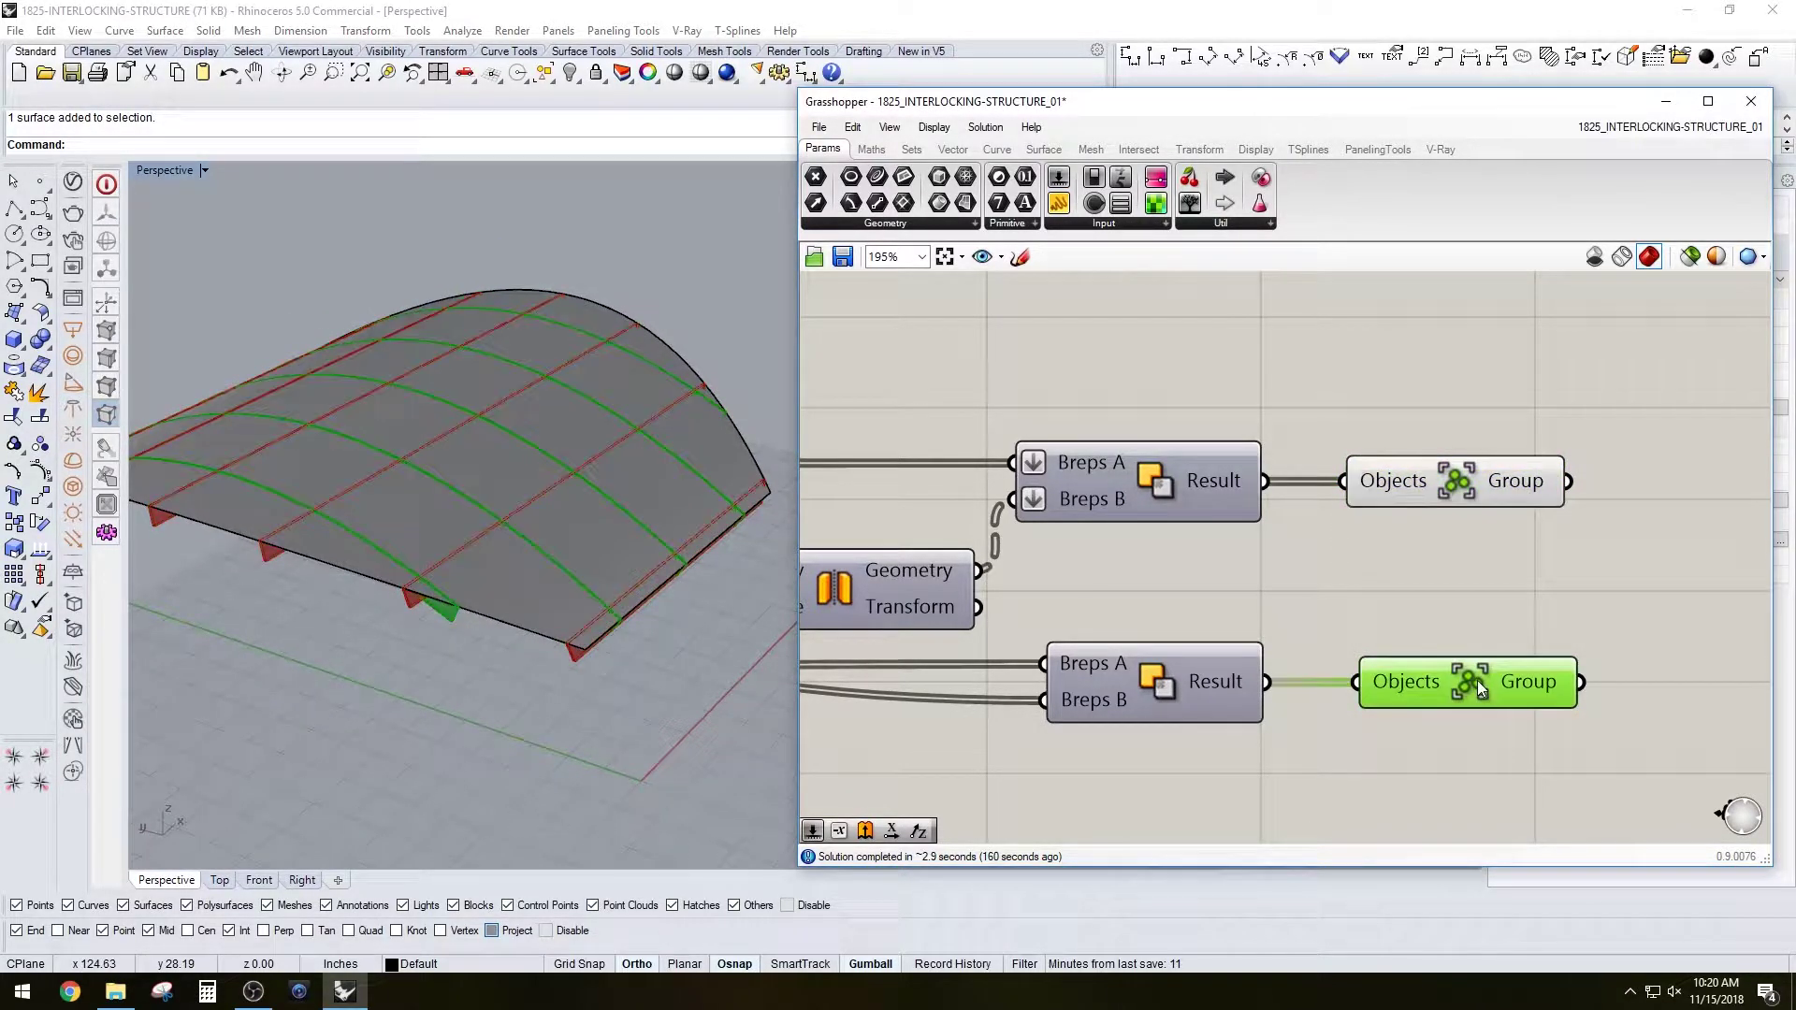
Bake the slats from both Group components and turn off the Grasshopper geometry preview.
left_click_drag(1698, 701, 1551, 432)
middle_click(1555, 438)
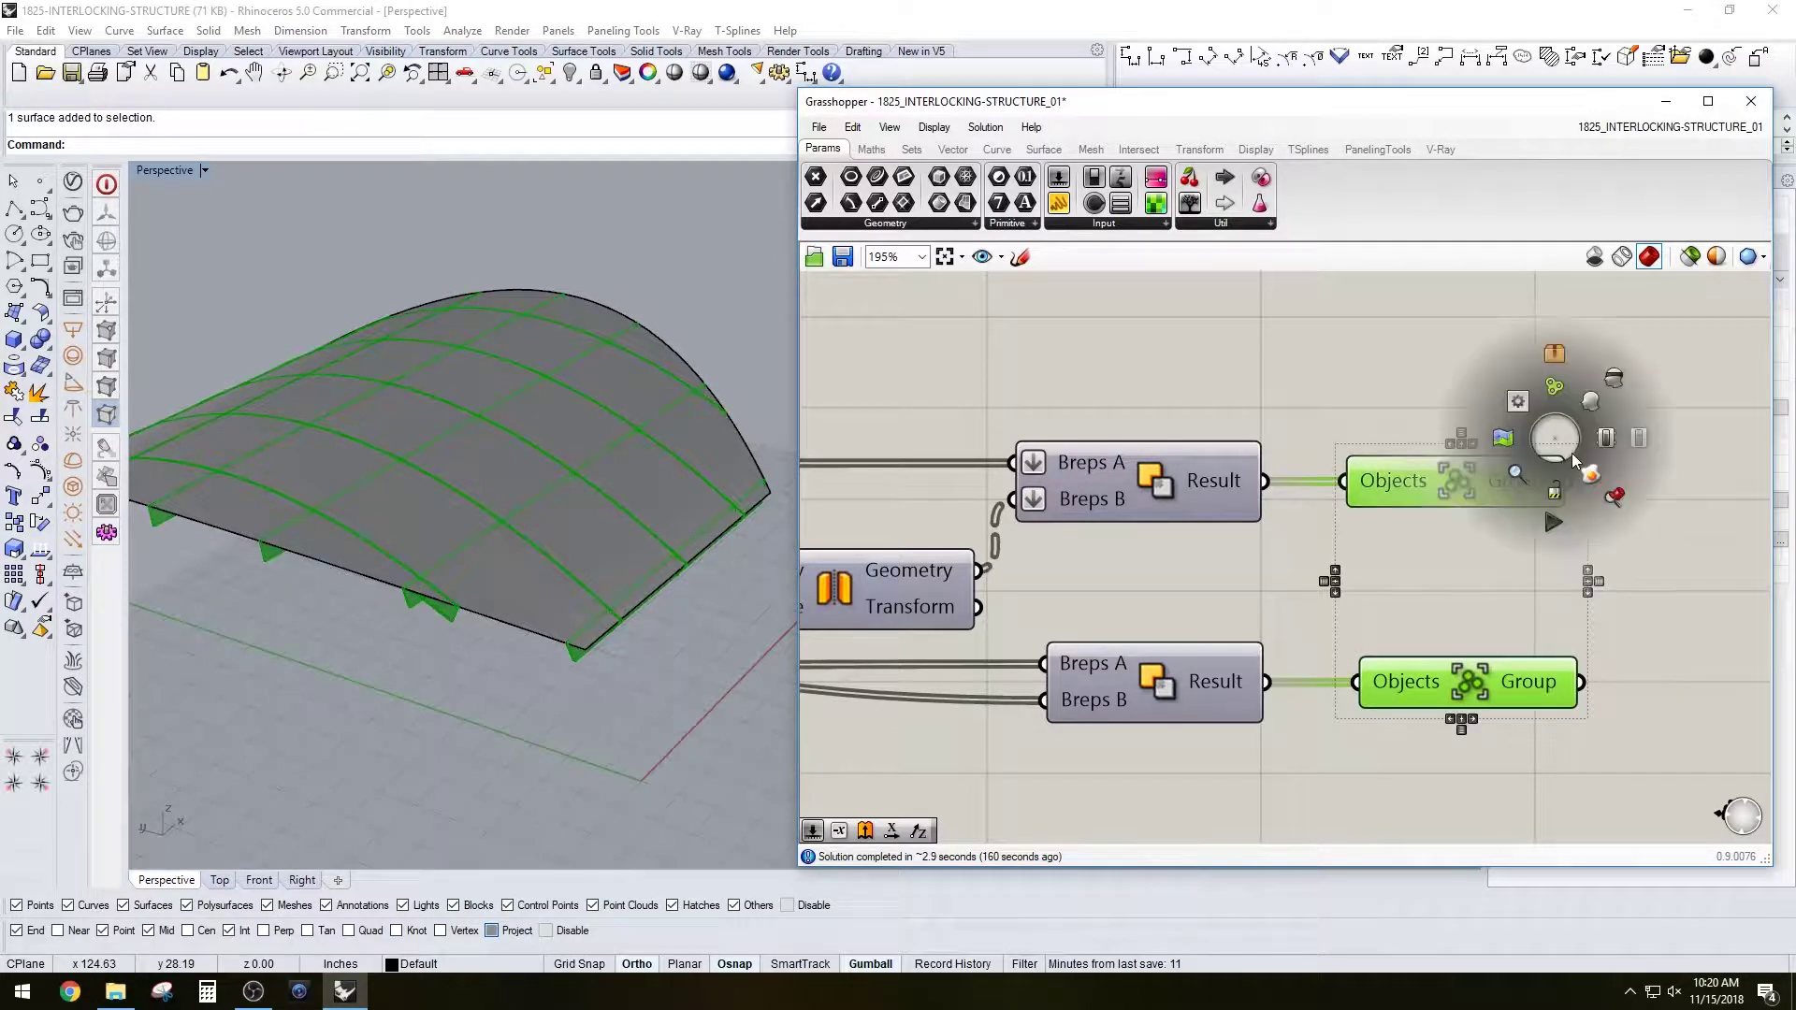
left_click(1594, 477)
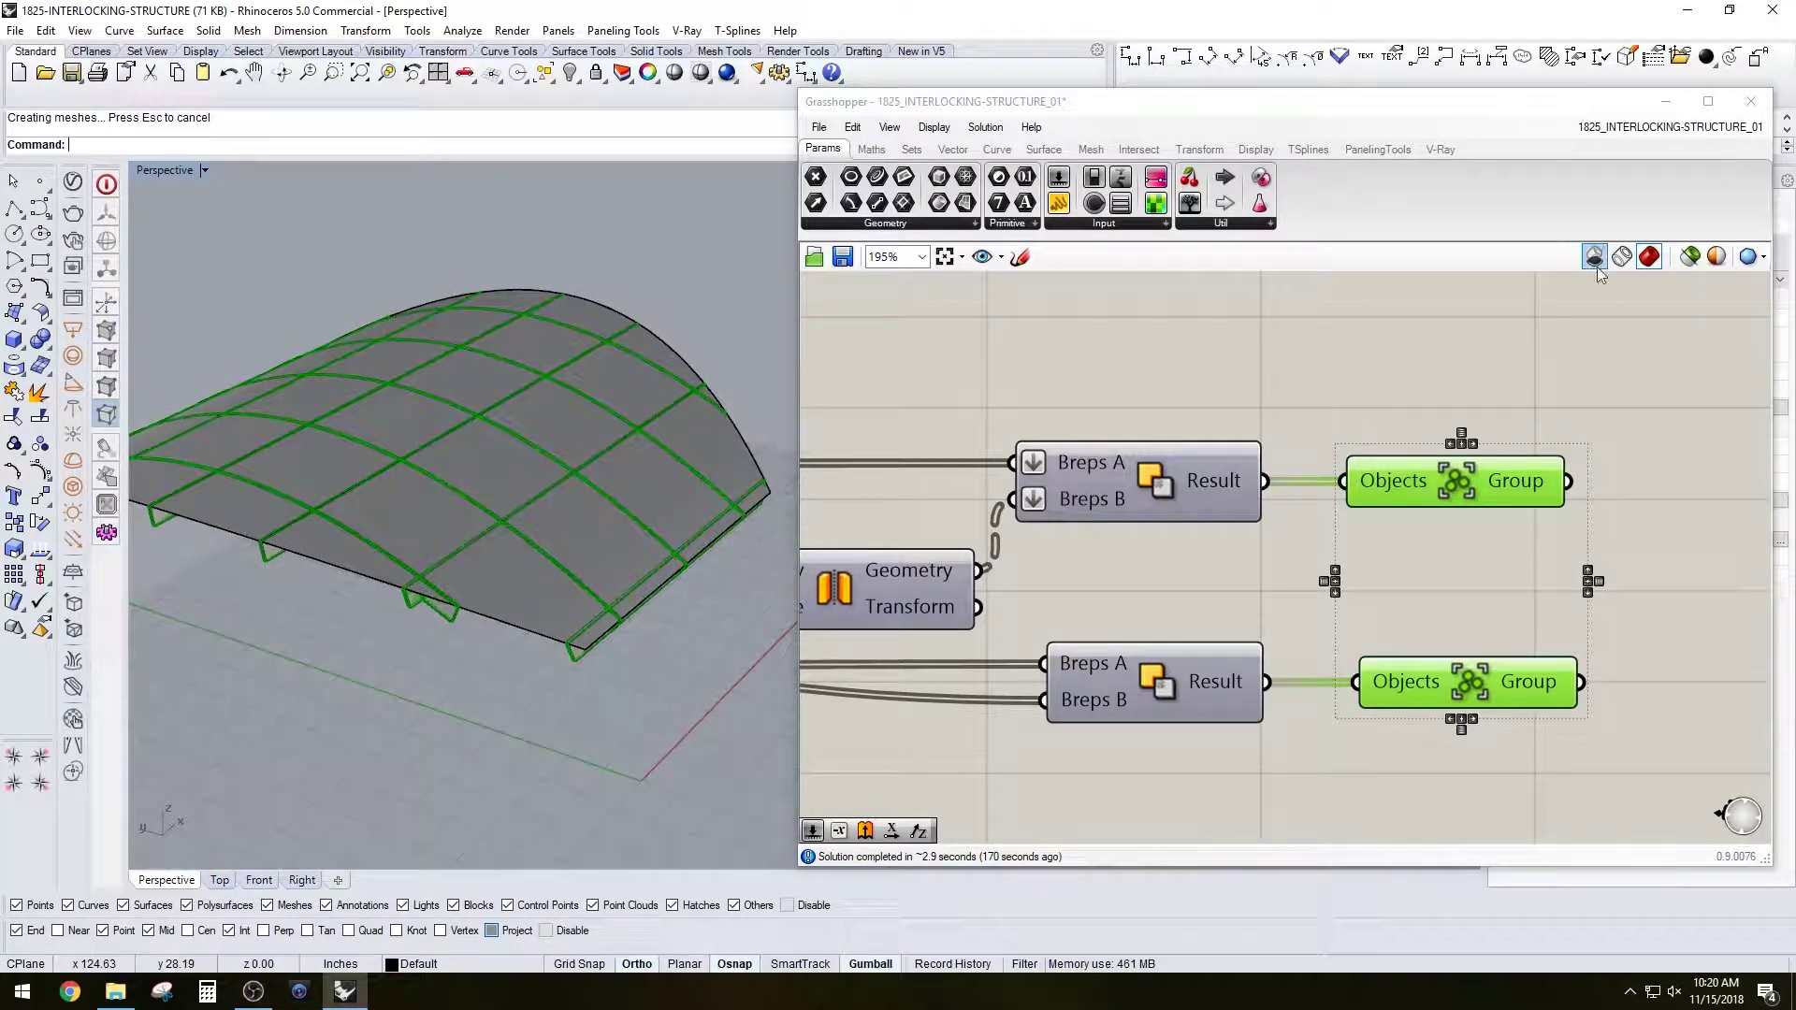
Minimize the Grasshopper window and hide the base surface in Rhino so only the baked slats remain in view.
left_click(1665, 101)
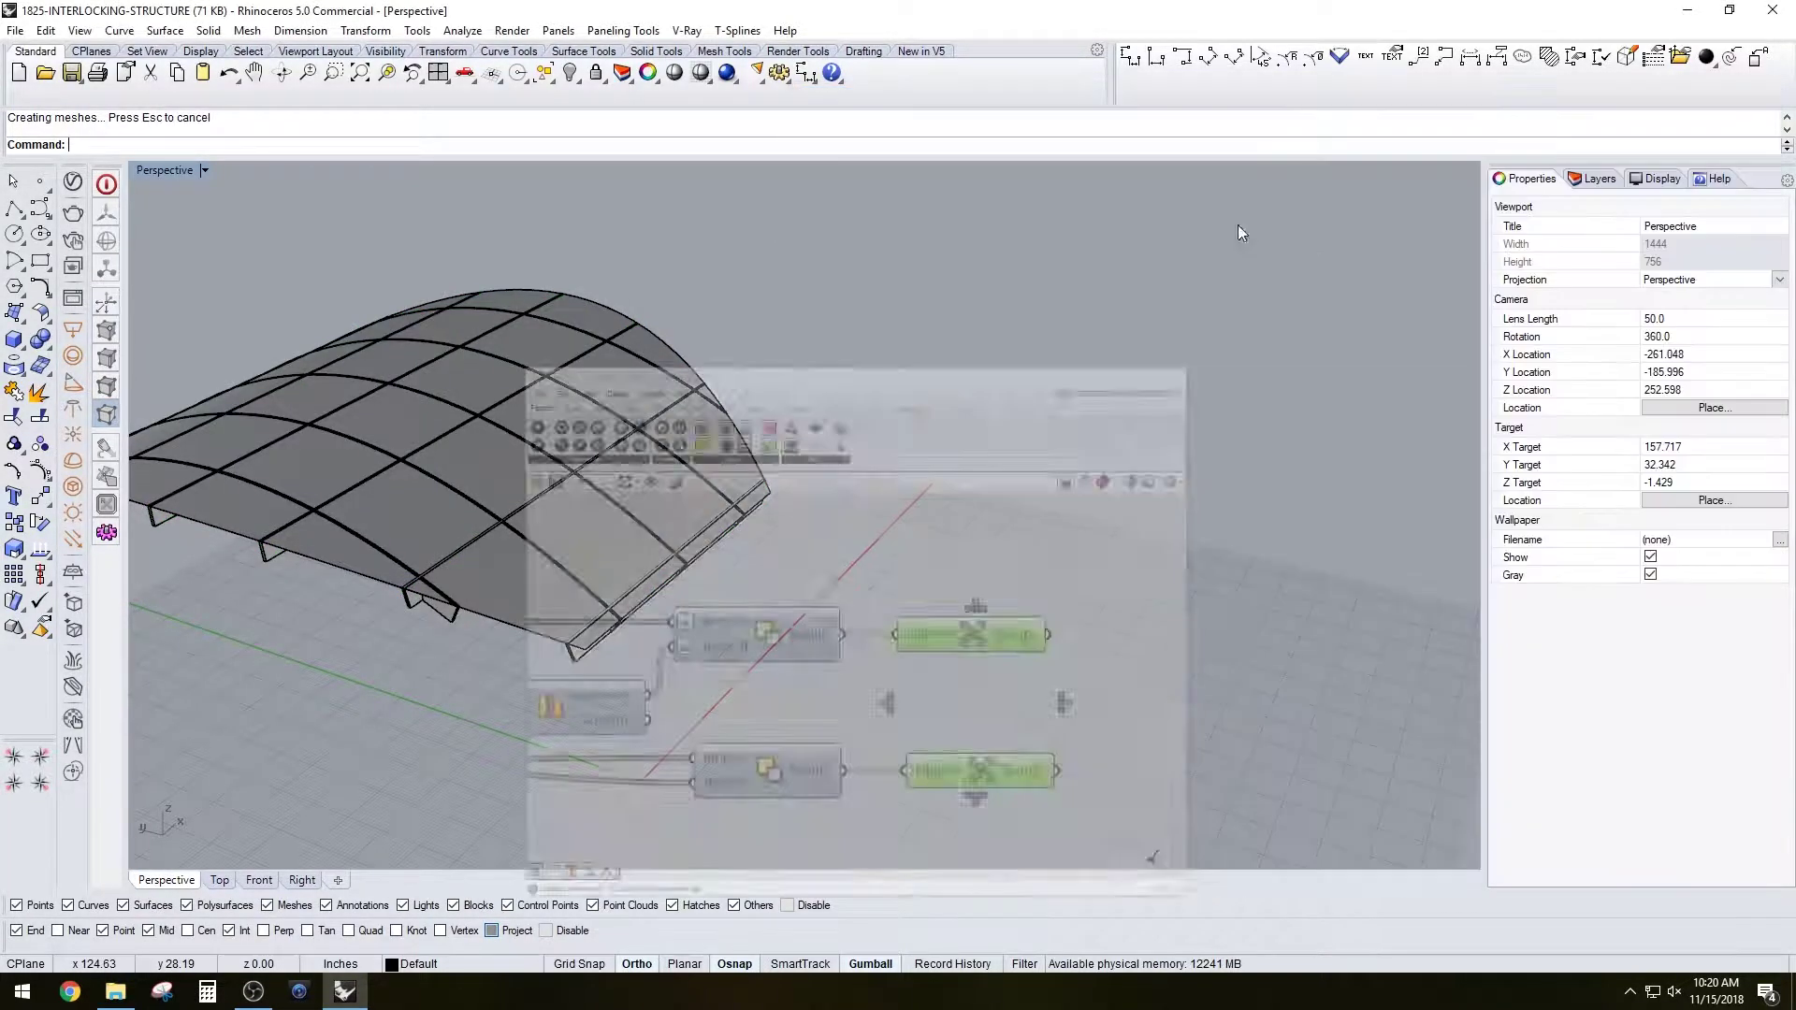
left_click(647, 479)
key("ctrl+h")
right_click_drag(569, 518, 935, 565)
scroll(936, 565, "down", 5)
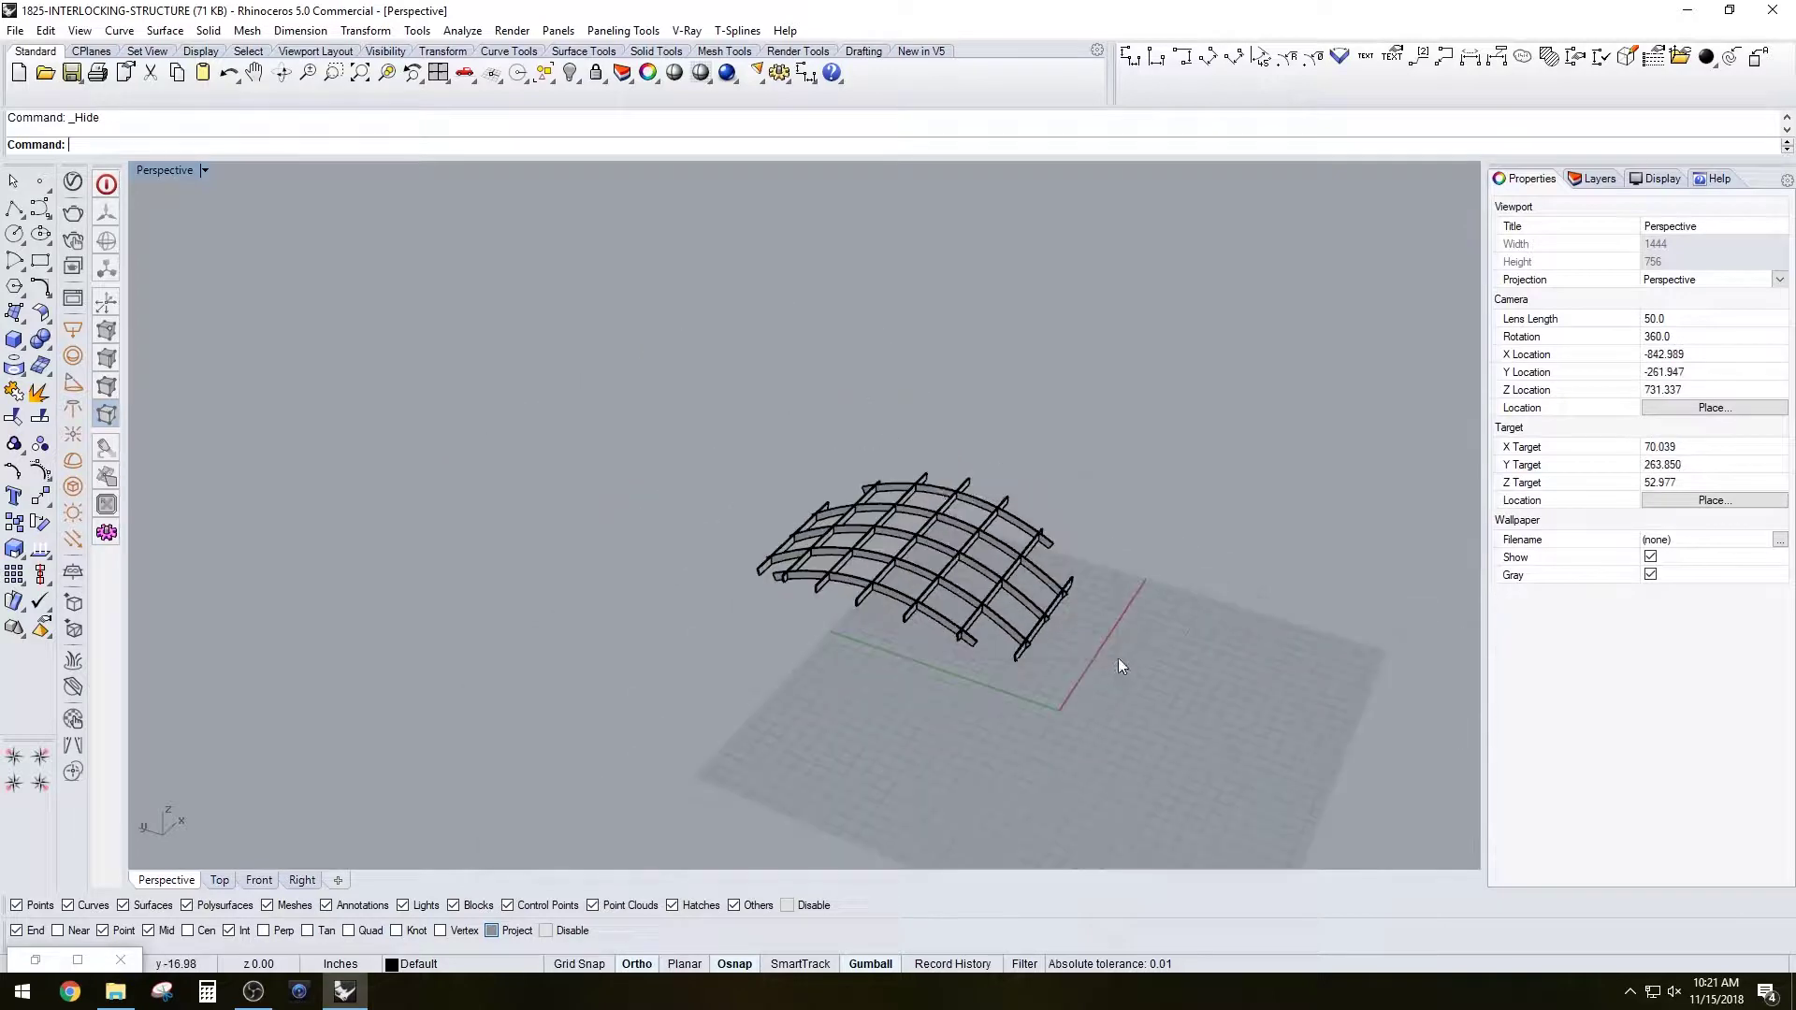
Move all the baked slats clear of their original location and show the hidden base surface.
key("ctrl+a")
left_click_drag(908, 557, 565, 451)
type("show")
key("Return")
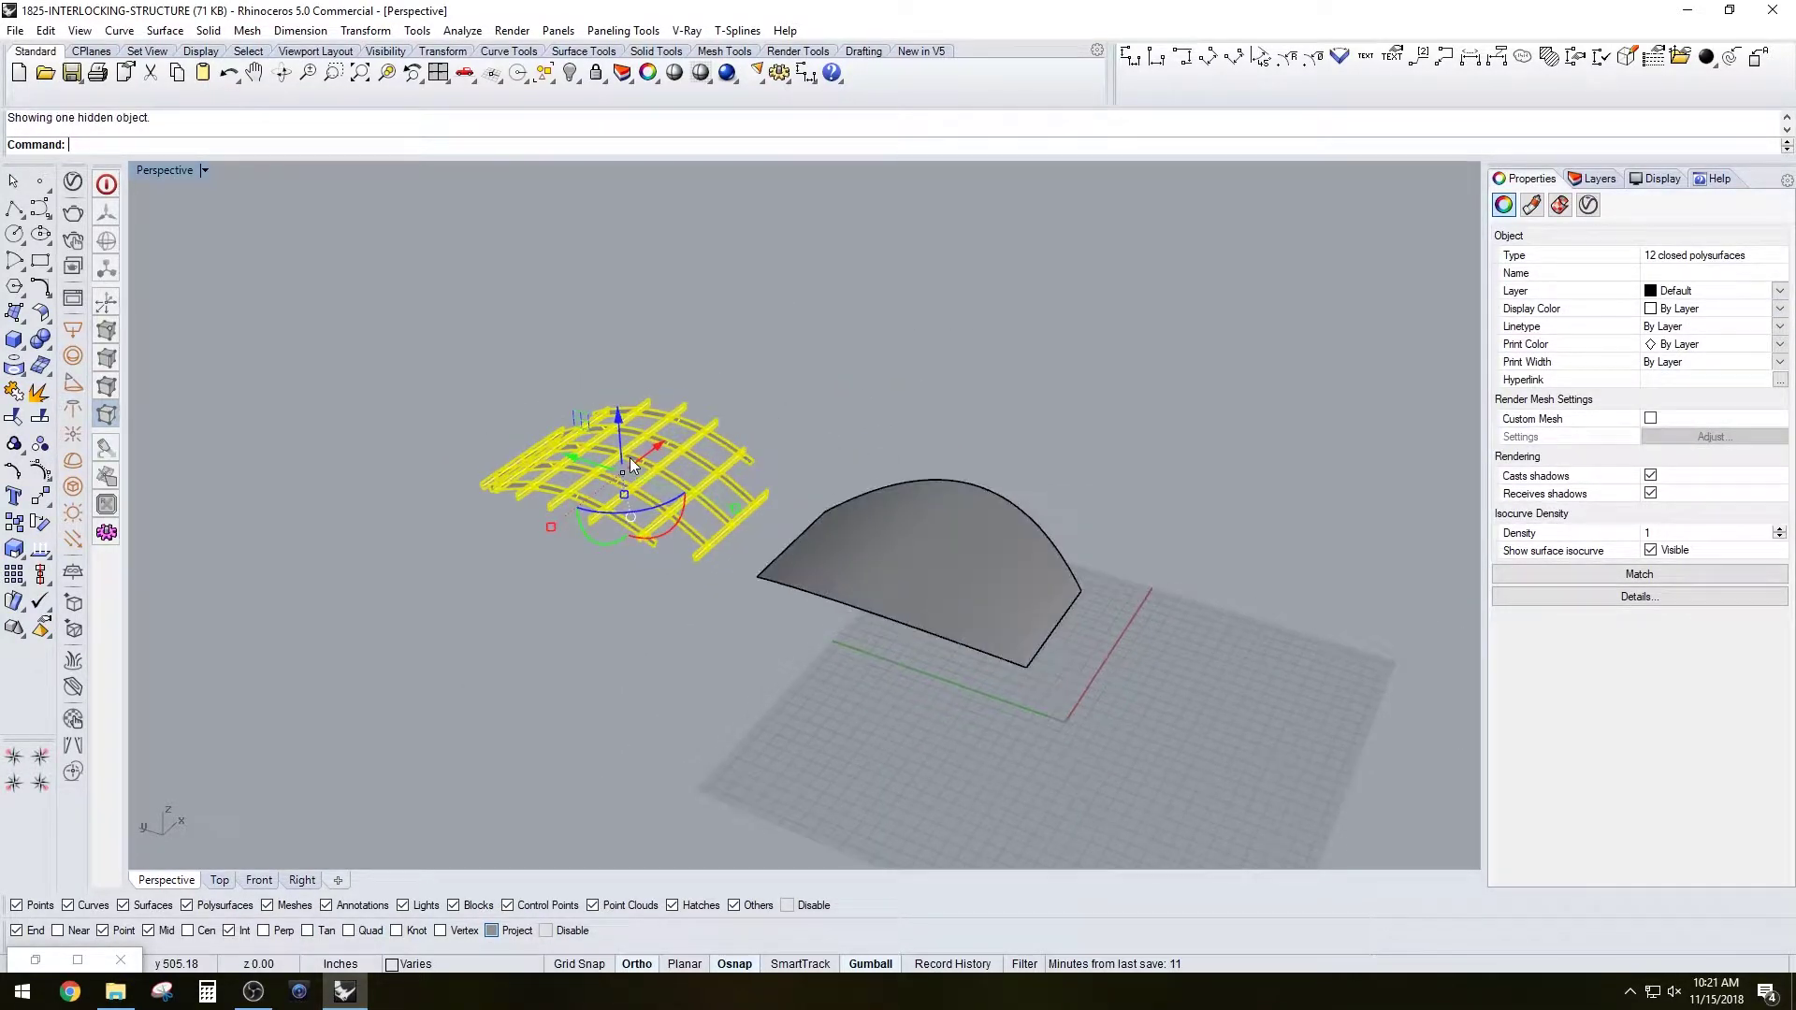
left_click(823, 439)
scroll(1126, 459, "up", 2)
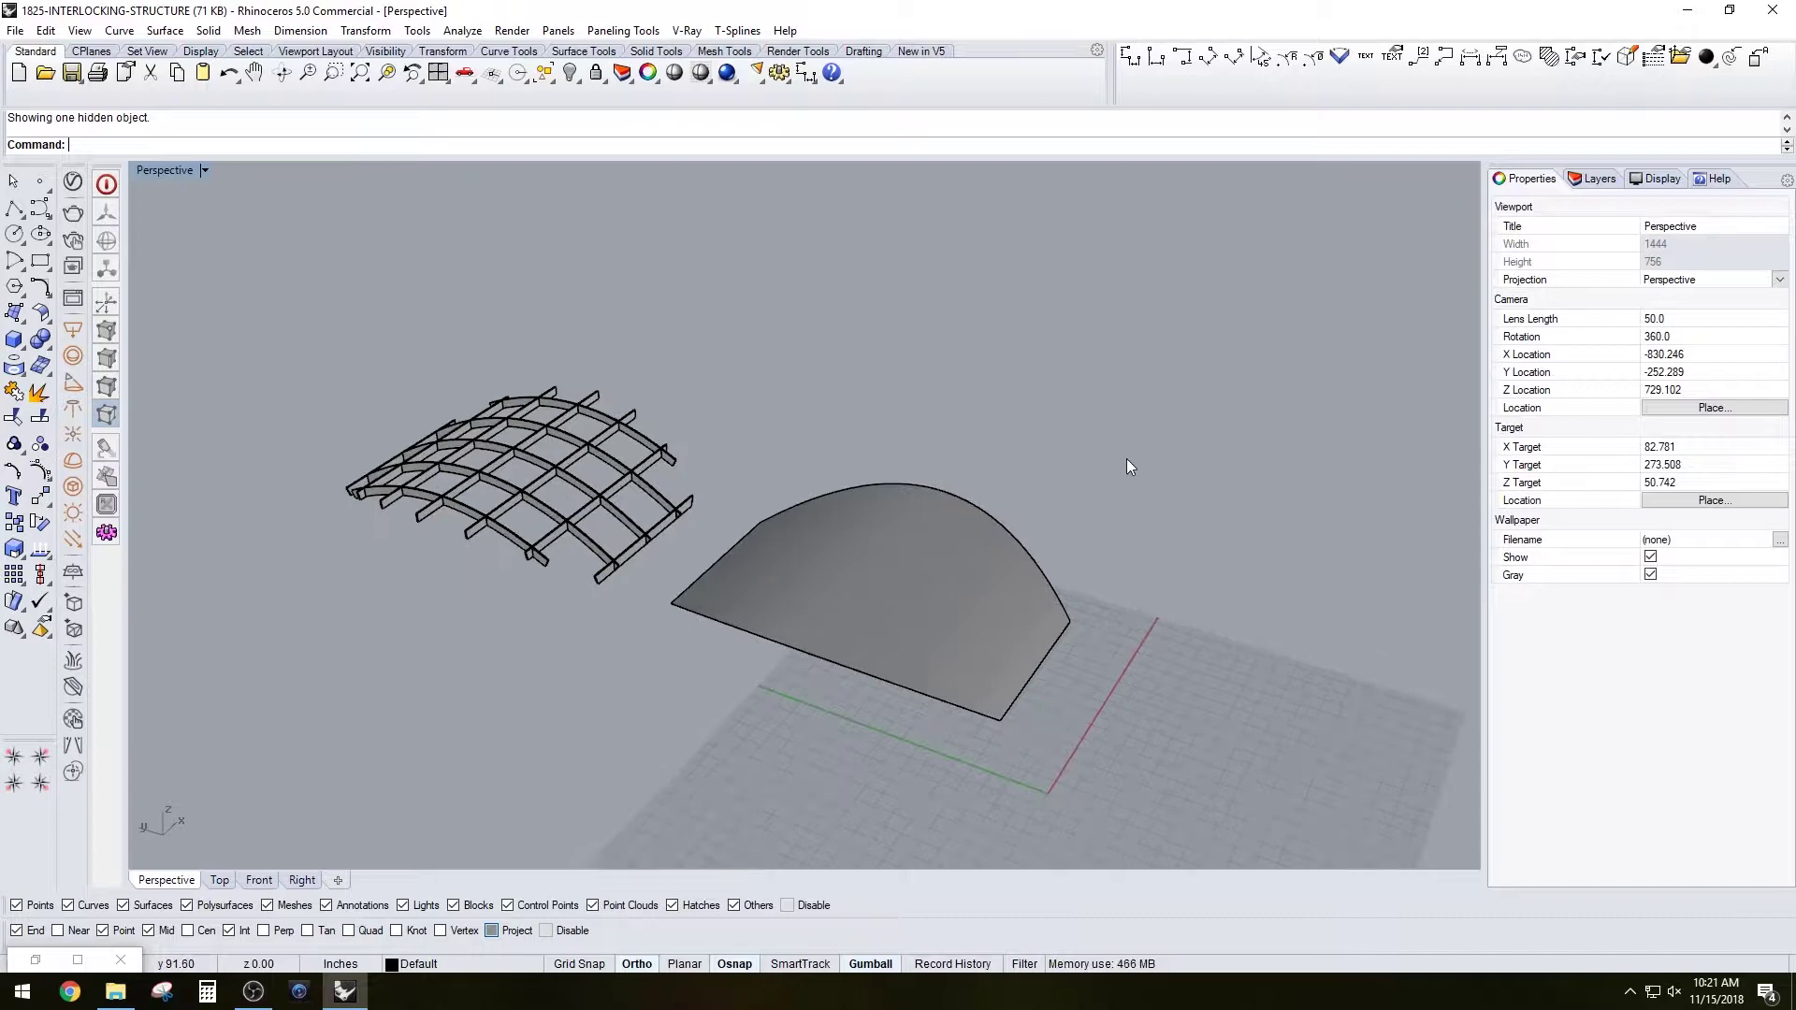
Restore the Grasshopper window with shaded preview turned on and place it clear of the slats and surface.
left_click(78, 960)
left_click(1728, 10)
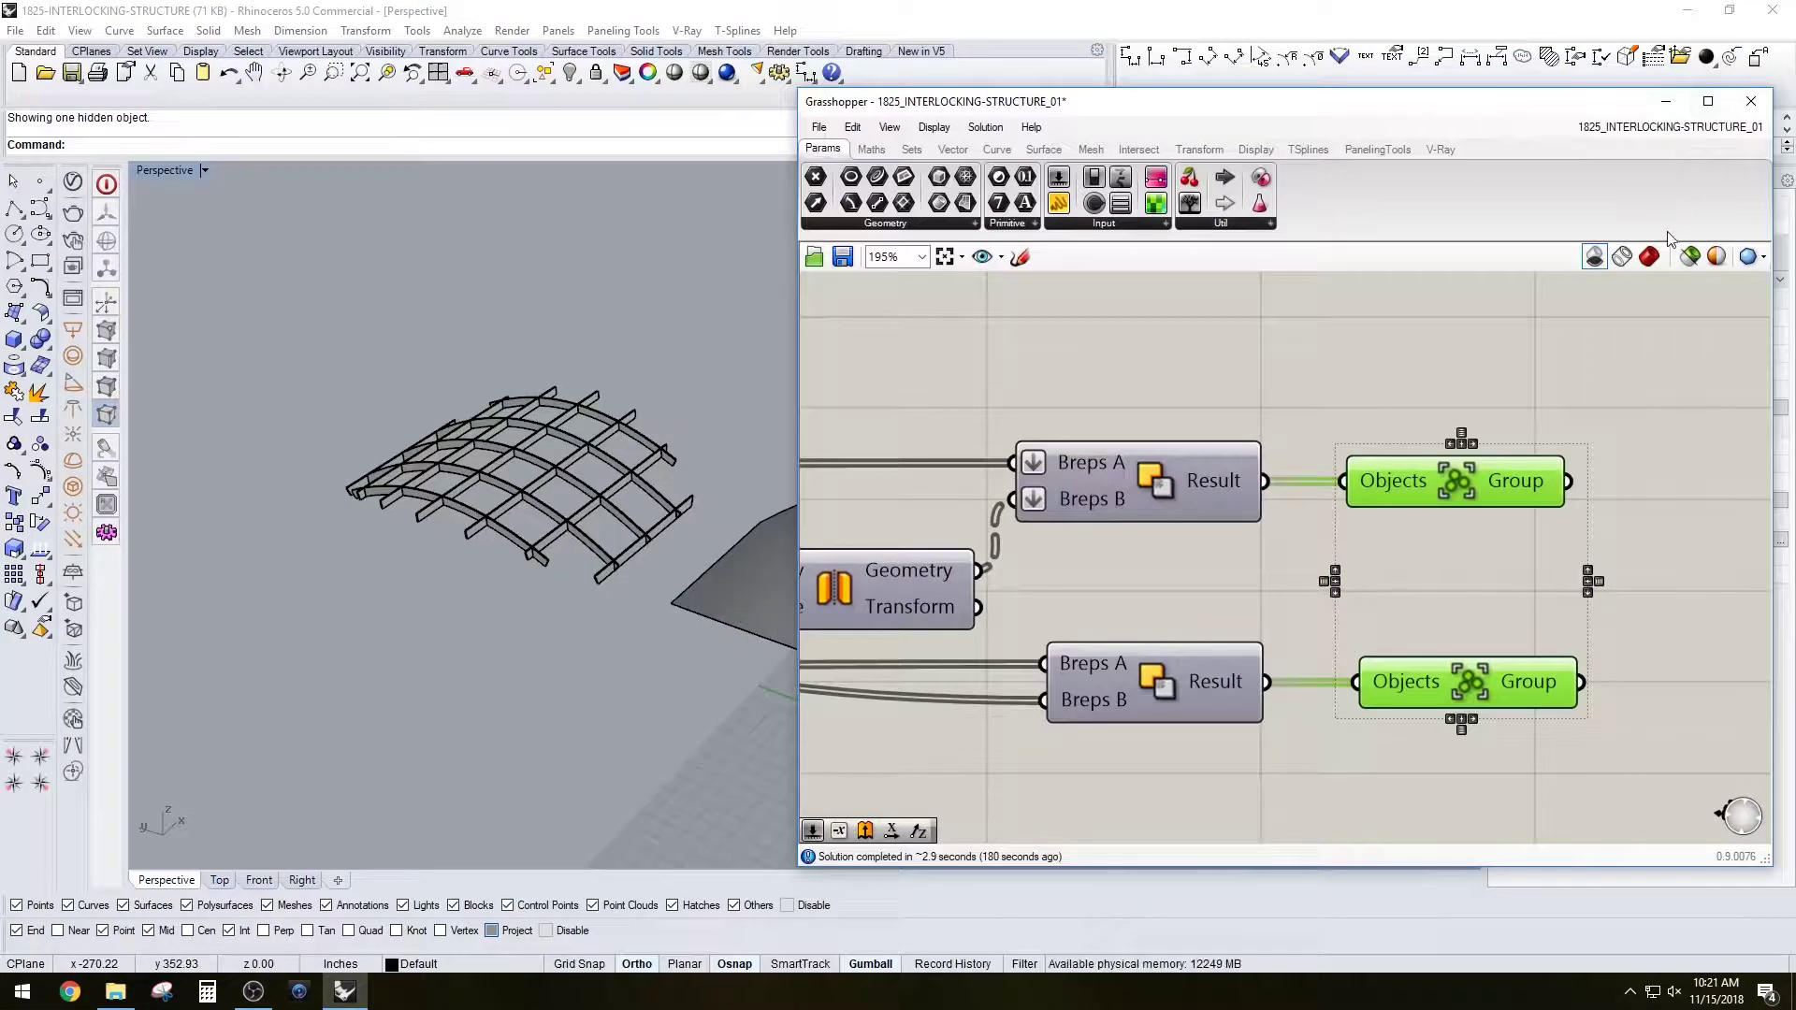
left_click(1656, 258)
mouse_move(1375, 103)
left_mouse_down()
mouse_move(1459, 122)
mouse_move(1542, 469)
left_mouse_up()
right_click_drag(580, 468, 543, 535)
Hide the base surface to compare the previewed slats with the baked copy, and bring the Grasshopper window back over the viewport.
left_click(563, 547)
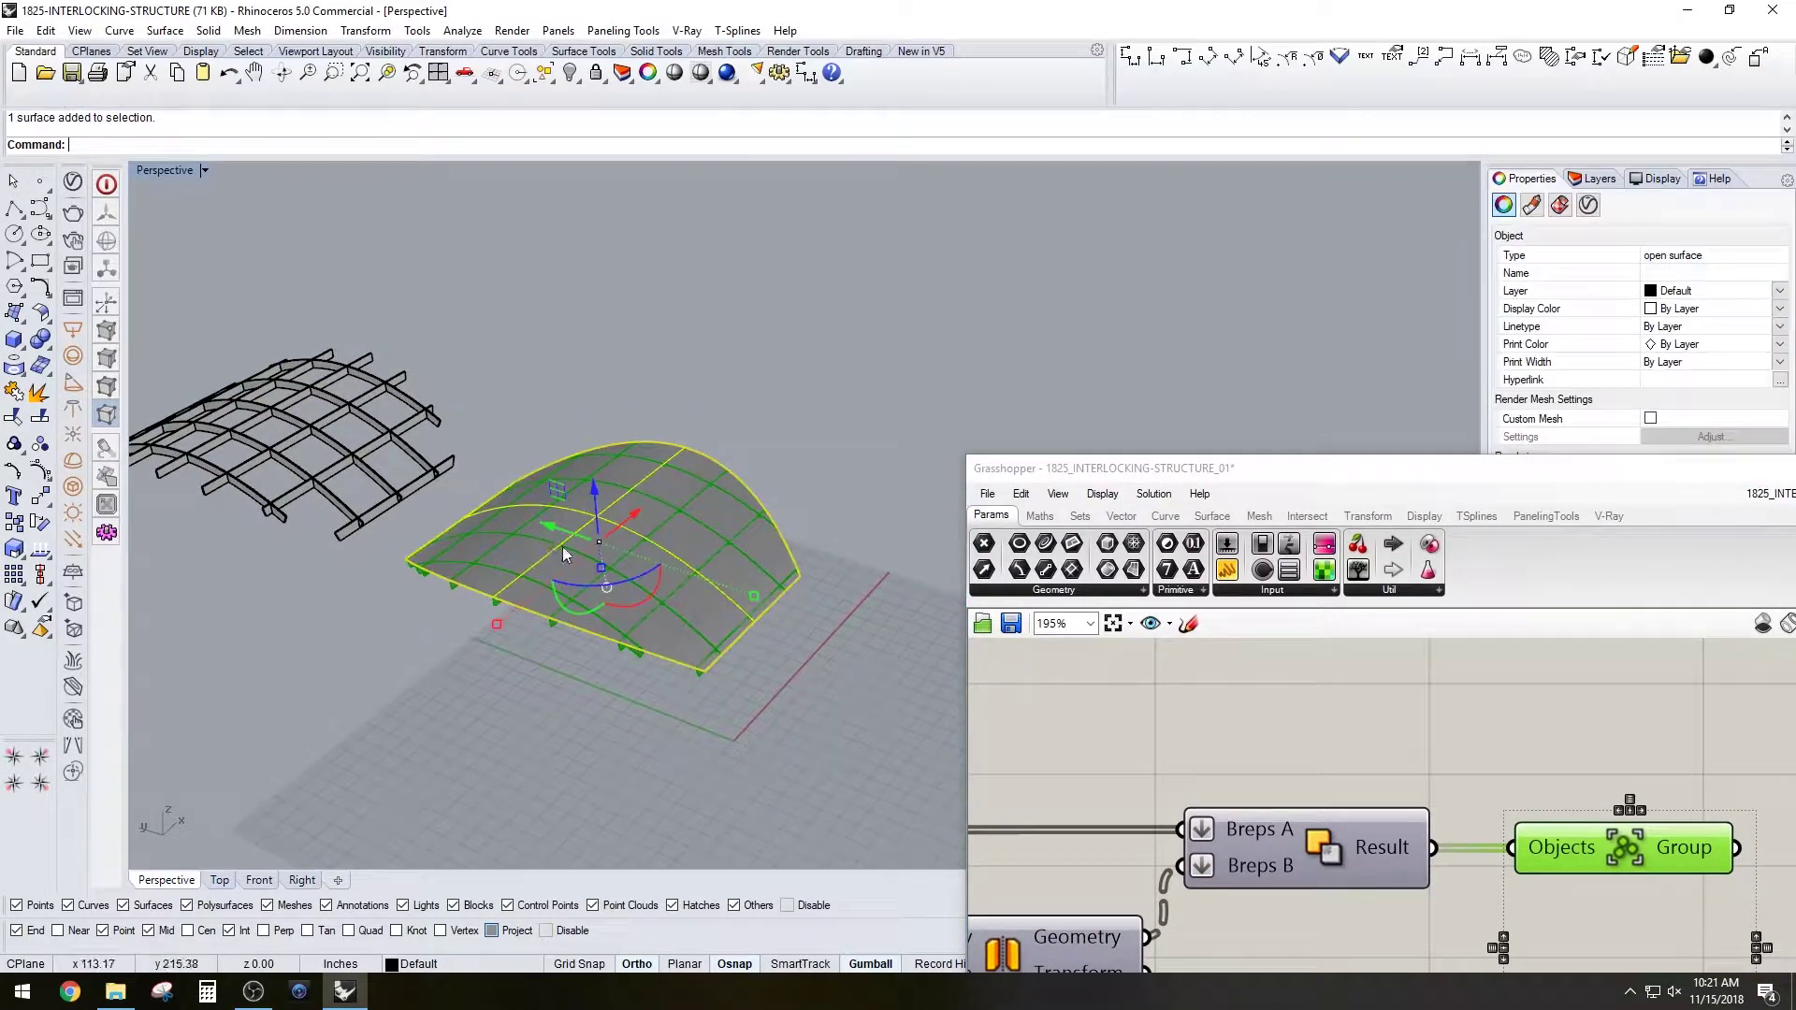
key("ctrl+h")
right_click_drag(566, 600, 582, 544)
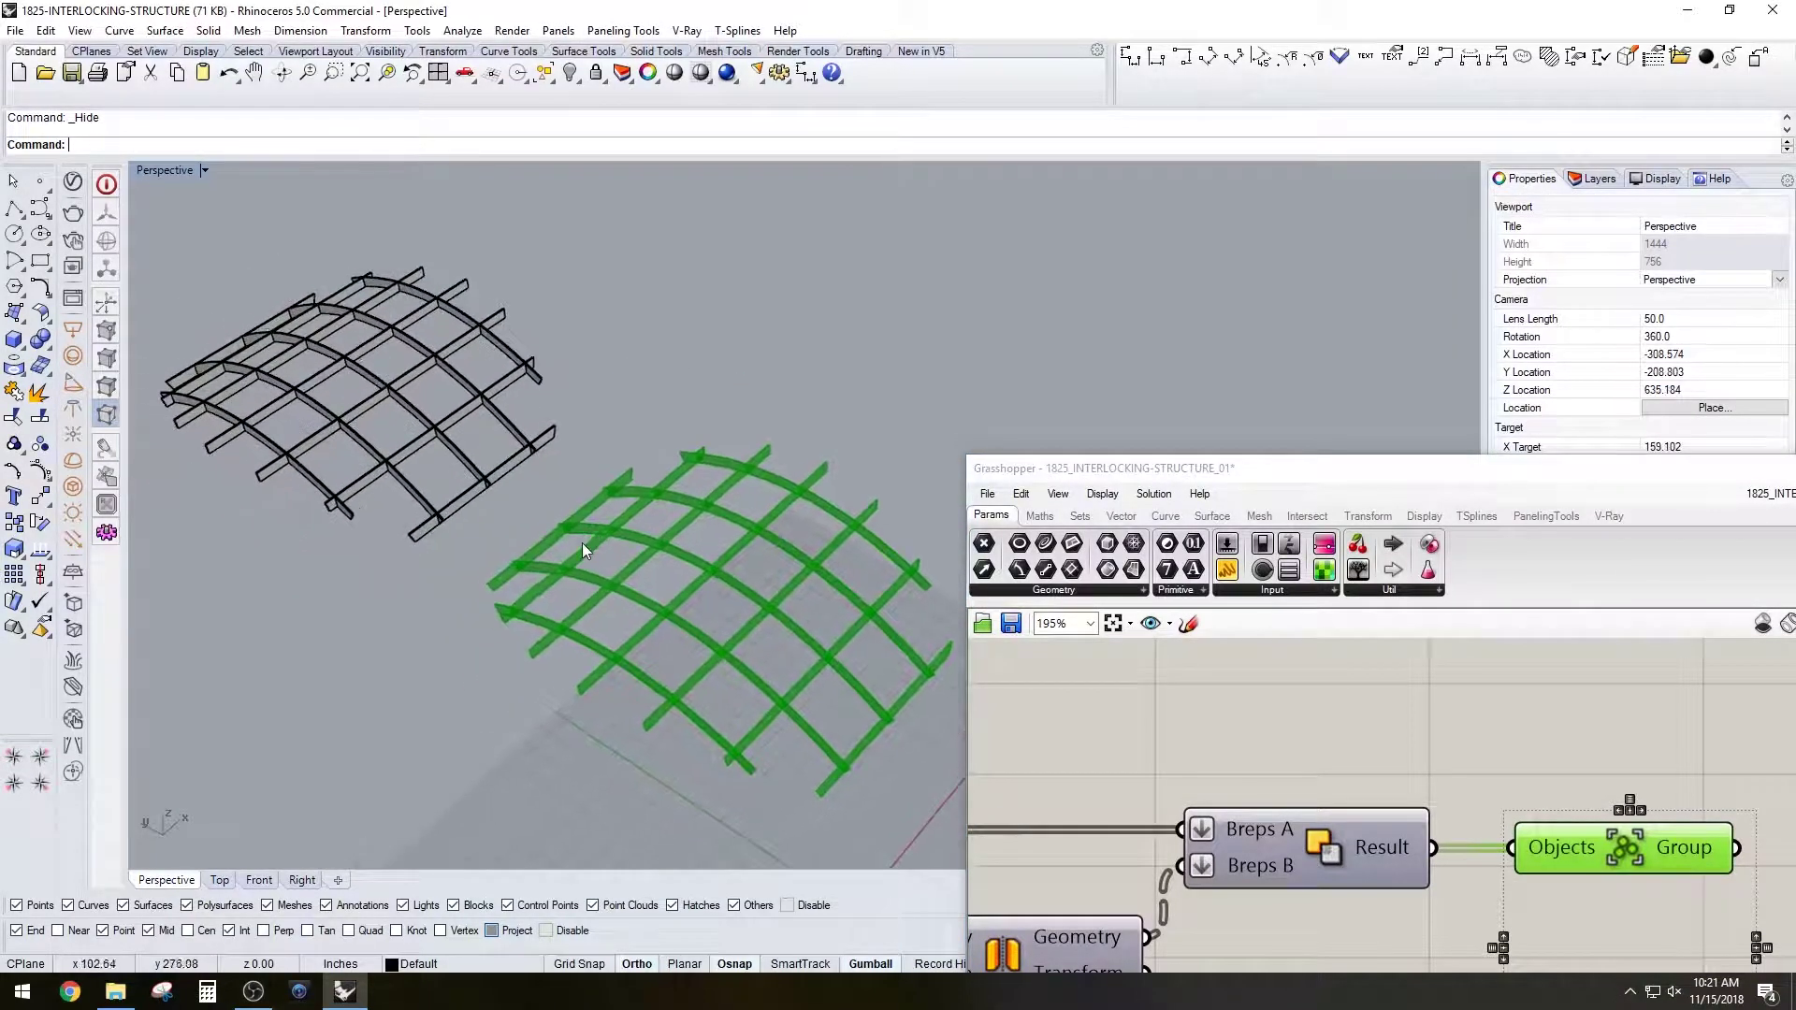
left_click_drag(1134, 468, 846, 172)
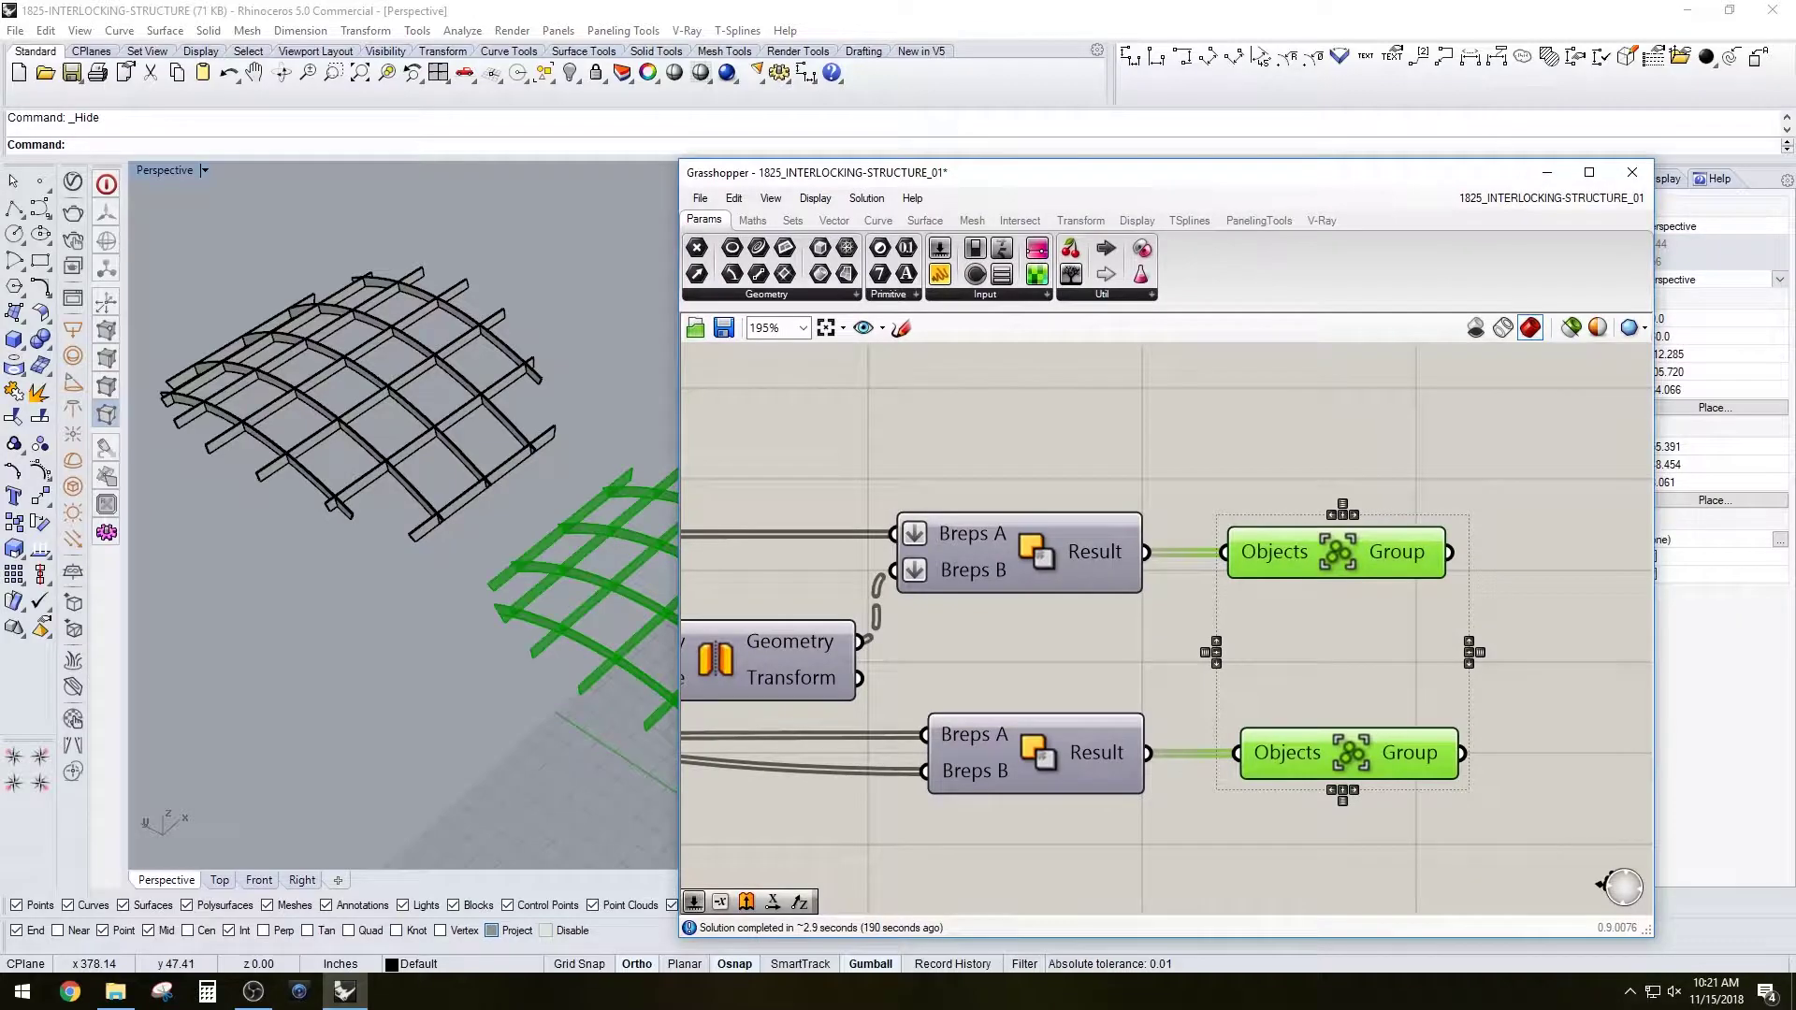